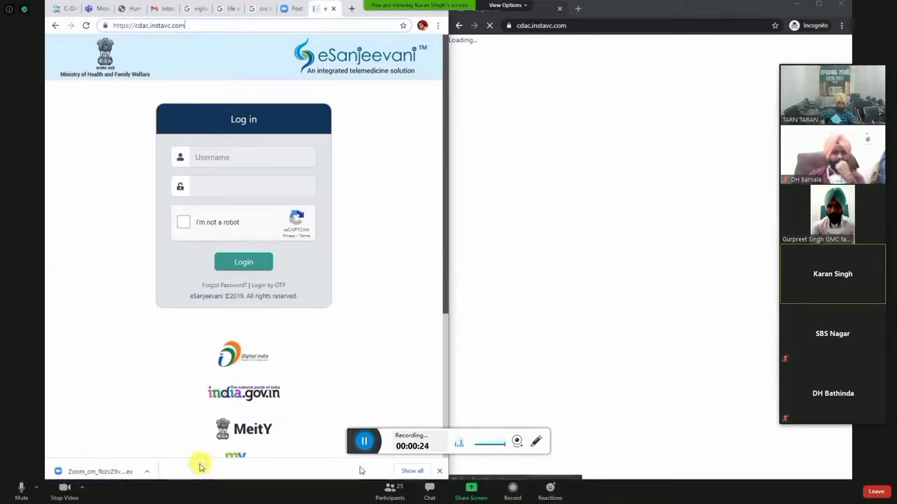
# Mute the Zoom microphone, then briefly open and close the meeting chat.
pyautogui.click(19, 491)
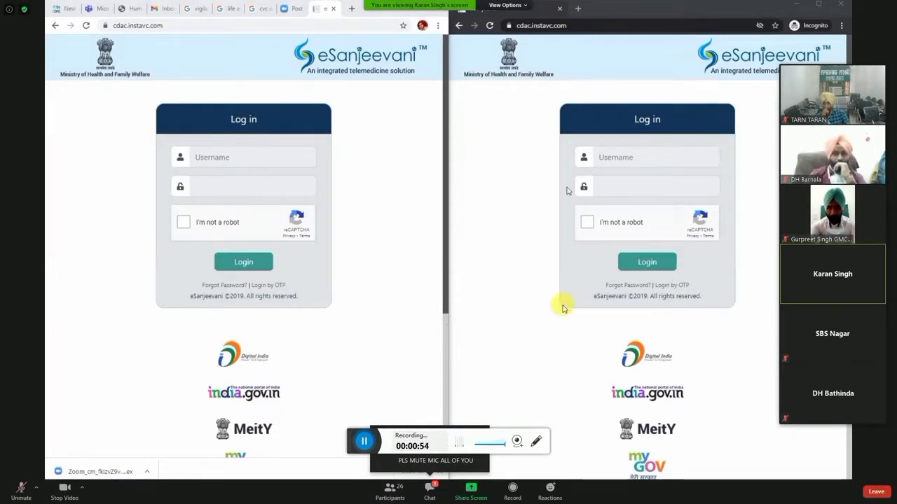
pyautogui.click(425, 494)
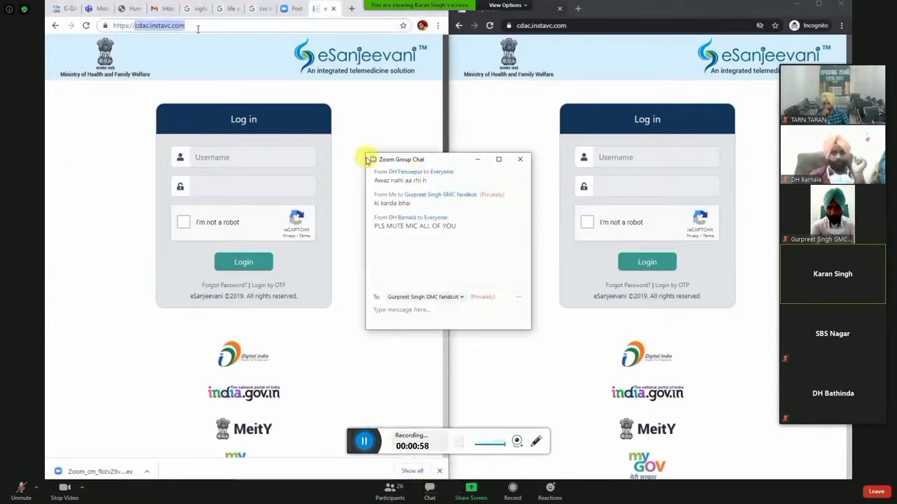
pyautogui.click(524, 159)
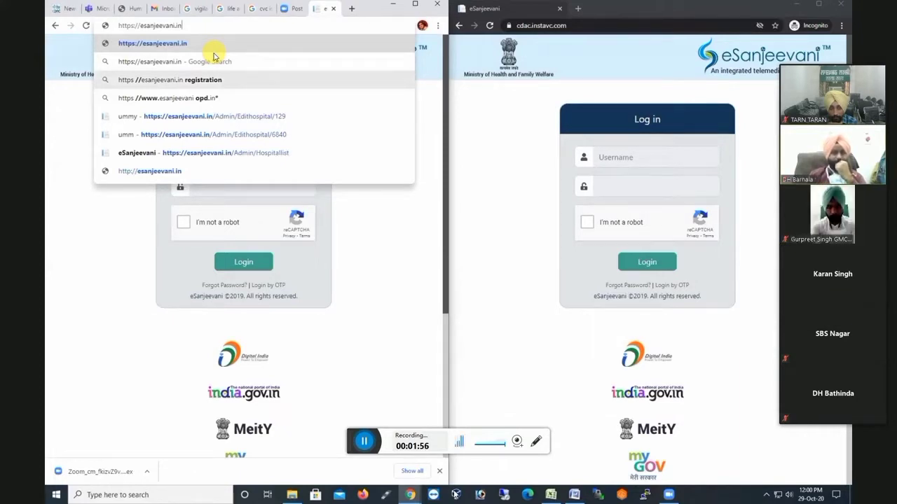
# Load esanjeevani.in, then change the left window's address to cdac.instavc.com and go there.
pyautogui.press('Return')
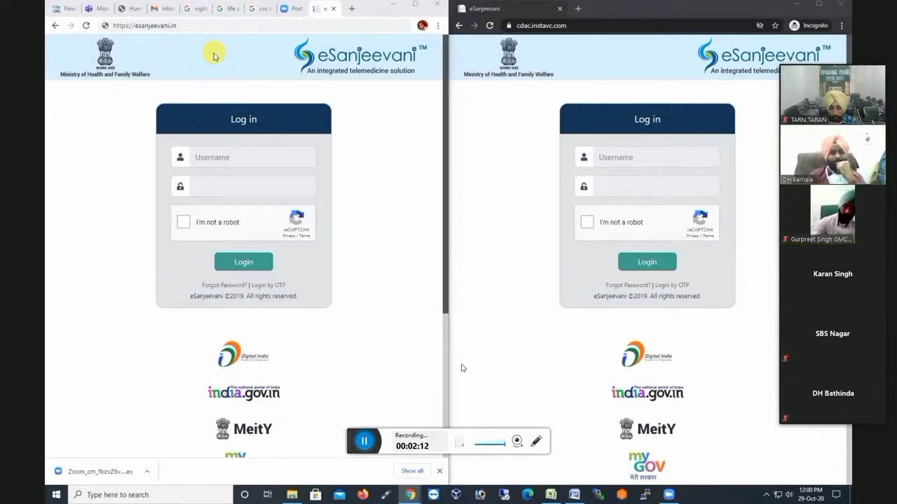
pyautogui.click(225, 30)
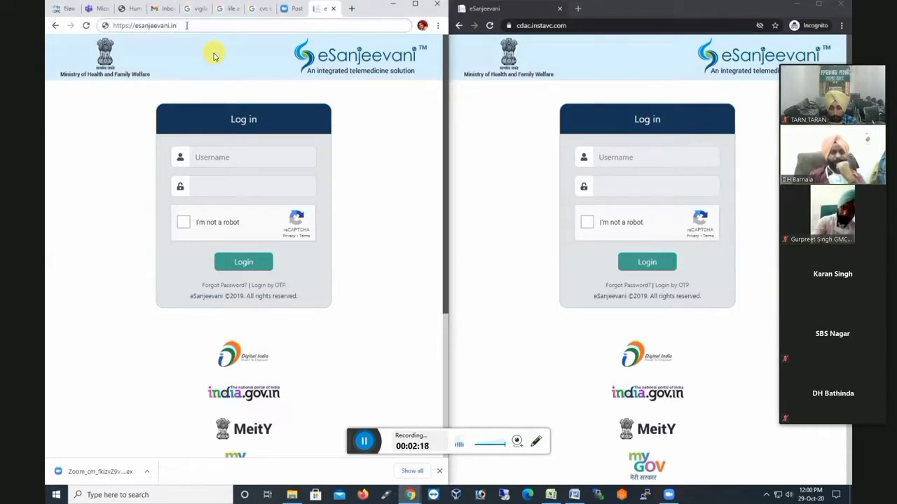
pyautogui.moveTo(186, 26); pyautogui.dragTo(136, 25)
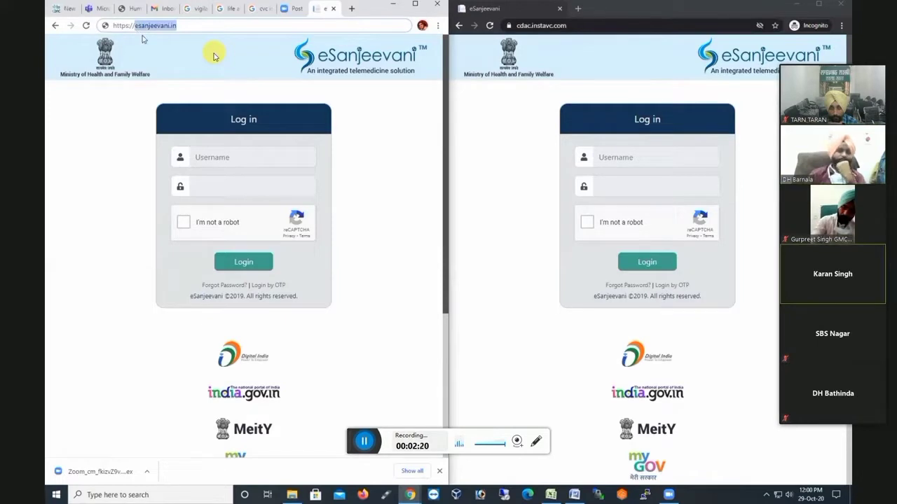
pyautogui.write('cdac.')
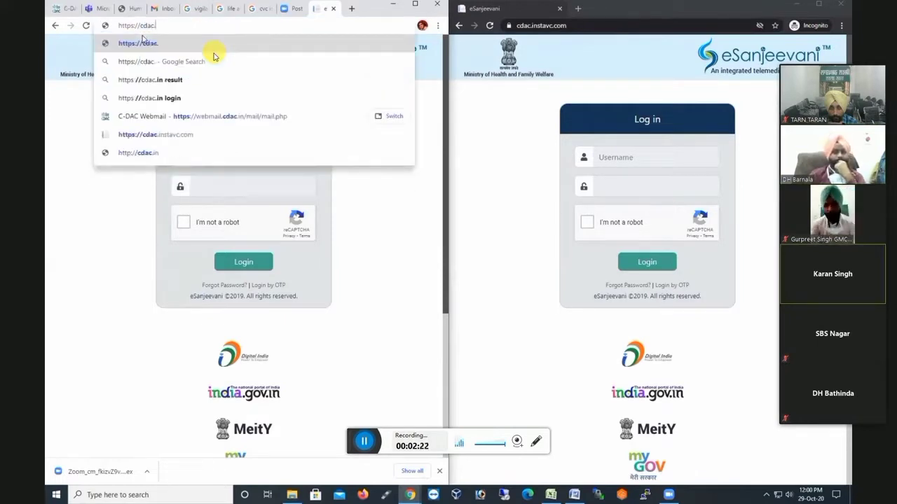
pyautogui.write('instavc')
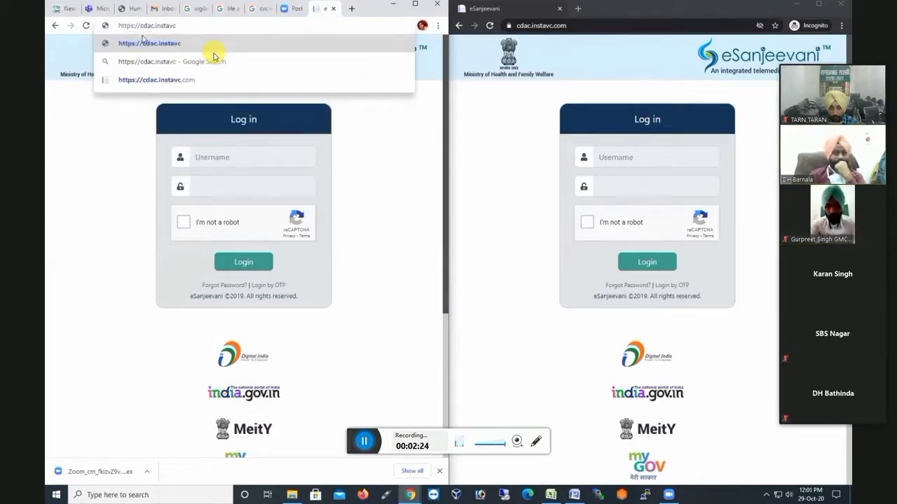
pyautogui.write('.com')
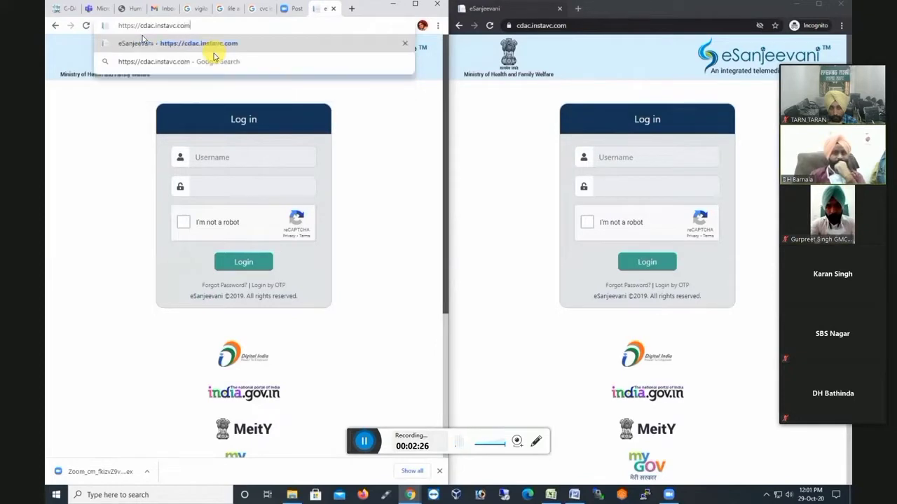
pyautogui.press('Return')
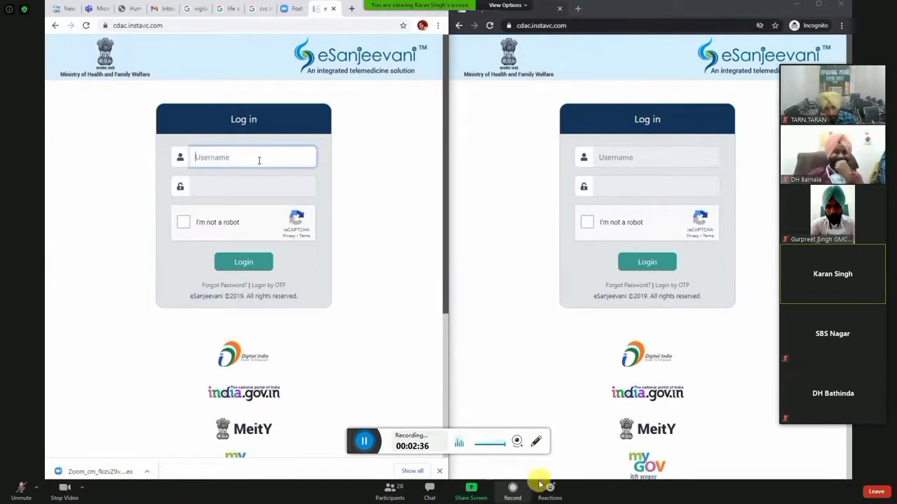
# Open and close the Zoom chat, then select the right window's hub Username field.
pyautogui.click(428, 490)
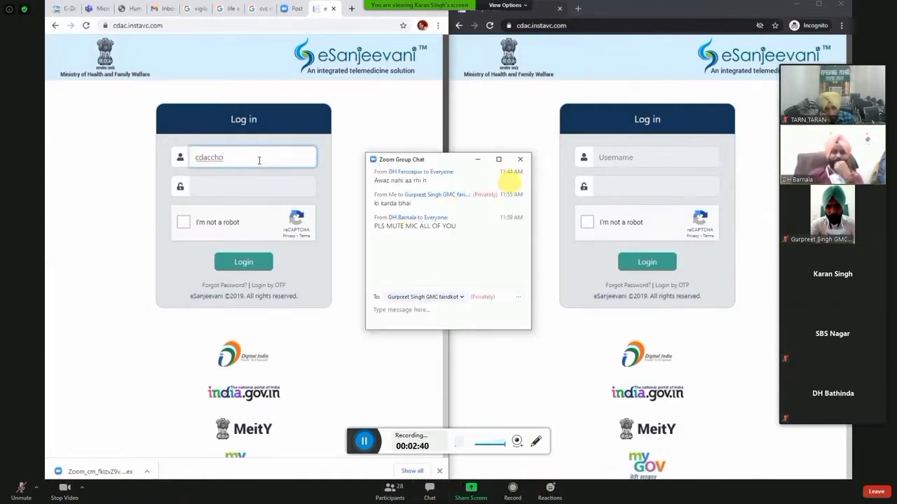
pyautogui.click(521, 164)
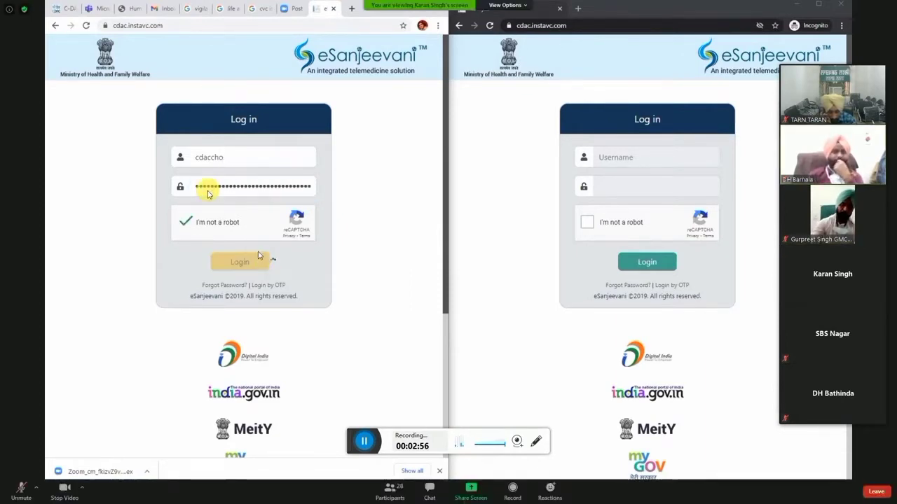
pyautogui.click(646, 156)
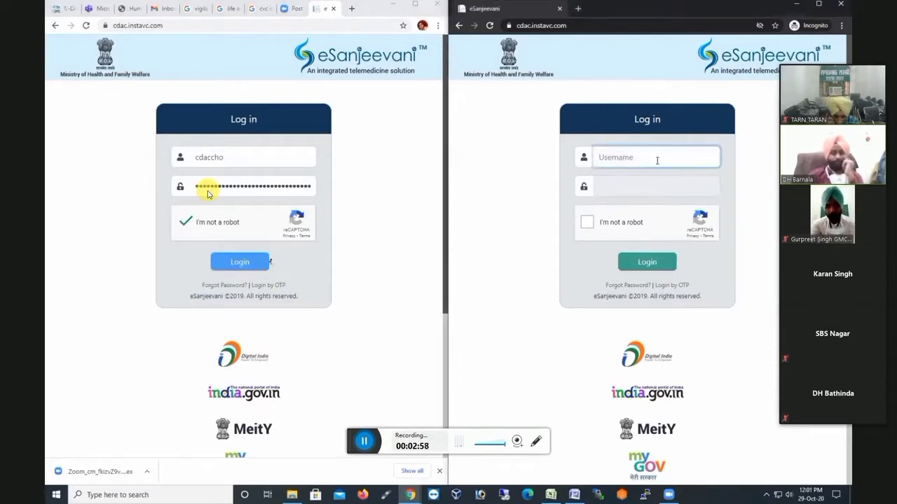
# Log in to the hub as cdachub with its password, solving the motorcycle reCAPTCHA.
pyautogui.write('cdac')
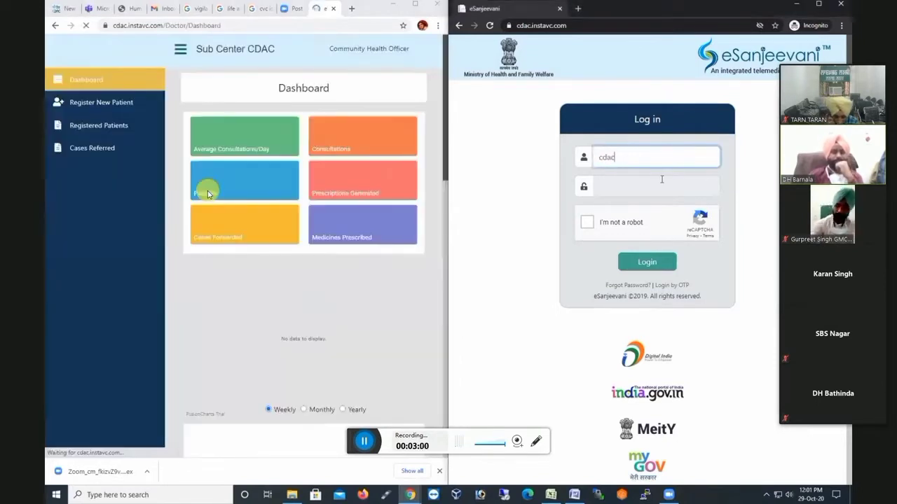
pyautogui.write('hub')
pyautogui.press('Tab')
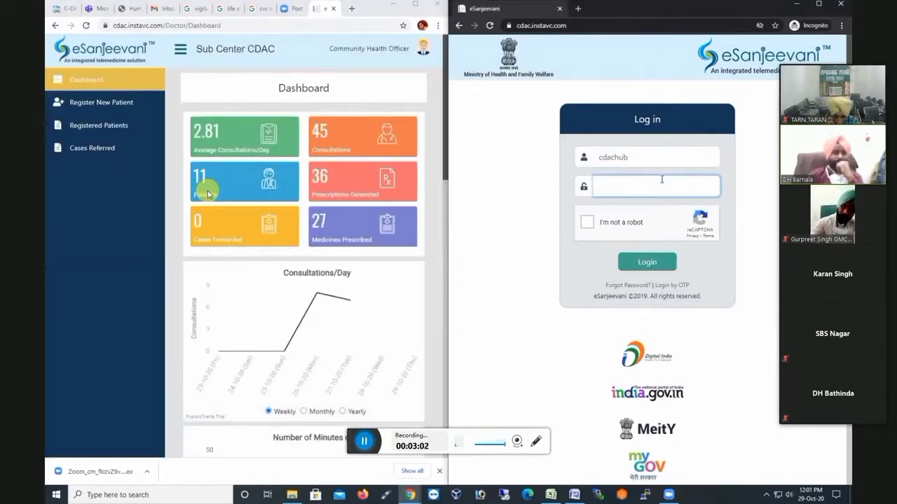
pyautogui.write('••')
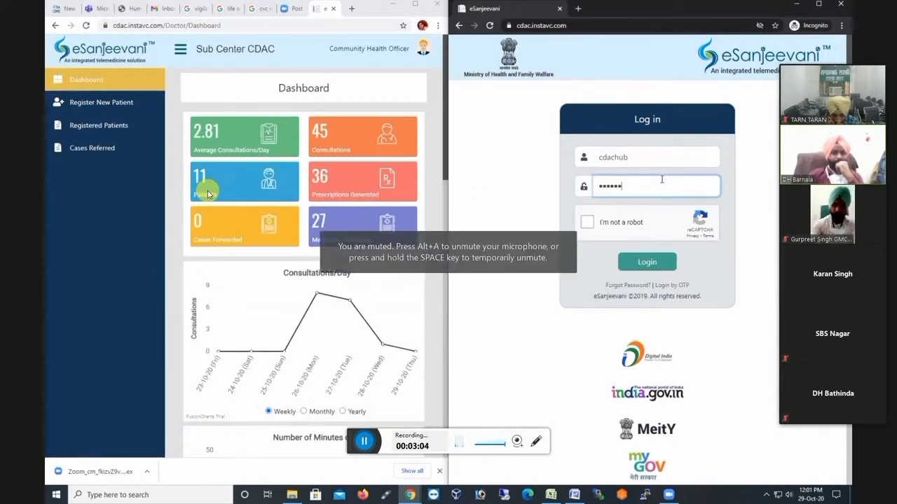
pyautogui.click(628, 222)
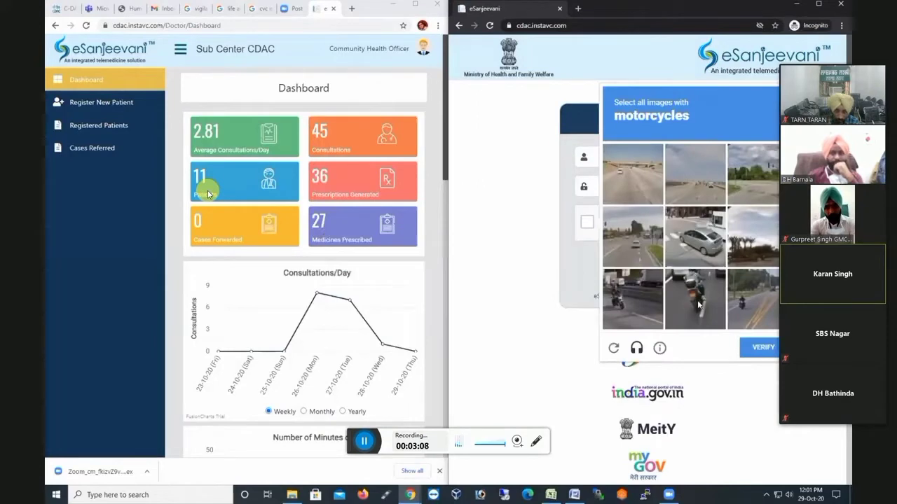
pyautogui.click(695, 301)
pyautogui.click(633, 302)
pyautogui.click(755, 292)
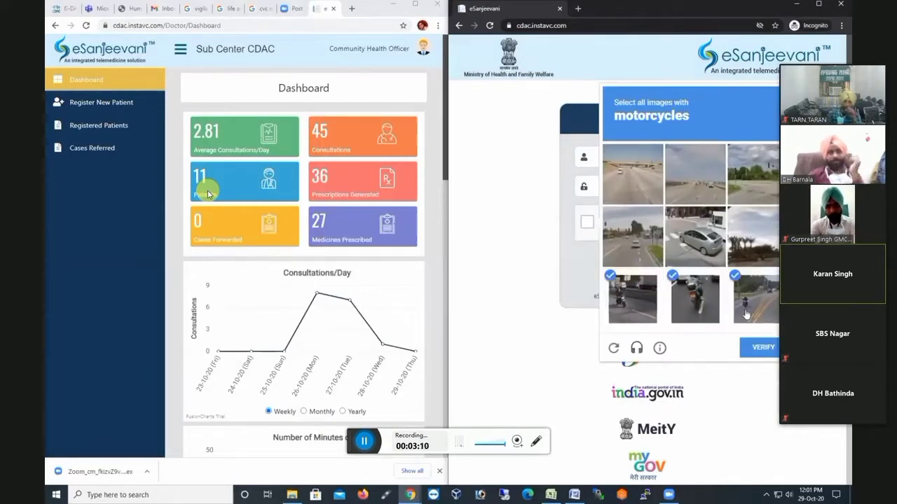
pyautogui.click(763, 346)
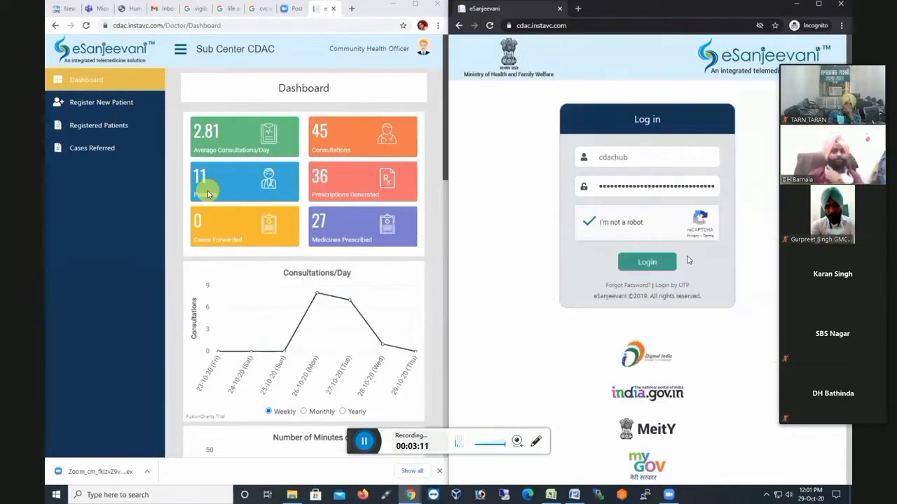
pyautogui.click(647, 262)
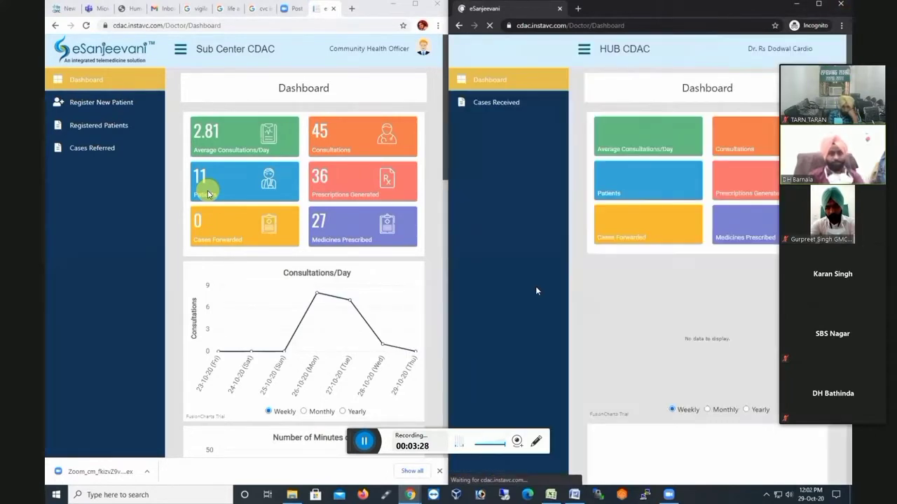
# Collapse the hub sidebar, reposition its window, and open Register New Patient on the left.
pyautogui.click(584, 49)
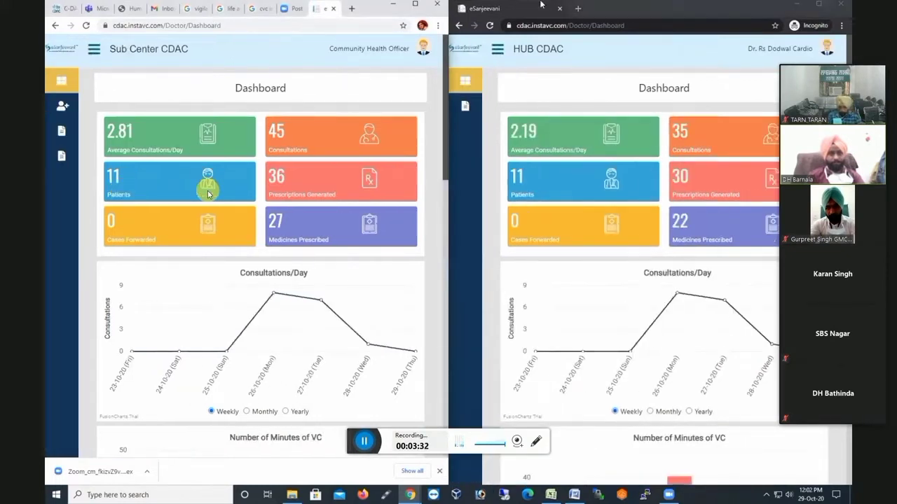
pyautogui.moveTo(666, 9); pyautogui.dragTo(672, 13)
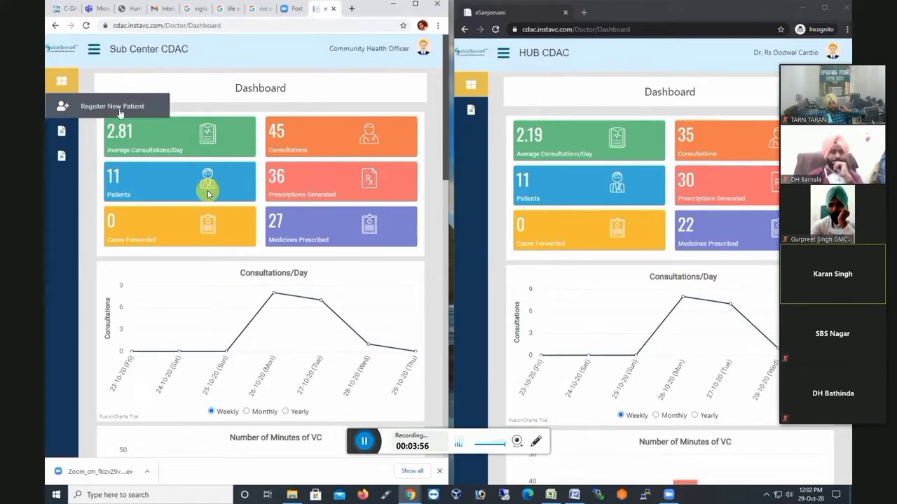
pyautogui.click(129, 114)
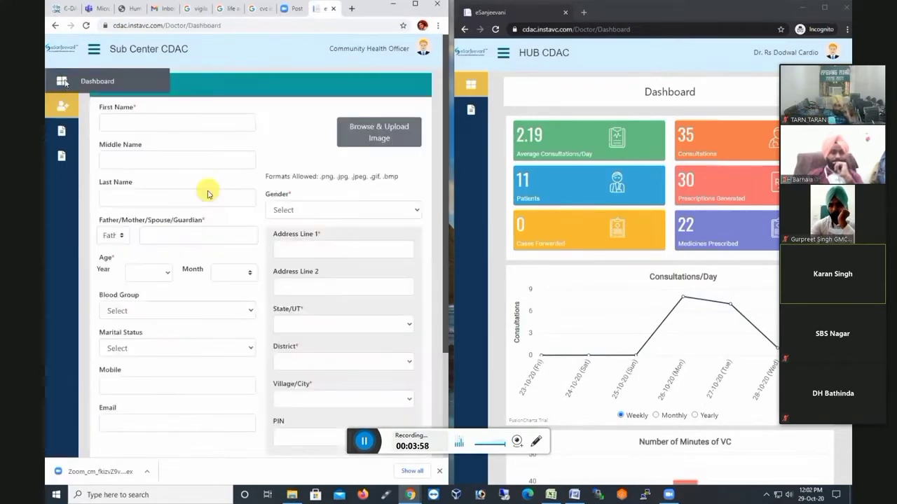
# Reopen the Register Patient form and enter the patient's first, last and guardian names.
pyautogui.click(63, 81)
pyautogui.click(93, 49)
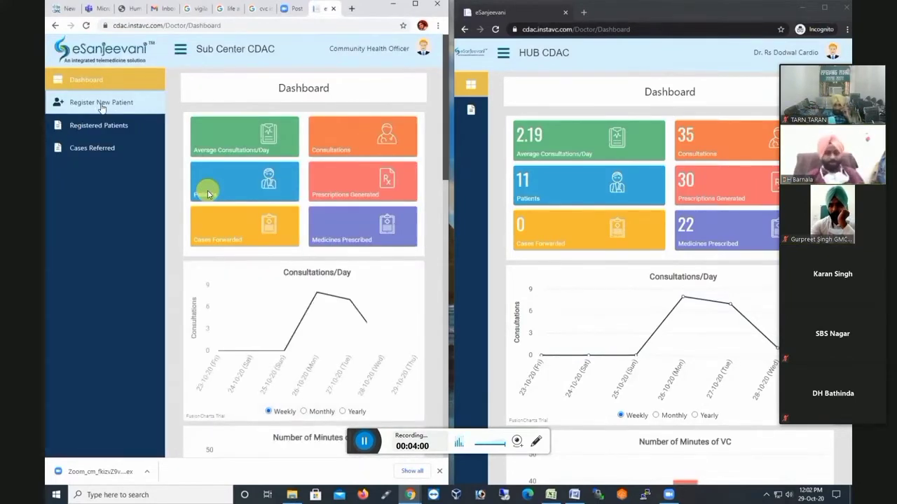
pyautogui.click(101, 103)
pyautogui.click(229, 122)
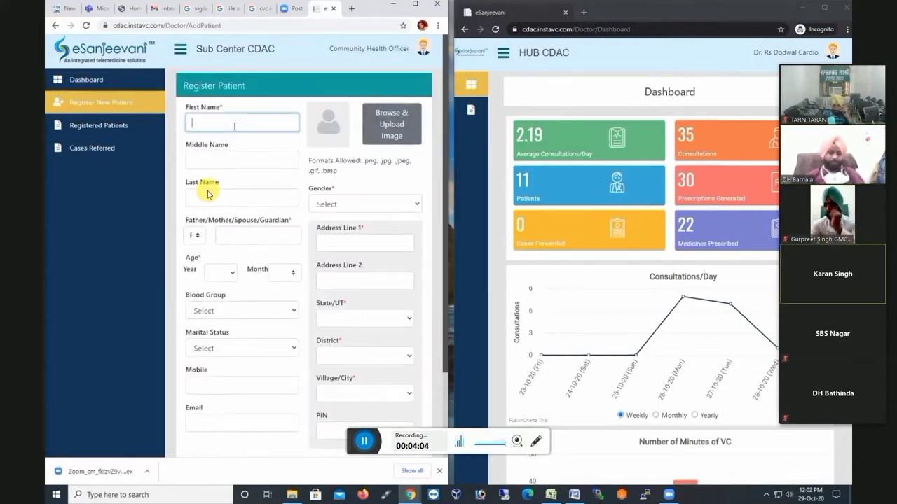
pyautogui.write('fi')
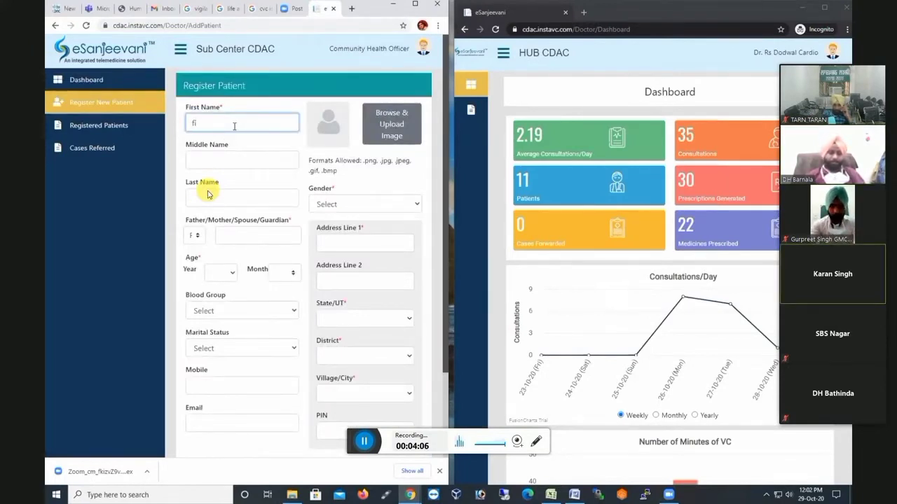
pyautogui.press('BackSpace')
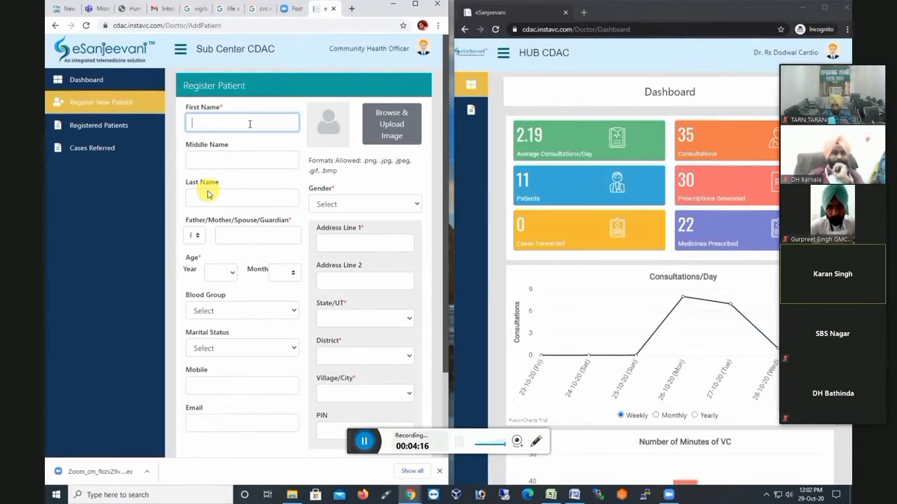
pyautogui.write('G')
pyautogui.click(208, 196)
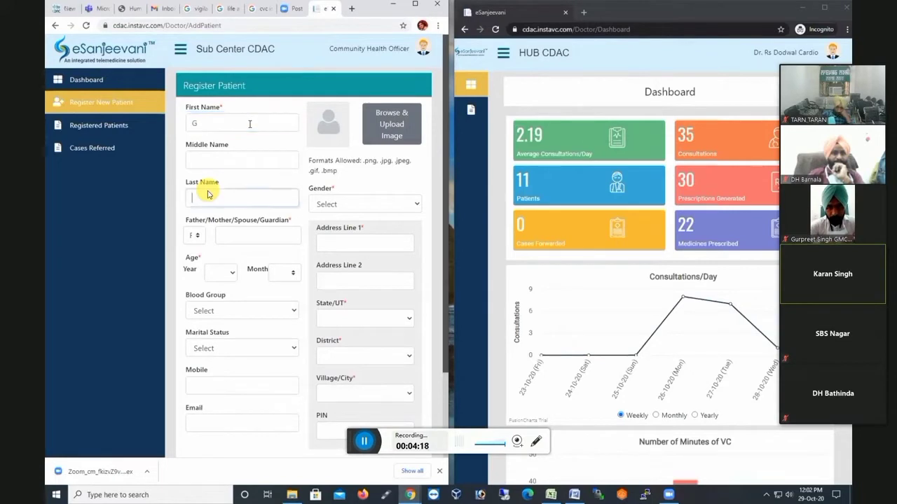
pyautogui.write('Kum')
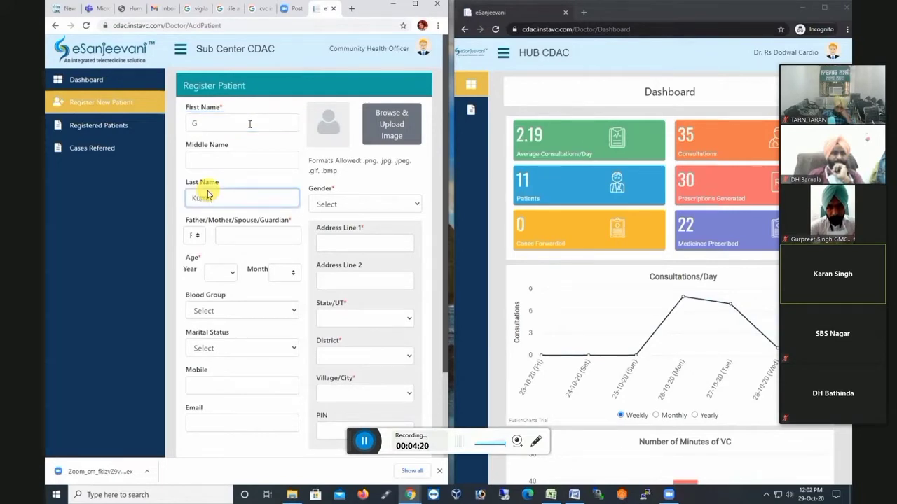
pyautogui.click(276, 234)
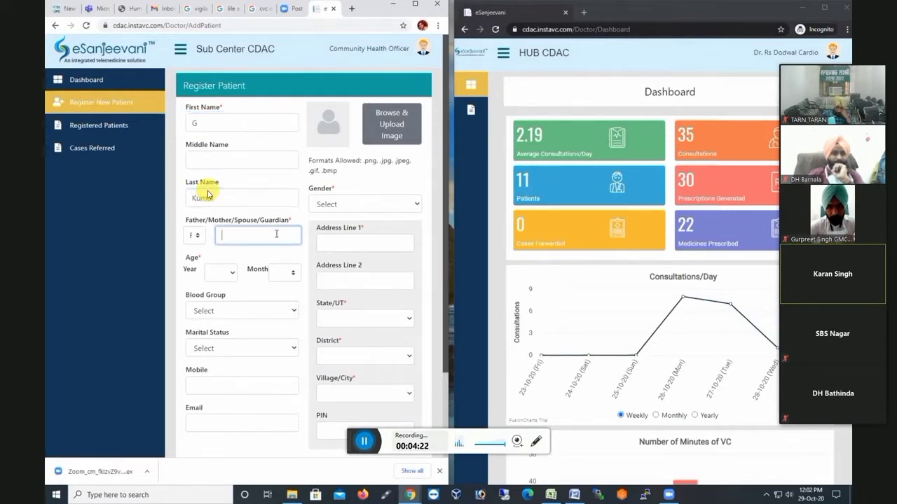
pyautogui.write('S kumar')
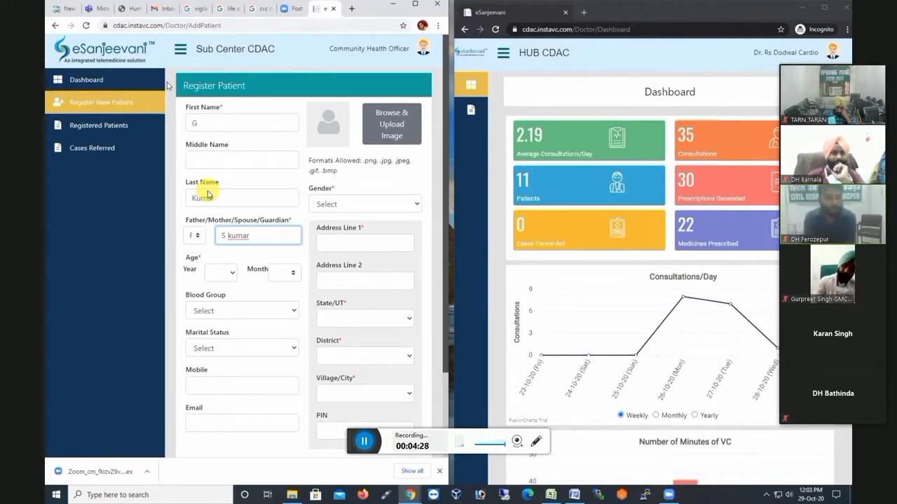
# Set the patient's age to 49 years and 5 months.
pyautogui.hotkey('ctrl', '-')
pyautogui.hotkey('ctrl', '+')
pyautogui.hotkey('ctrl', '+')
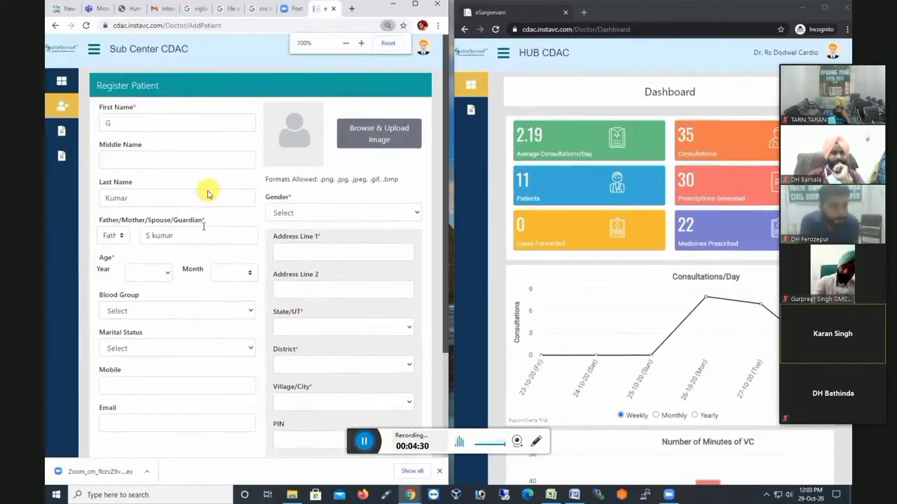
pyautogui.hotkey('ctrl', '-')
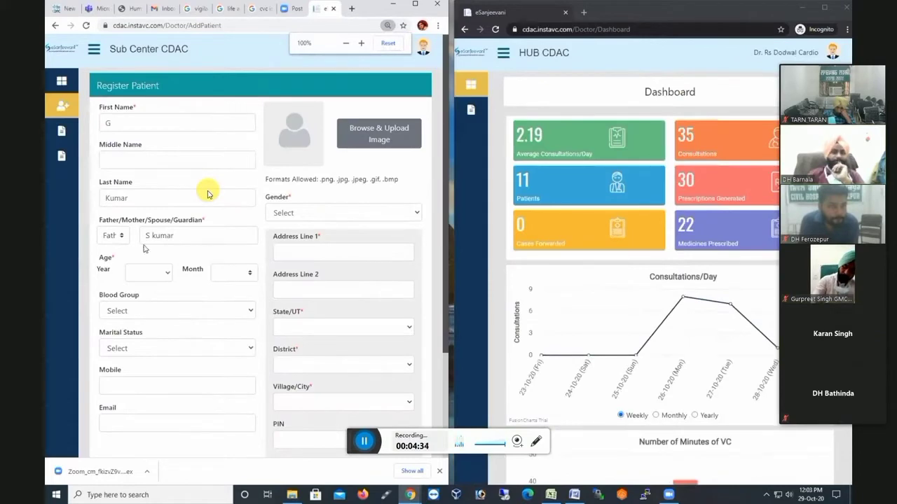
pyautogui.click(148, 272)
pyautogui.scroll(-7, 153, 250)
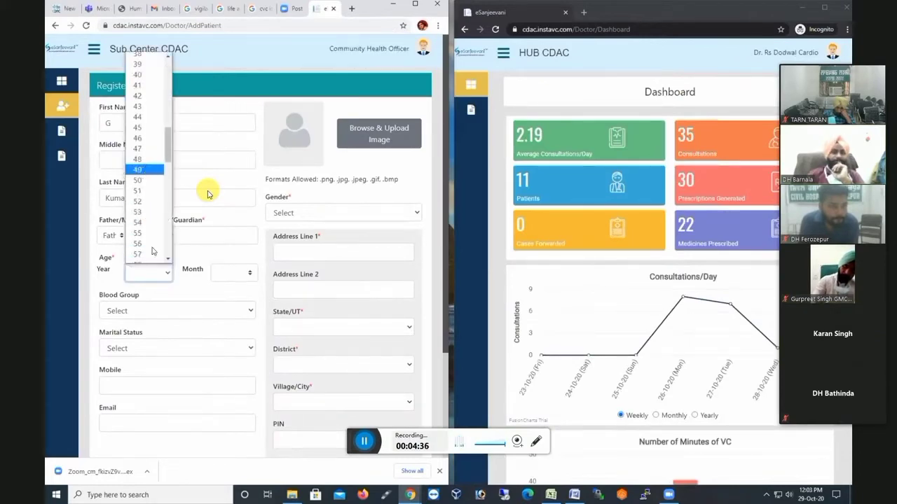
pyautogui.press('Return')
pyautogui.click(223, 274)
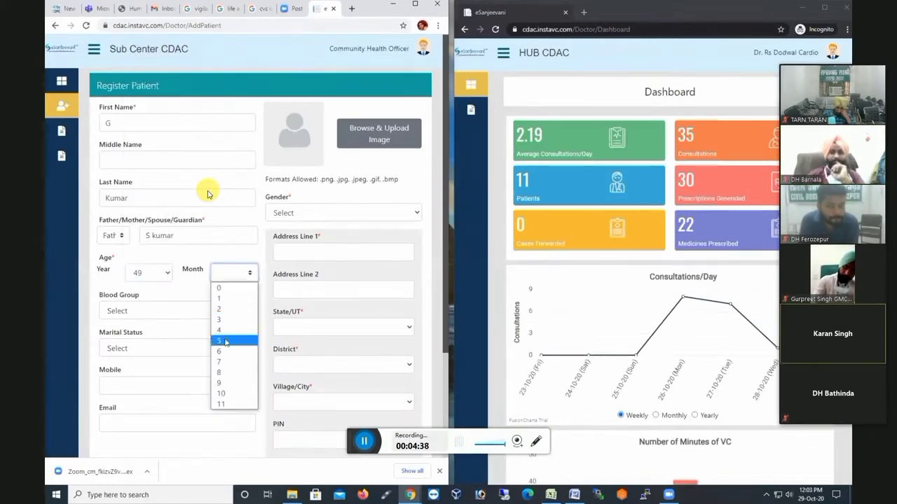
pyautogui.click(225, 342)
# Leave blood group, marital status, mobile number and email unset.
pyautogui.click(176, 310)
pyautogui.click(112, 291)
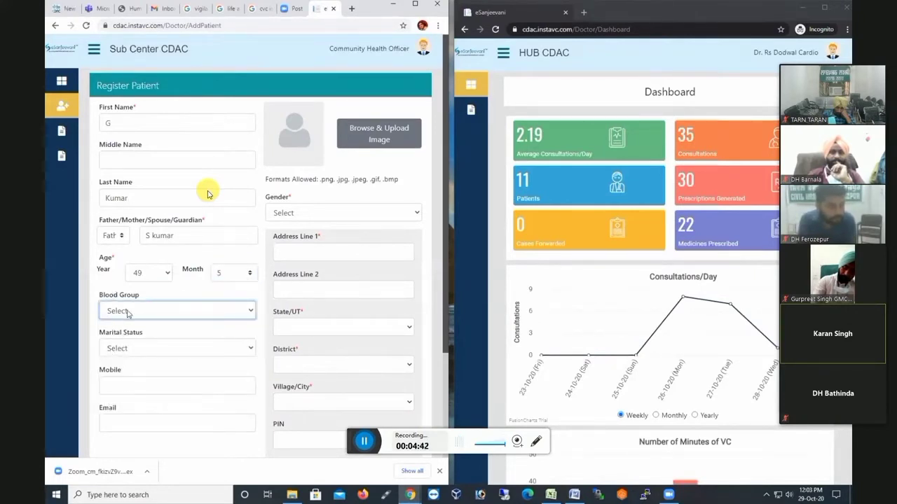
pyautogui.click(133, 314)
pyautogui.click(156, 314)
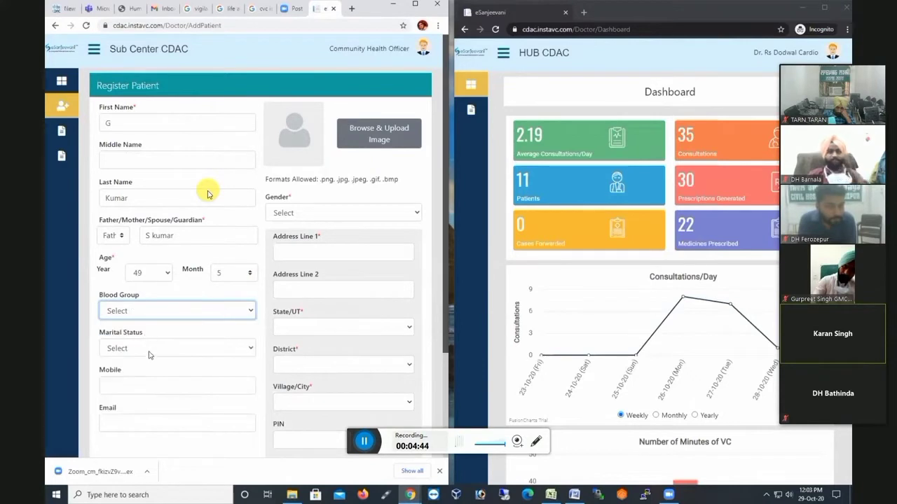
pyautogui.click(148, 355)
pyautogui.click(149, 355)
pyautogui.click(133, 384)
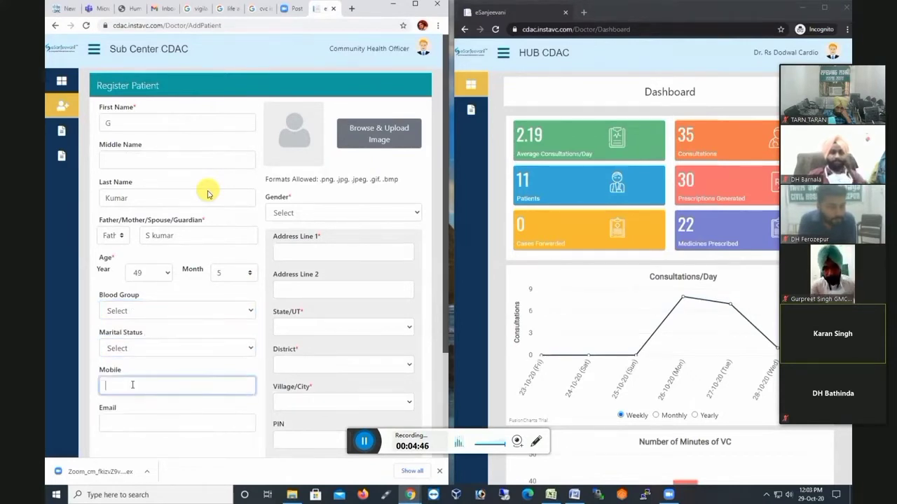
pyautogui.click(134, 422)
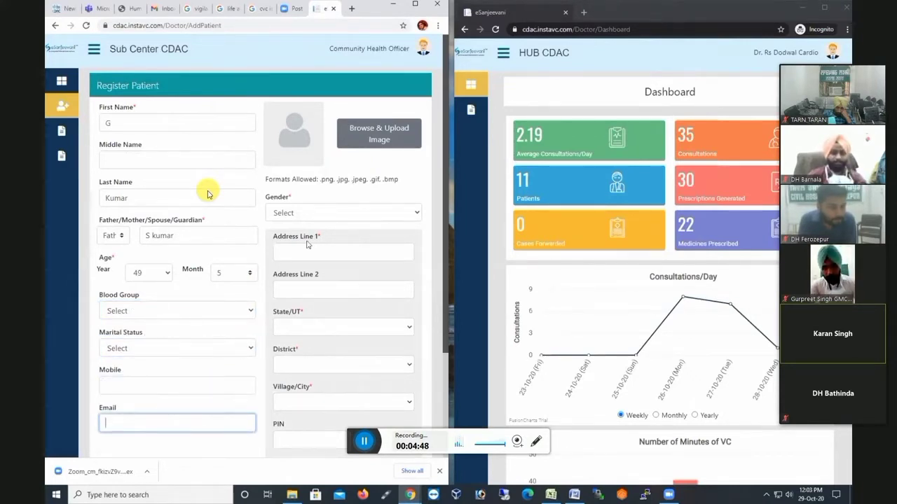
# Set the gender to Male and fill in the two address lines.
pyautogui.click(311, 214)
pyautogui.click(322, 123)
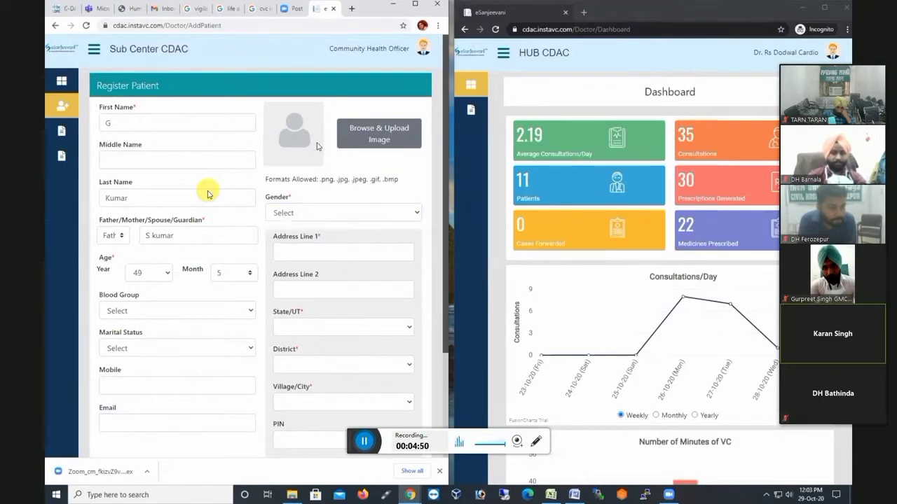
pyautogui.click(332, 214)
pyautogui.click(323, 236)
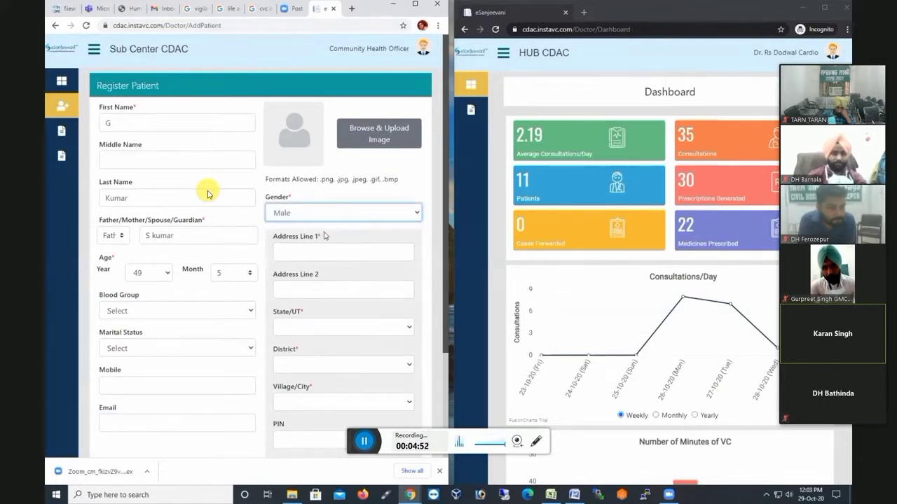
pyautogui.click(315, 252)
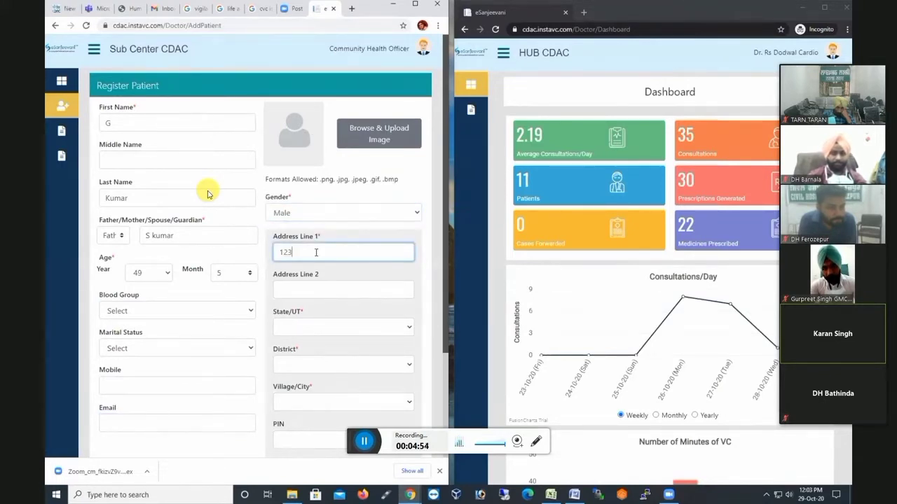
pyautogui.click(280, 291)
# Choose state Punjab, district S.A.S Nagar and village/city SAS NAGAR (MOHALI).
pyautogui.click(311, 327)
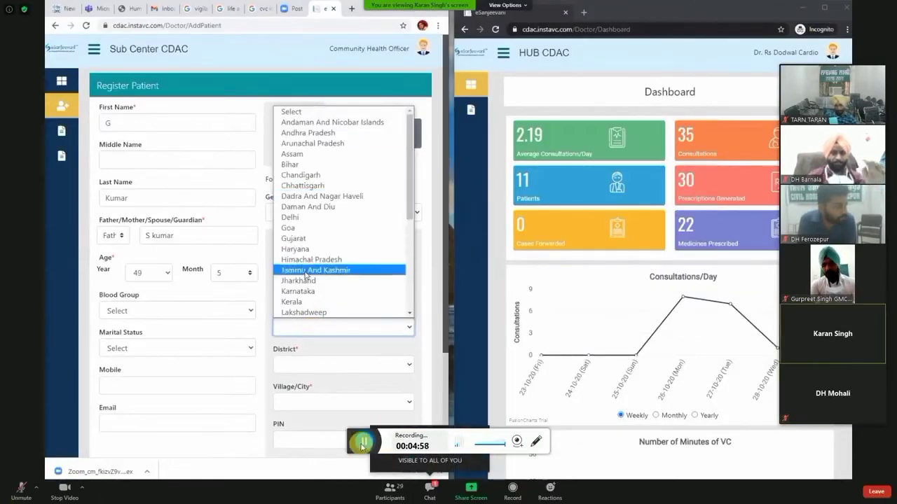
pyautogui.scroll(-3, 305, 275)
pyautogui.click(305, 276)
pyautogui.click(322, 367)
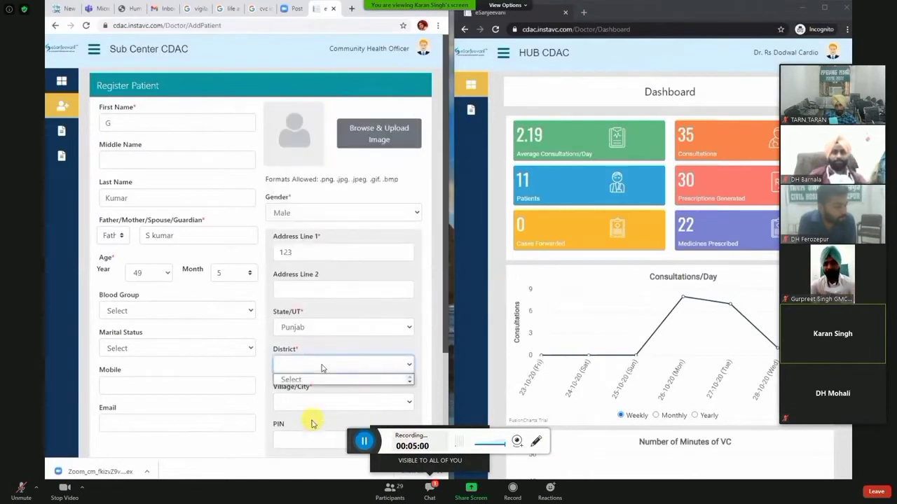
pyautogui.click(322, 368)
pyautogui.click(321, 367)
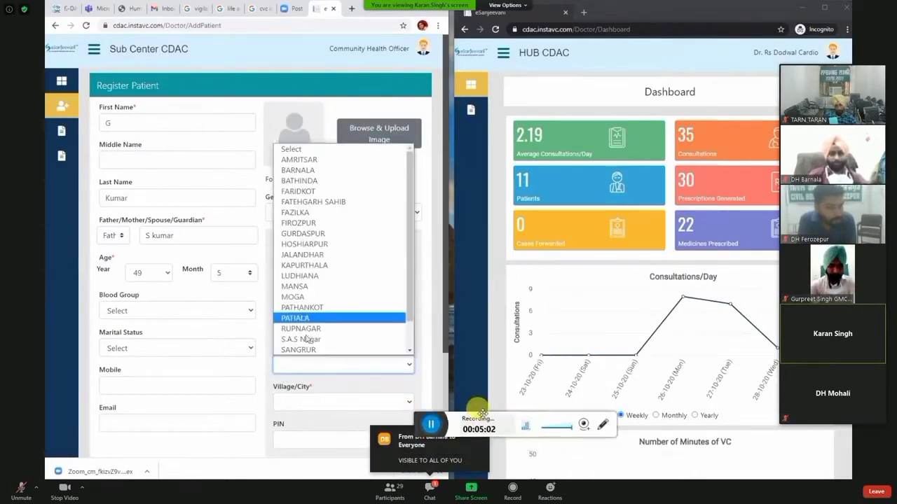
pyautogui.click(303, 340)
pyautogui.scroll(-2, 305, 331)
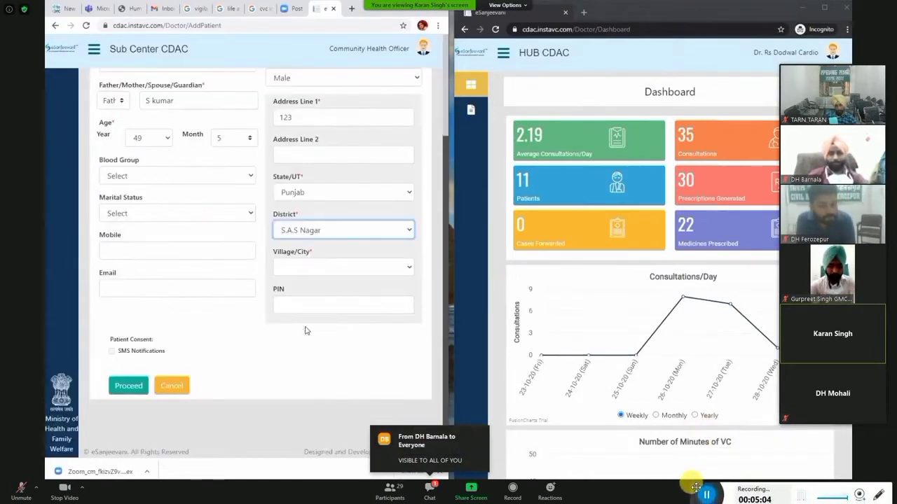
pyautogui.click(319, 267)
pyautogui.click(341, 312)
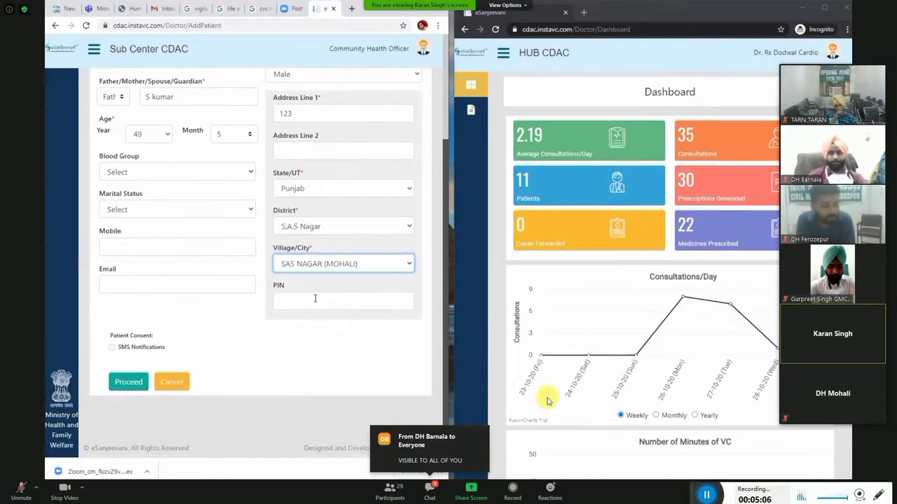
# Enter the PIN code, moving the Zoom talking bar off the form.
pyautogui.click(314, 298)
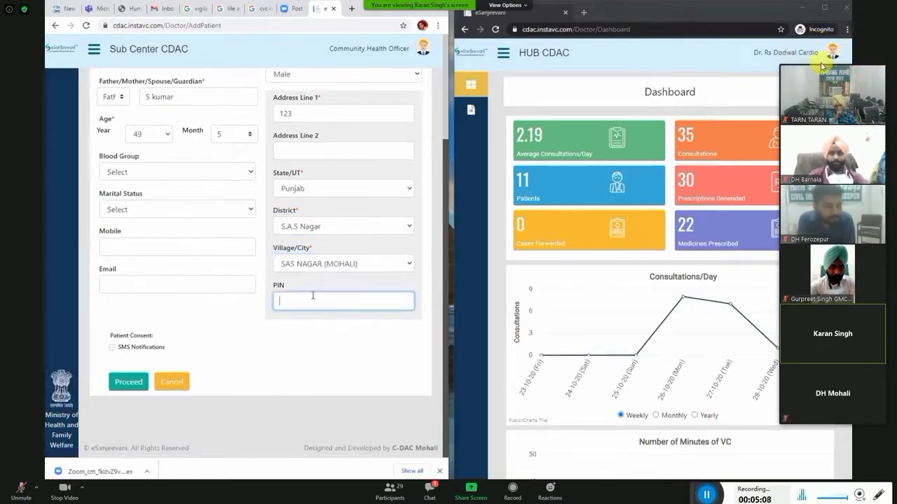
pyautogui.moveTo(824, 63)
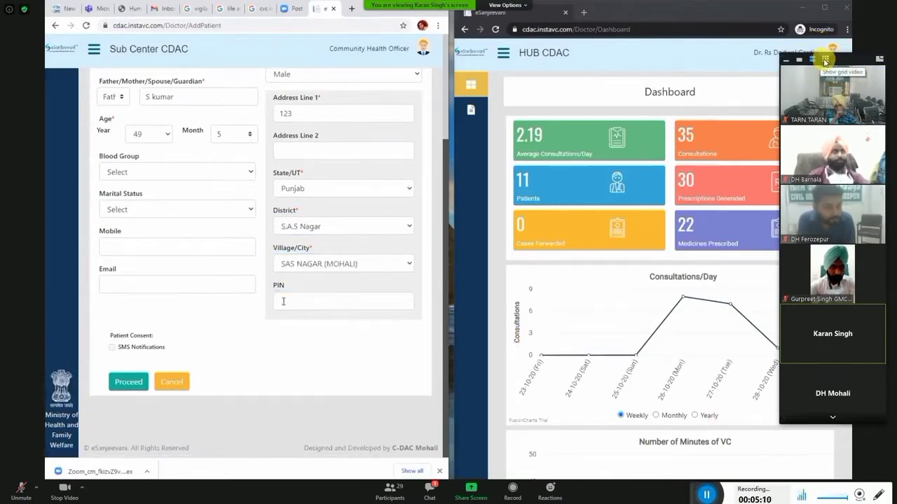
pyautogui.click(284, 301)
pyautogui.write('16')
pyautogui.click(786, 62)
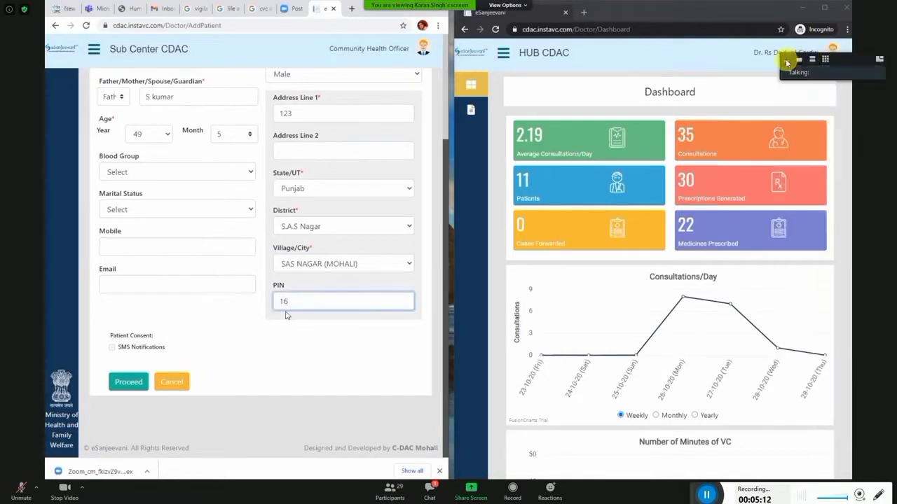
pyautogui.moveTo(820, 59); pyautogui.dragTo(835, 259)
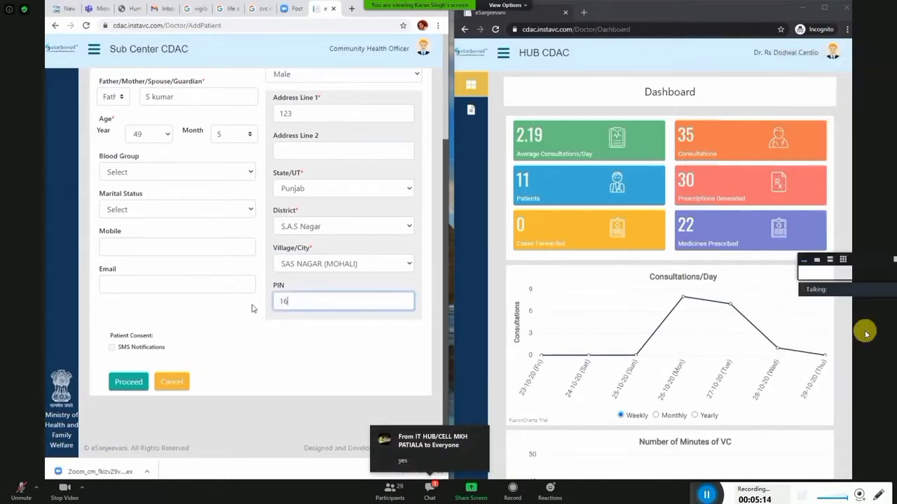
pyautogui.moveTo(866, 334); pyautogui.dragTo(855, 463)
pyautogui.write('071')
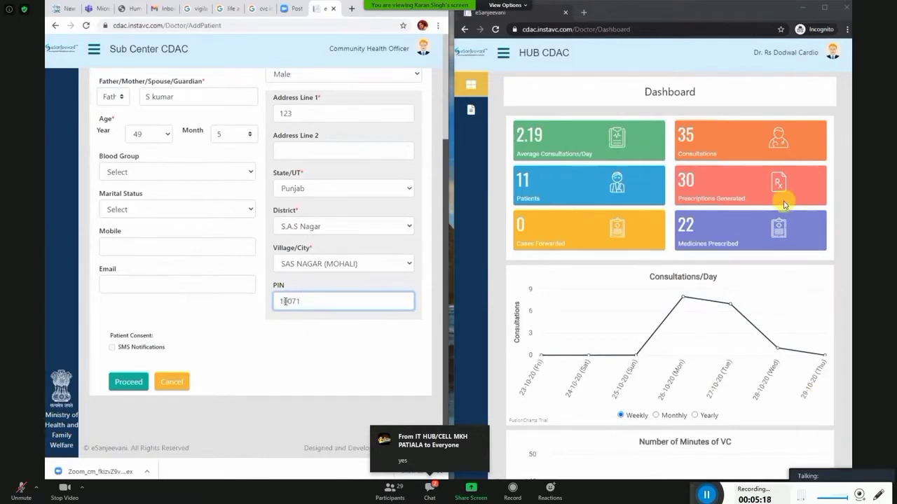
pyautogui.write('0')
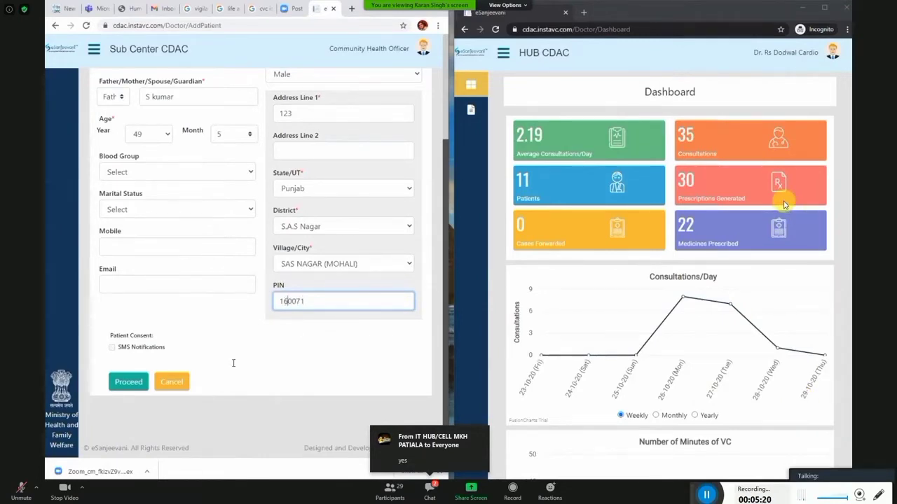
# Save the registration with Proceed and check the new patient atop Registered Patients, dated 29 Oct 2020.
pyautogui.click(129, 384)
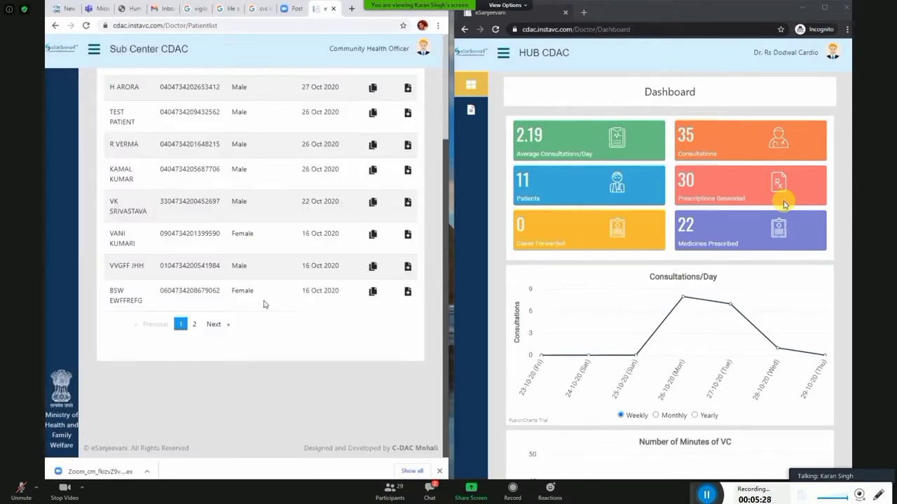
pyautogui.scroll(3, 266, 335)
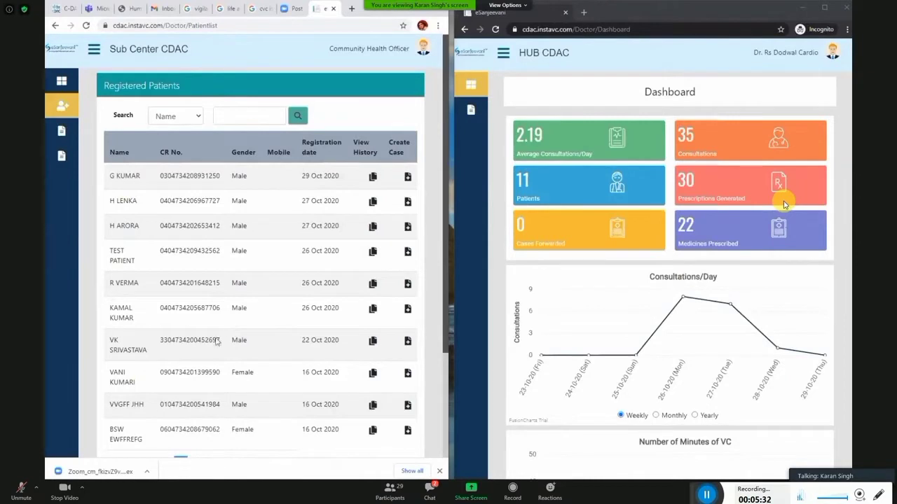
pyautogui.scroll(-3, 142, 398)
pyautogui.scroll(5, 166, 394)
pyautogui.tripleClick(408, 147)
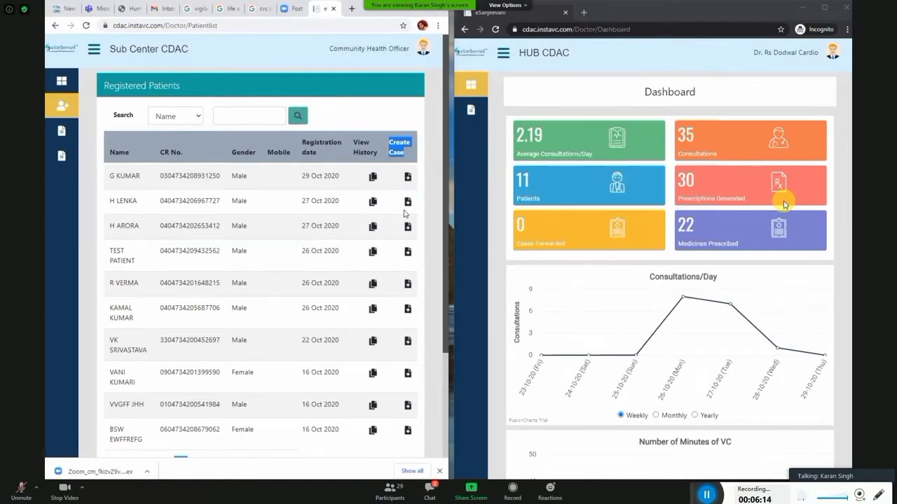
pyautogui.press('XF86AudioRaiseVolume')
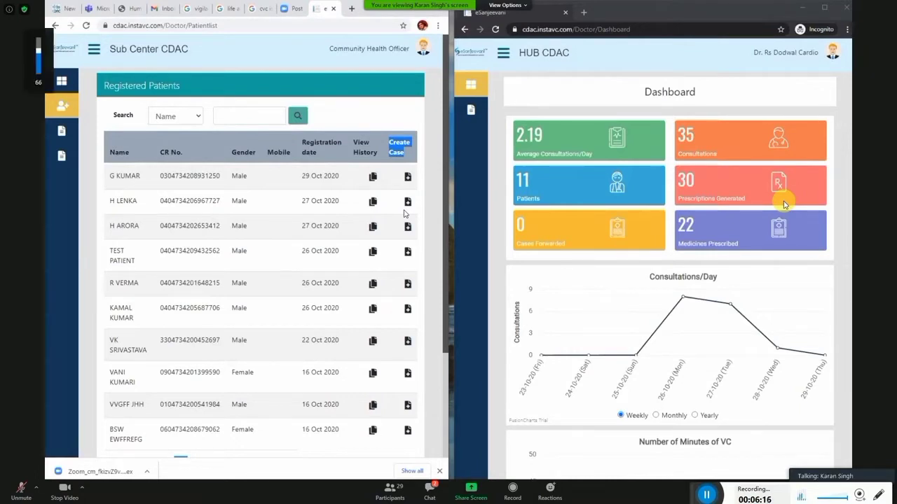
pyautogui.press('XF86AudioRaiseVolume')
pyautogui.press('XF86AudioRaiseVolume')
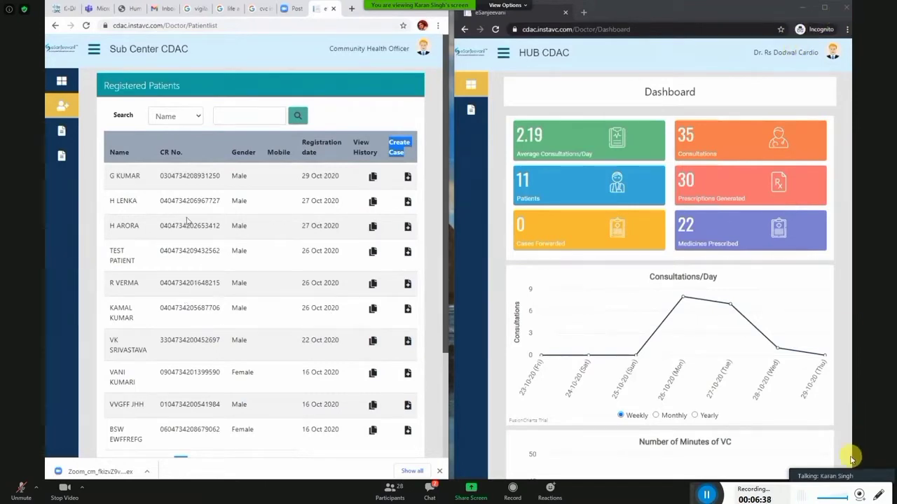
# Stop own Zoom video, move the speaker panel aside, and open Registered Patients.
pyautogui.scroll(-1, 199, 241)
pyautogui.scroll(1, 200, 241)
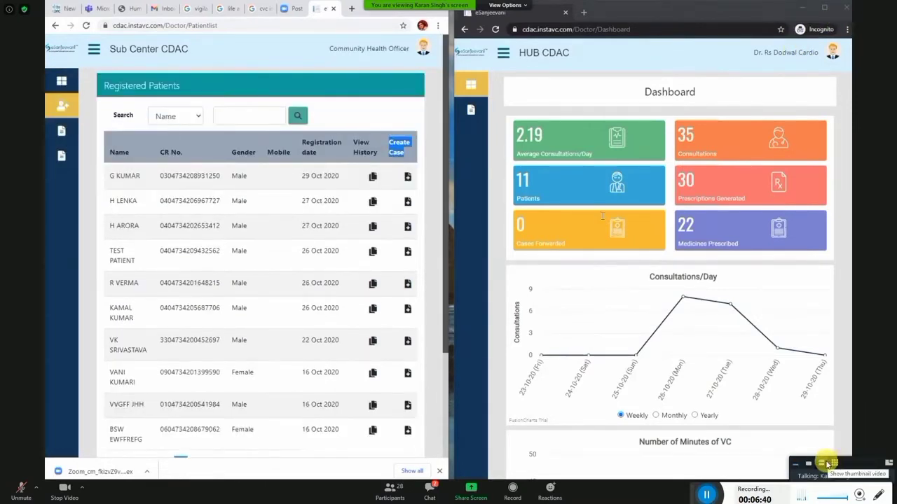
pyautogui.click(827, 463)
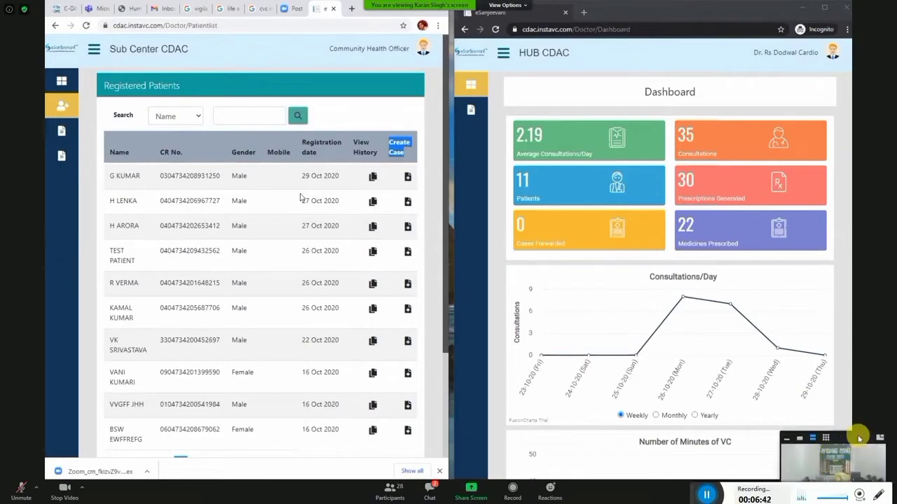
pyautogui.moveTo(862, 345); pyautogui.dragTo(861, 347)
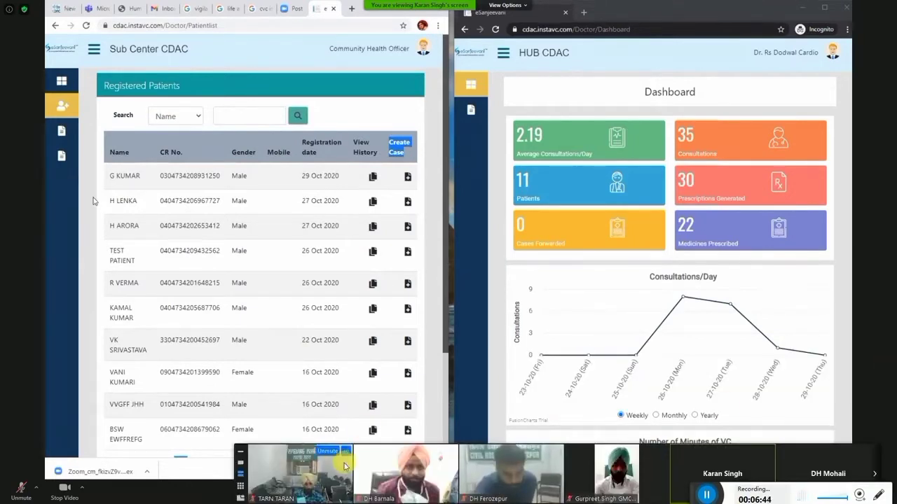
pyautogui.click(347, 451)
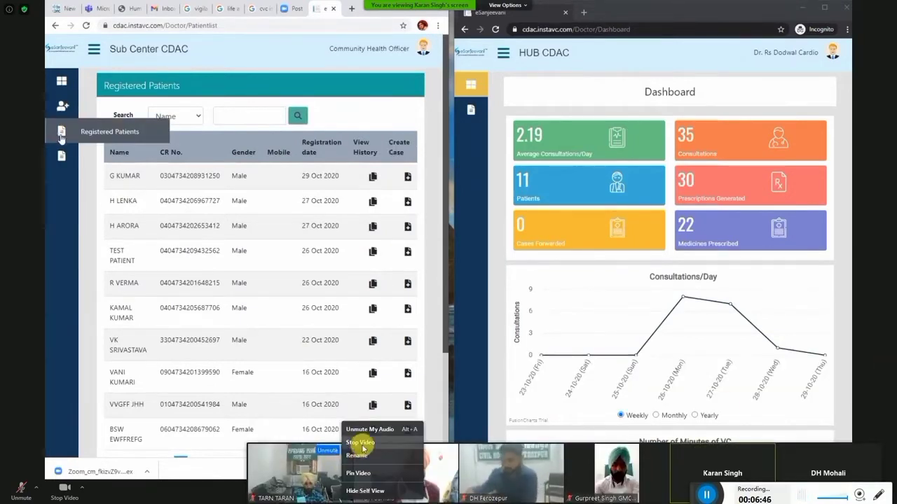
pyautogui.click(360, 443)
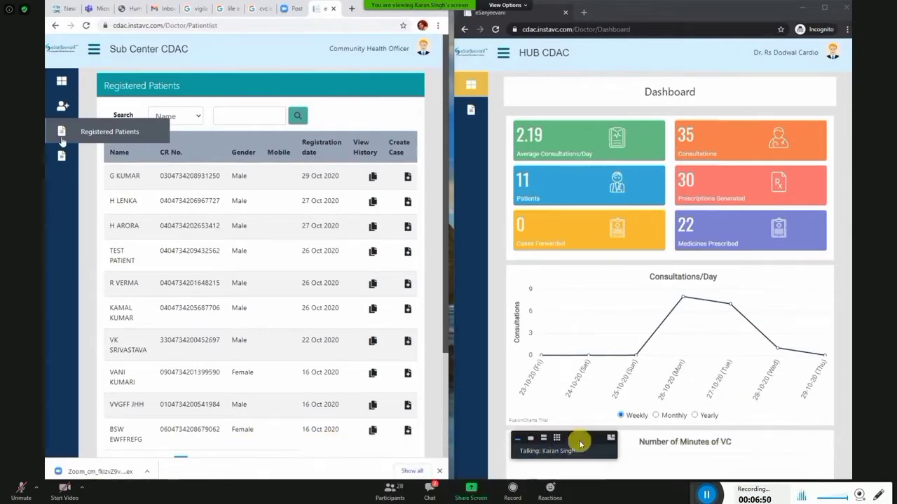
pyautogui.moveTo(581, 436); pyautogui.dragTo(859, 444)
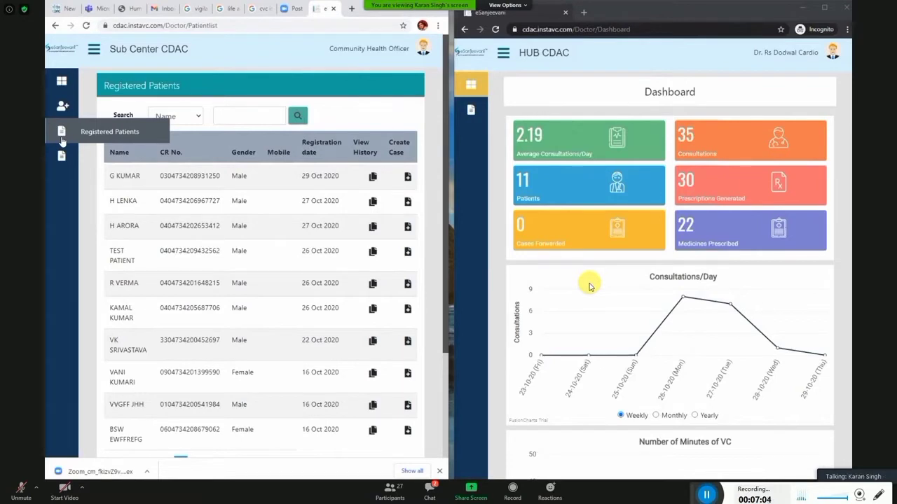
pyautogui.click(62, 137)
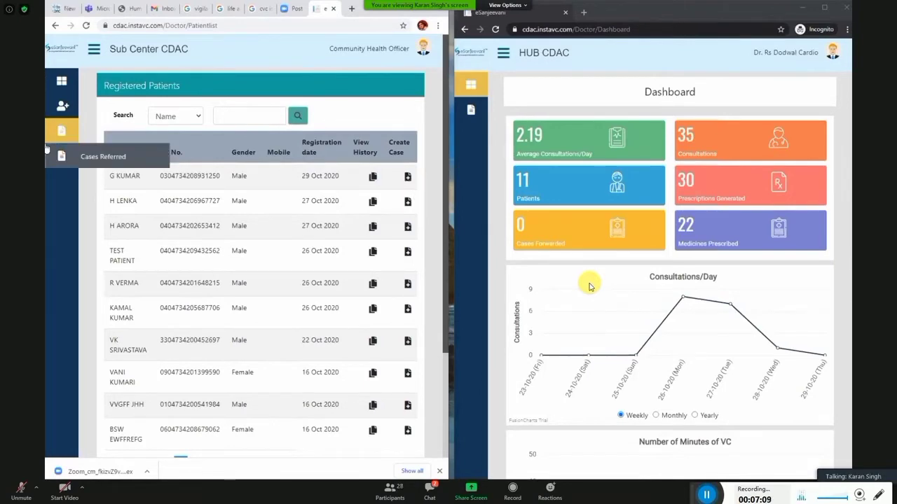
# Search Registered Patients by the patient's name to find the female patient registered 16 Oct 2020.
pyautogui.click(239, 117)
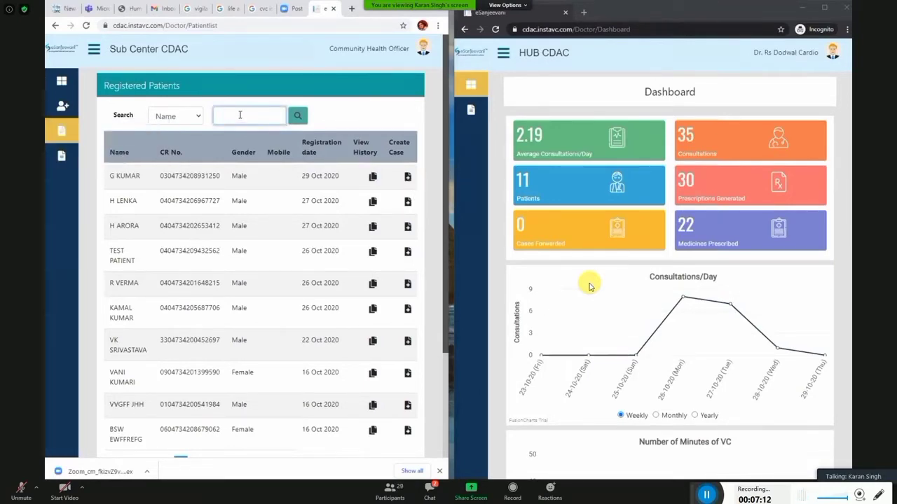
pyautogui.write('vani')
pyautogui.click(298, 123)
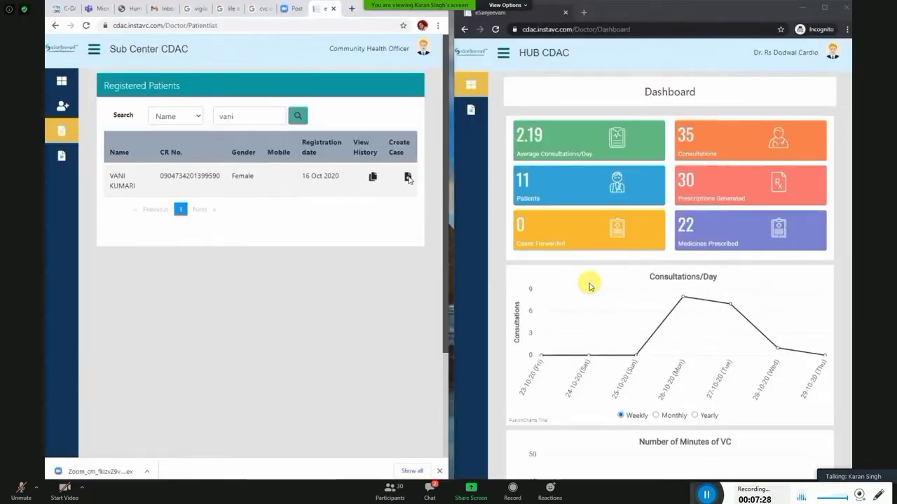
# Create a new case for the patient and enter 'fever from last 2 days' as the problem.
pyautogui.click(408, 178)
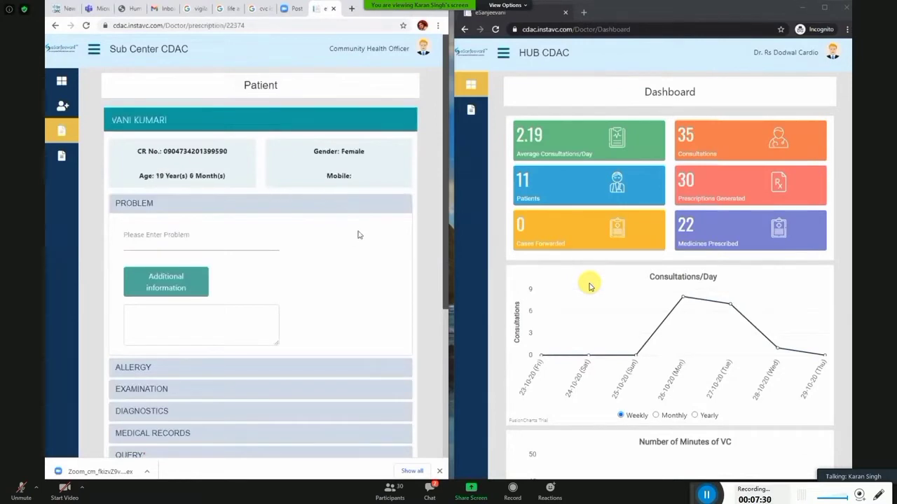
pyautogui.hotkey('ctrl', '-')
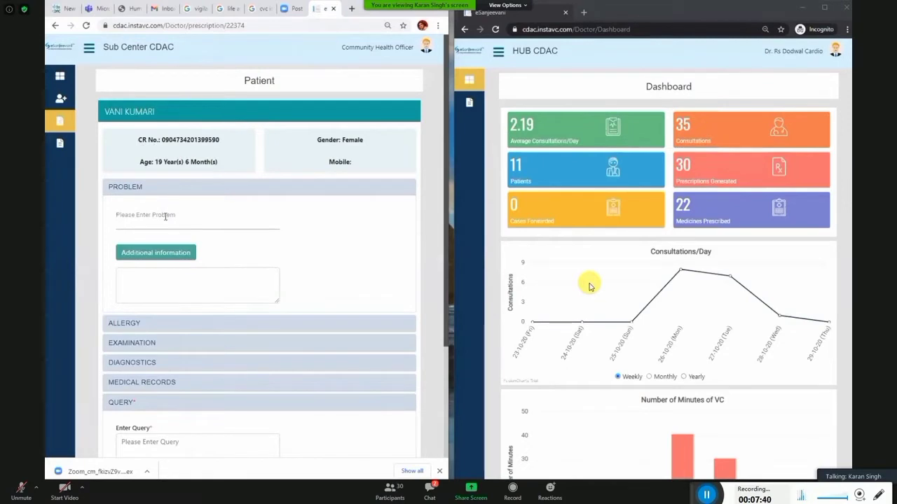
pyautogui.click(166, 215)
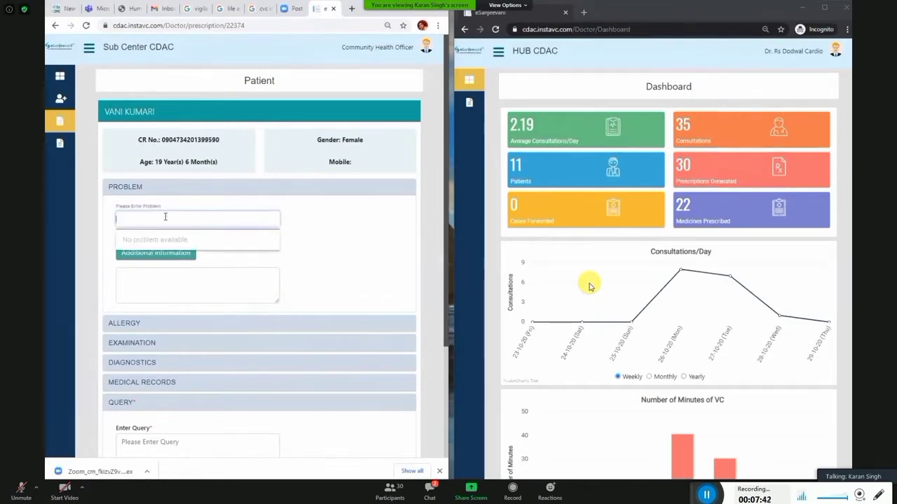
pyautogui.write('fever fro')
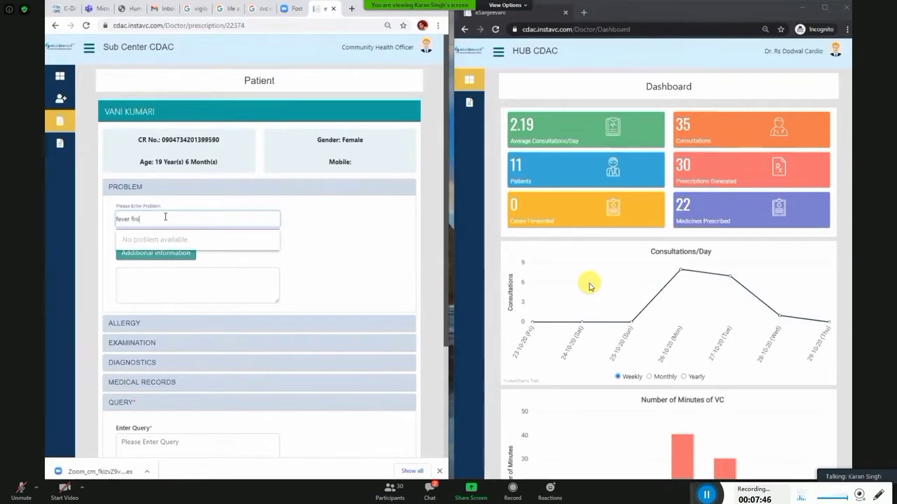
pyautogui.write('m last 2 day')
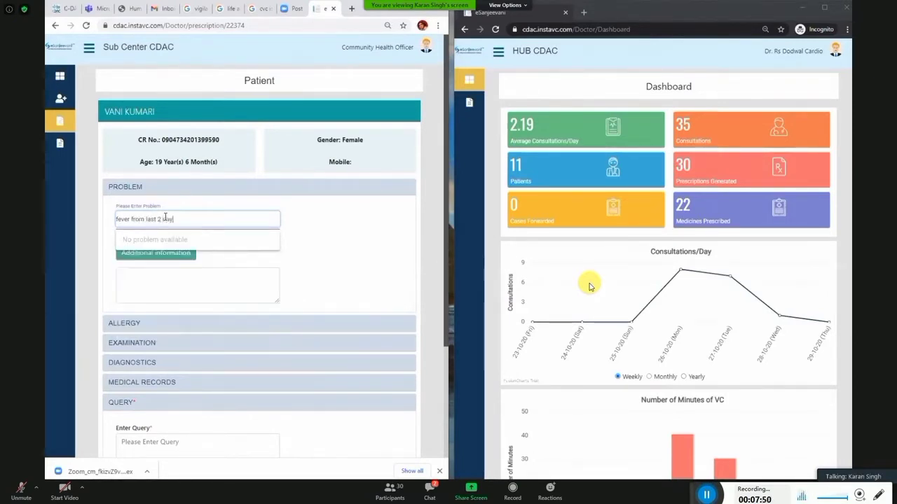
pyautogui.write('s')
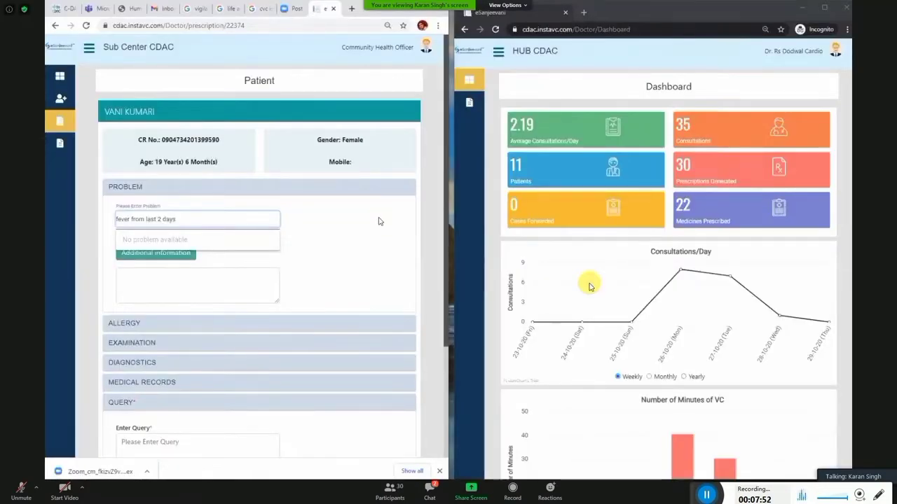
pyautogui.click(380, 220)
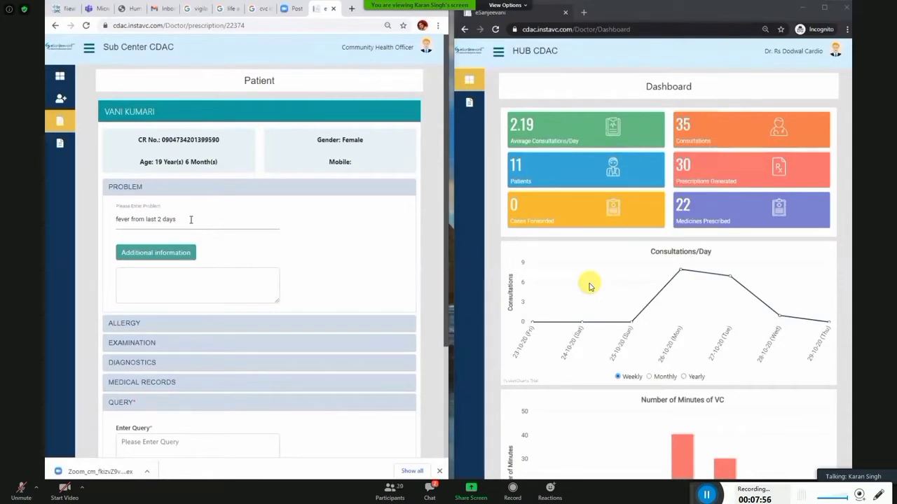
# Replace the typed problem text with Fever and Headache tags from the suggestions.
pyautogui.tripleClick(190, 223)
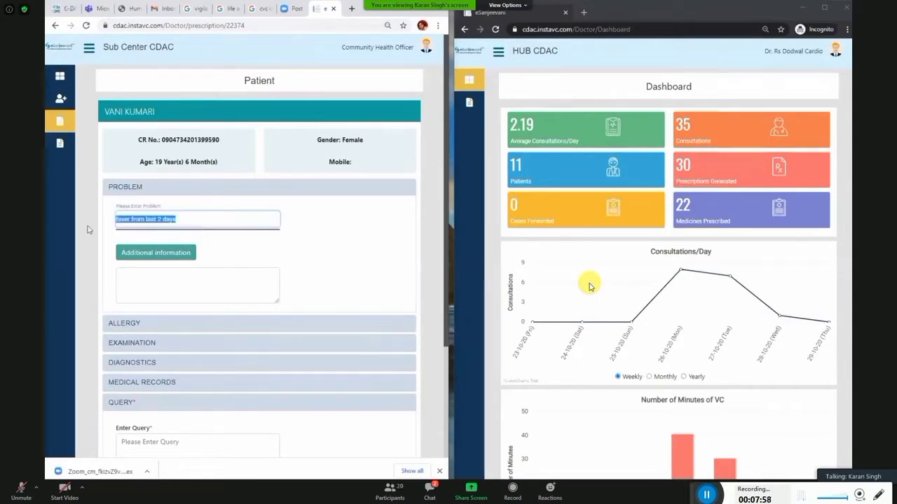
pyautogui.click(198, 227)
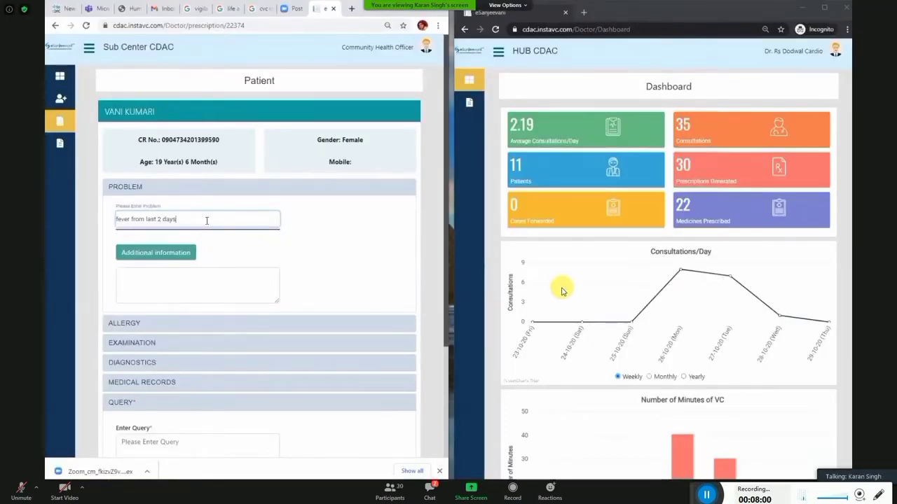
pyautogui.moveTo(199, 228); pyautogui.dragTo(104, 230)
pyautogui.write('f')
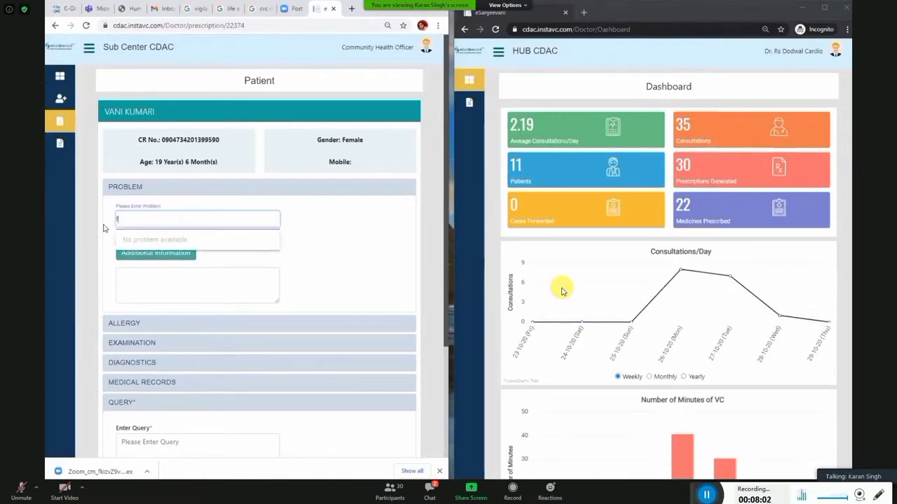
pyautogui.write('eve')
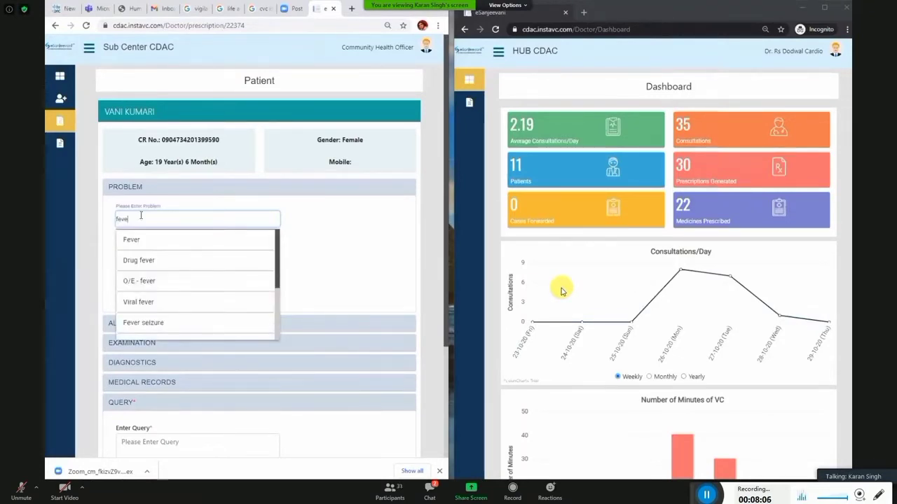
pyautogui.click(130, 242)
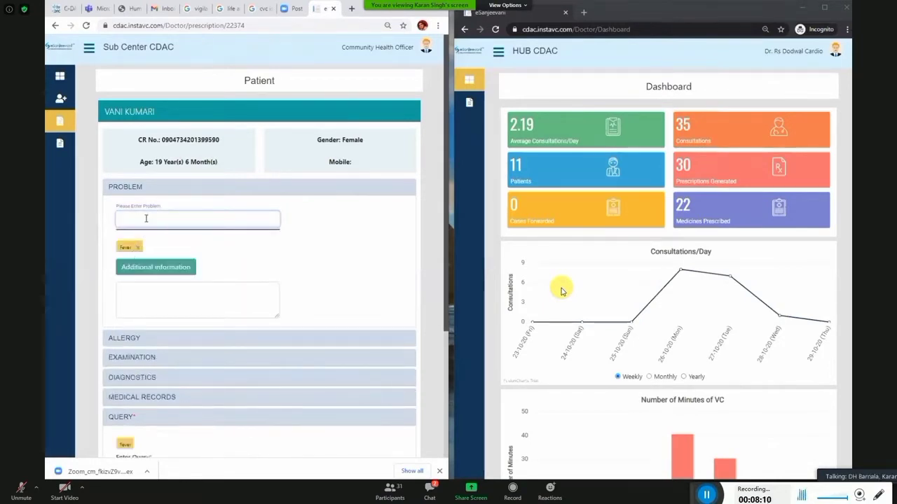
pyautogui.write('heada')
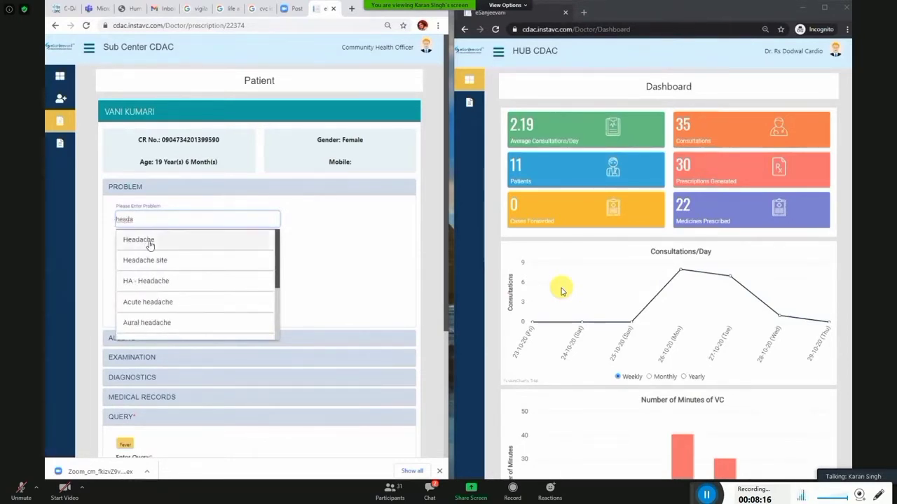
pyautogui.click(149, 243)
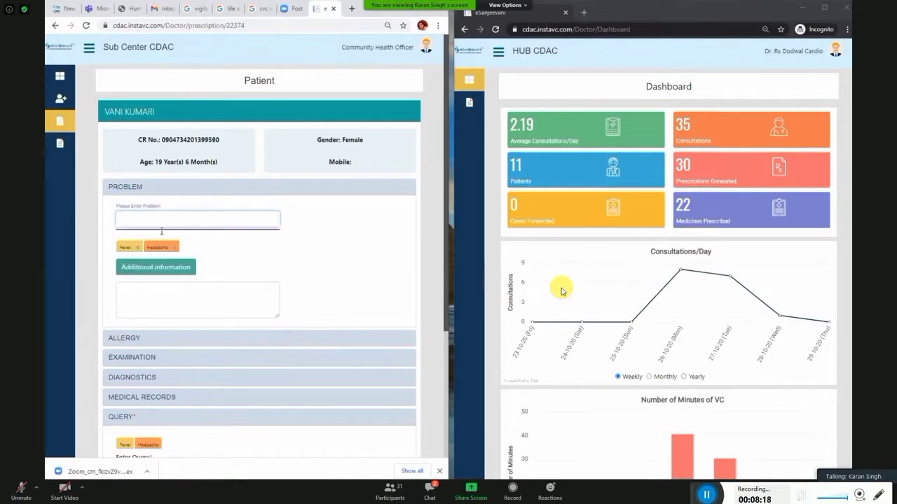
# Add Joint pain as a third problem tag.
pyautogui.write('pain')
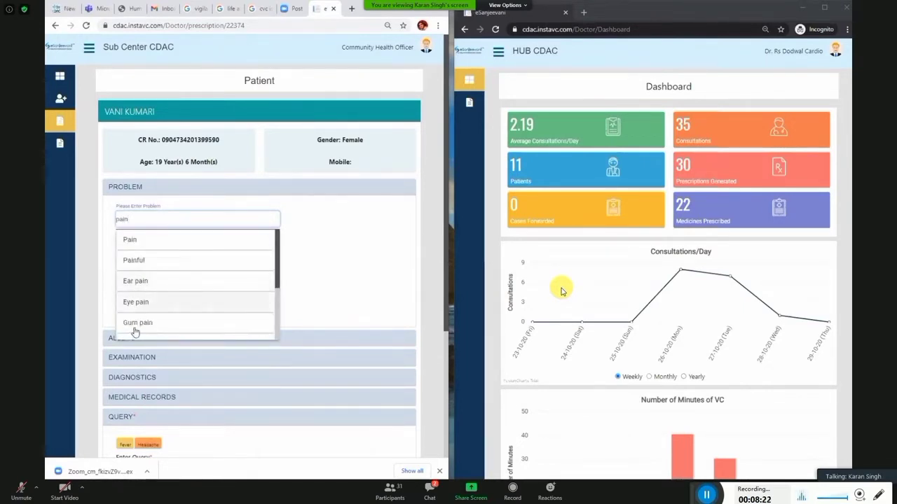
pyautogui.scroll(-3, 138, 320)
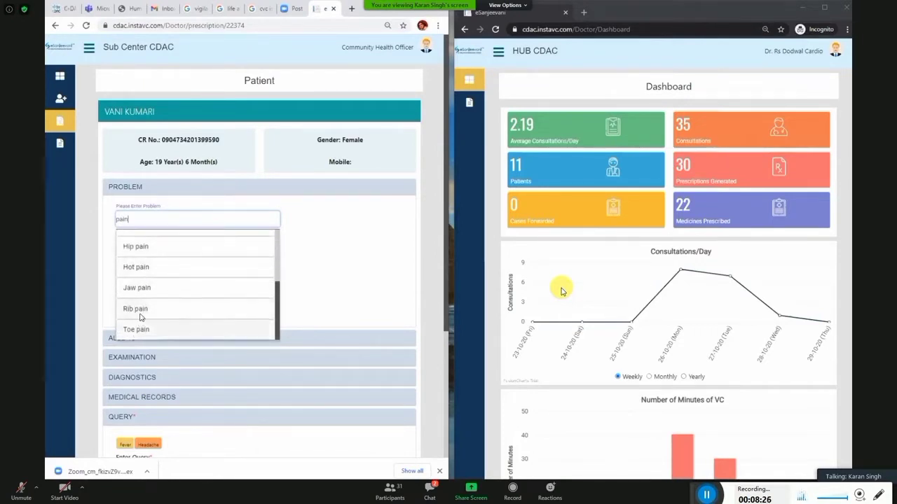
pyautogui.scroll(-2, 140, 315)
pyautogui.scroll(3, 165, 228)
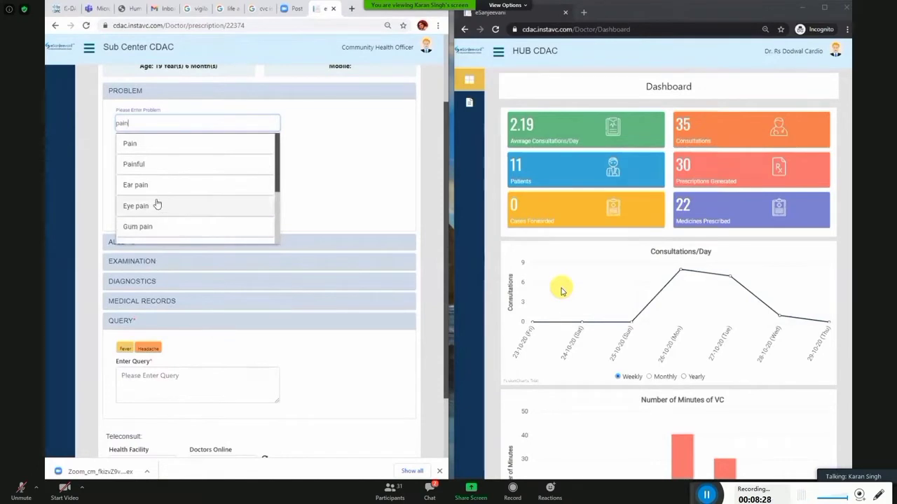
pyautogui.scroll(2, 156, 205)
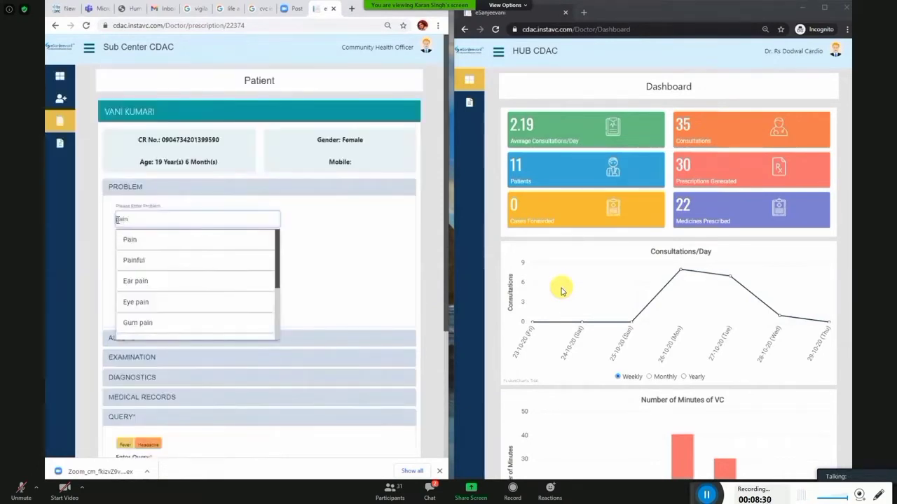
pyautogui.click(120, 218)
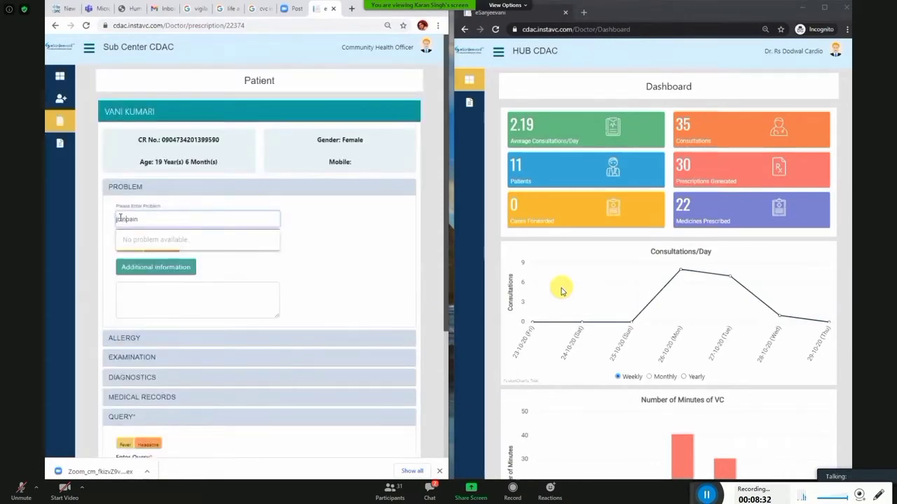
pyautogui.write('joint')
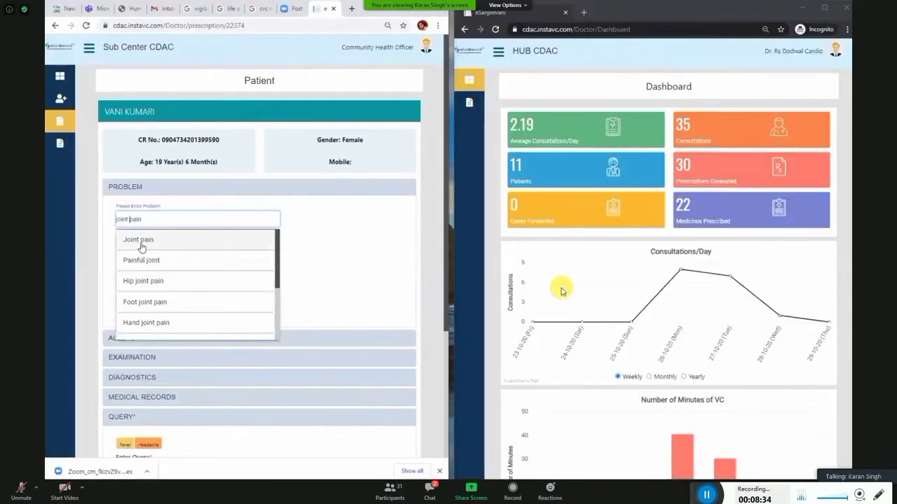
pyautogui.click(151, 242)
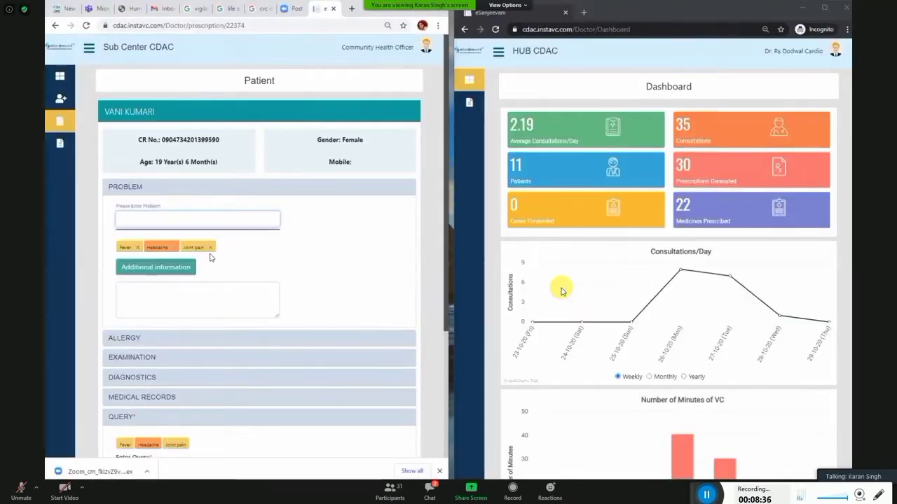
pyautogui.click(248, 260)
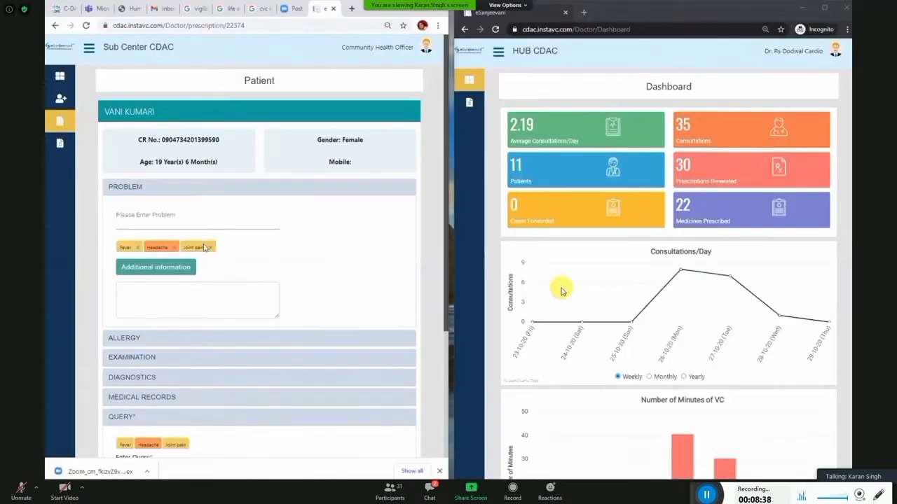
pyautogui.click(222, 293)
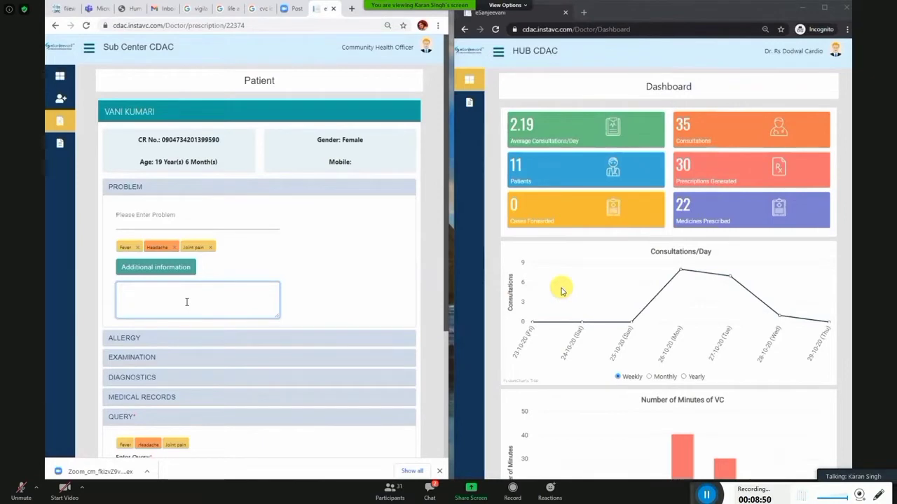
# Enter 'fever from last 3 days' as the problem's additional information and collapse the Problem section.
pyautogui.write('fever fr')
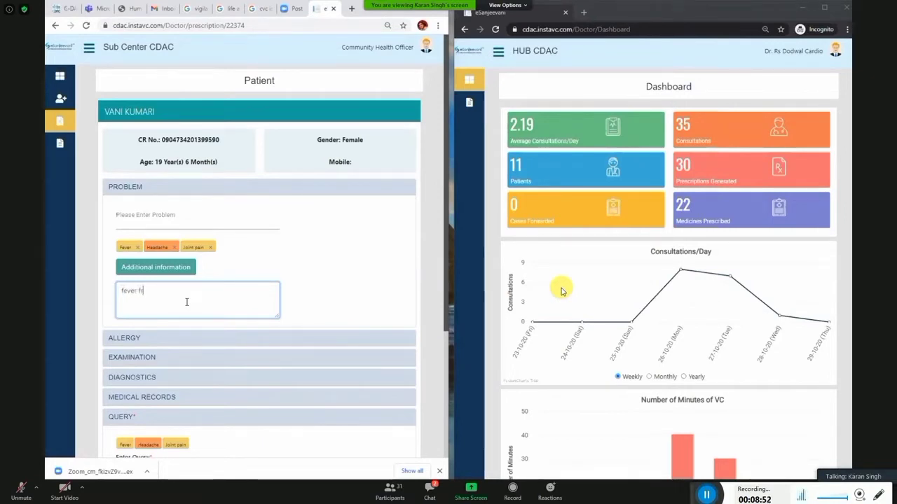
pyautogui.write('om las')
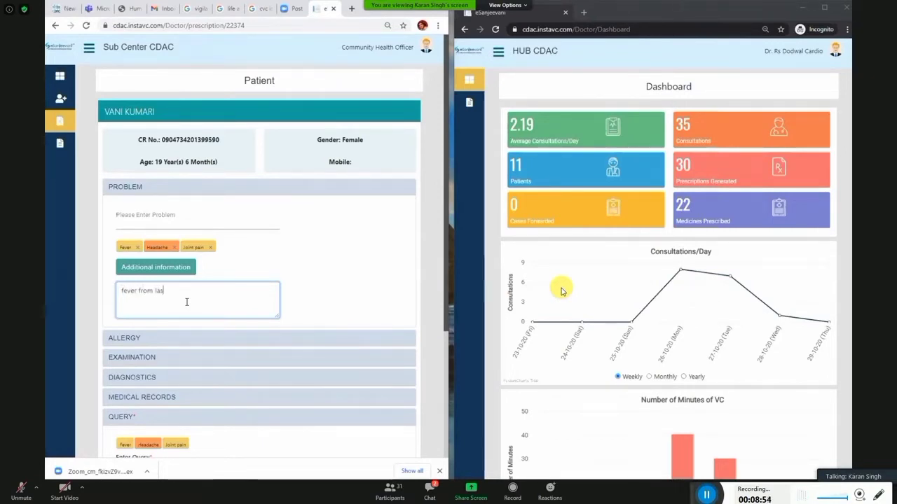
pyautogui.write('t 3 days.')
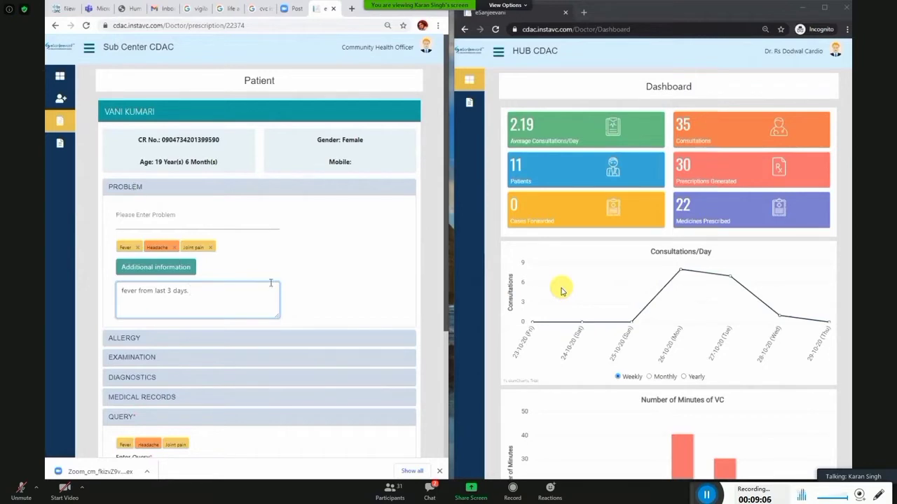
pyautogui.click(142, 189)
# In the Allergy section, search 'dust' and choose 'Saw dust asthma' as the allergy.
pyautogui.click(130, 212)
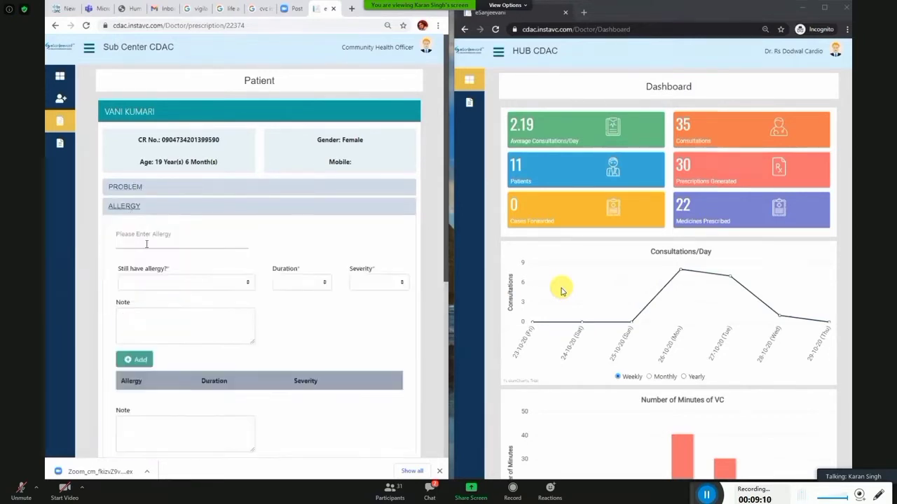
pyautogui.click(146, 241)
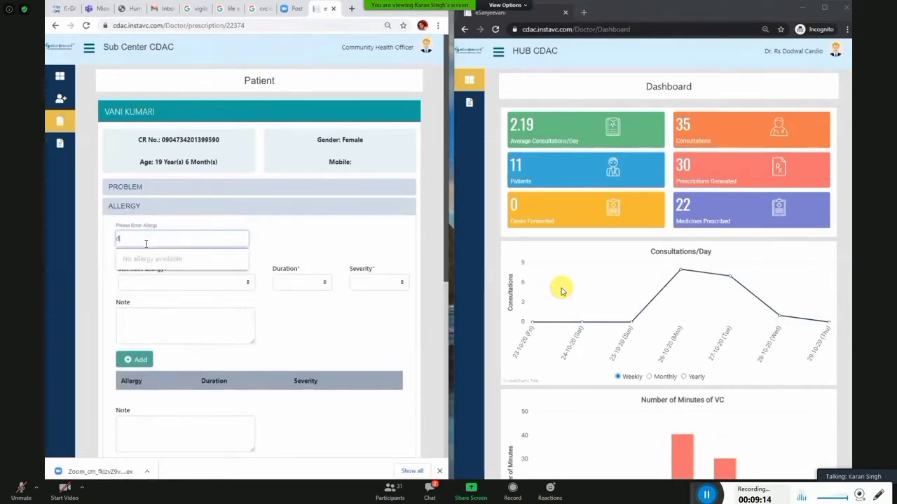
pyautogui.write('dust')
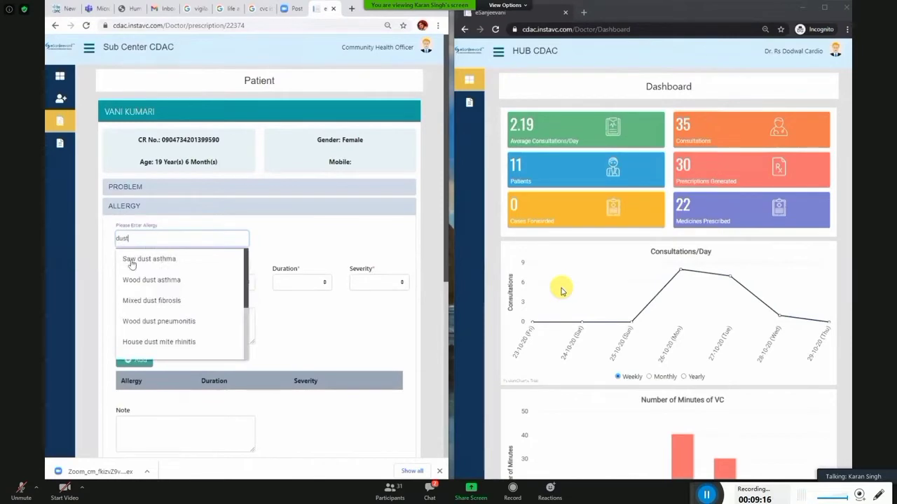
pyautogui.scroll(-3, 190, 328)
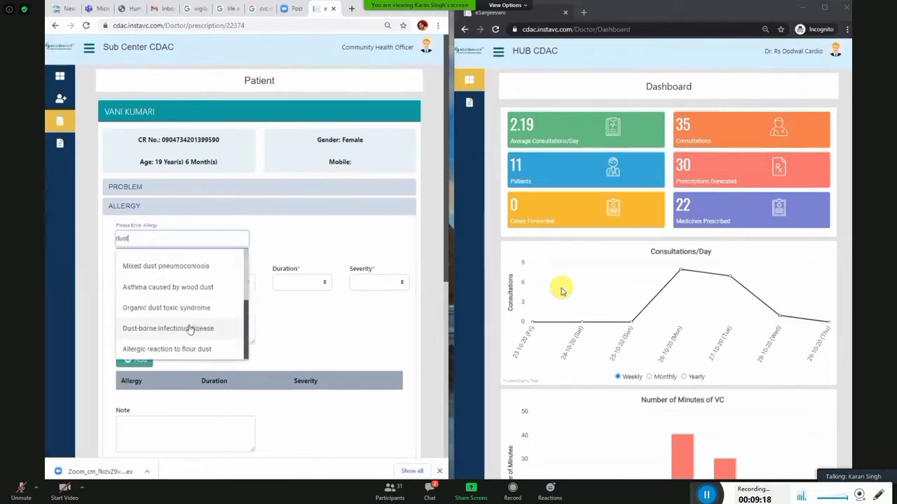
pyautogui.scroll(3, 168, 283)
pyautogui.scroll(-1, 165, 281)
pyautogui.scroll(1, 158, 265)
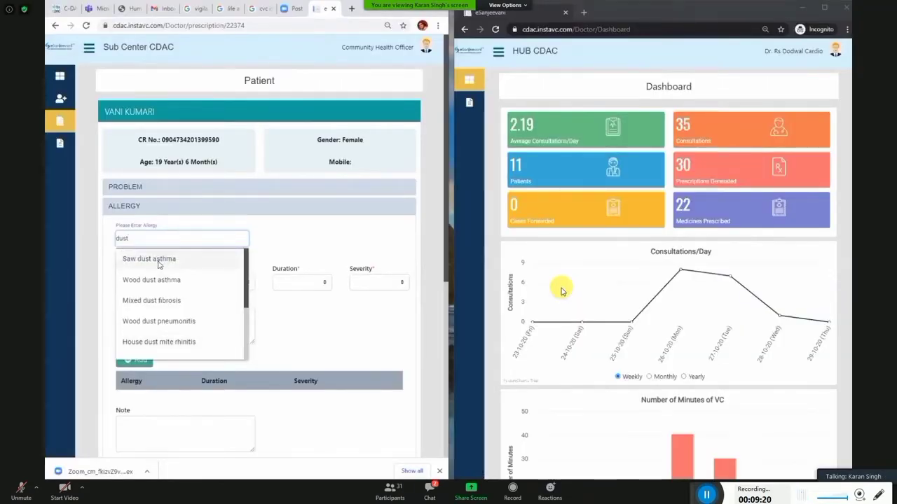
pyautogui.click(159, 264)
# Mark the allergy still present, less than three months, Mild severity, and add it to the table.
pyautogui.click(166, 282)
pyautogui.click(152, 300)
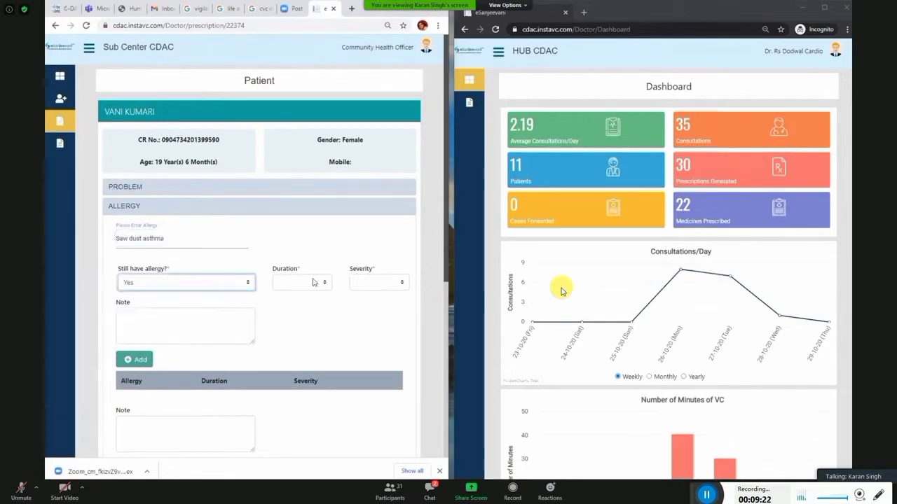
pyautogui.click(313, 282)
pyautogui.click(296, 303)
pyautogui.click(372, 283)
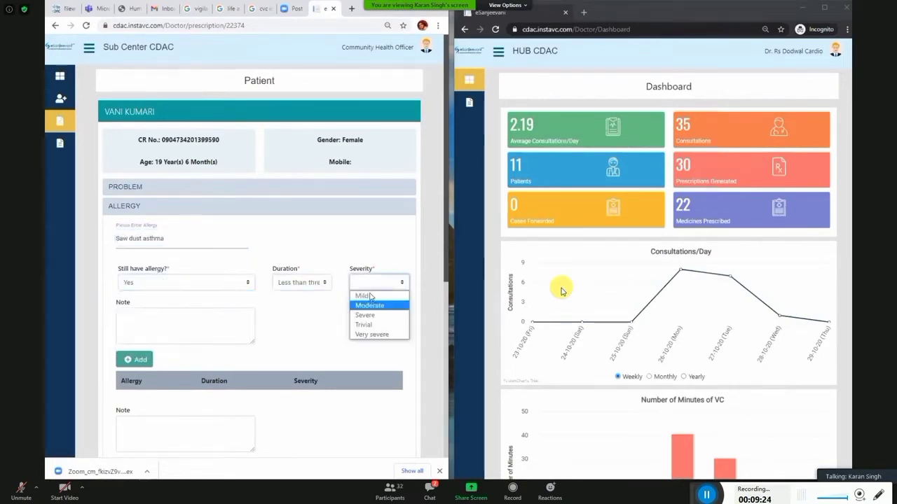
pyautogui.click(368, 296)
pyautogui.click(206, 322)
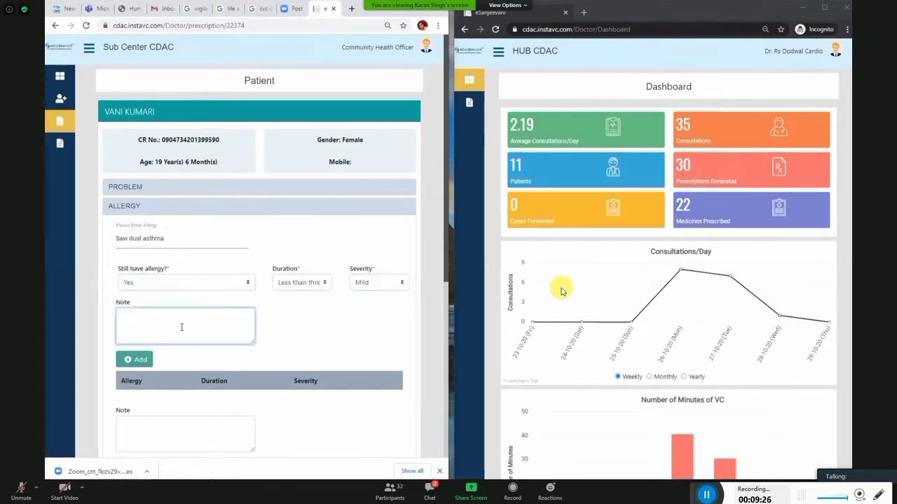
pyautogui.scroll(-3, 177, 329)
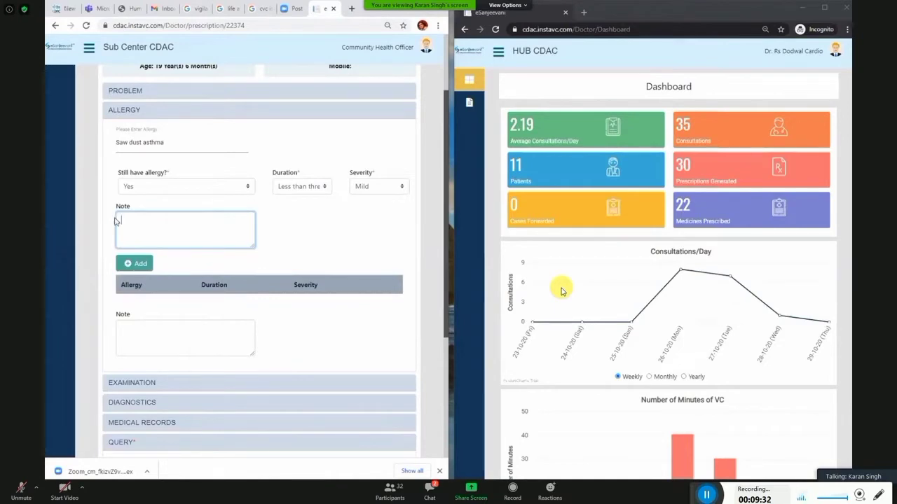
pyautogui.click(161, 329)
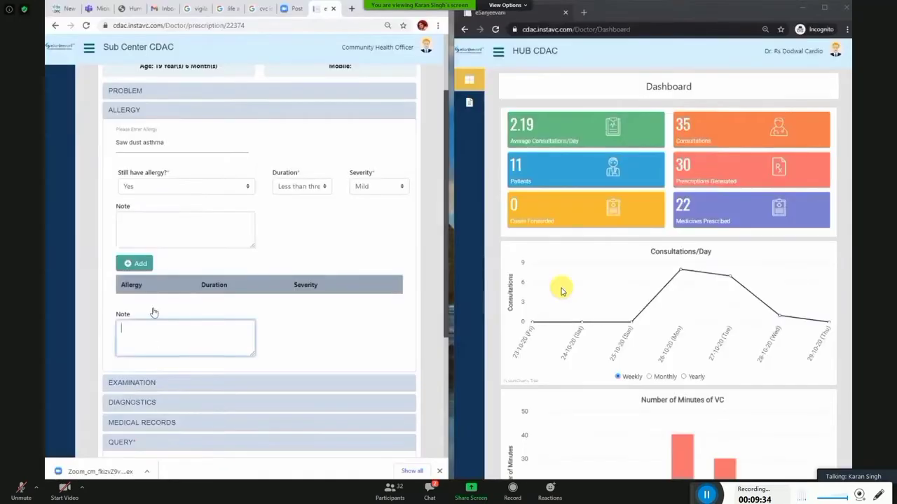
pyautogui.scroll(-3, 142, 225)
pyautogui.click(137, 170)
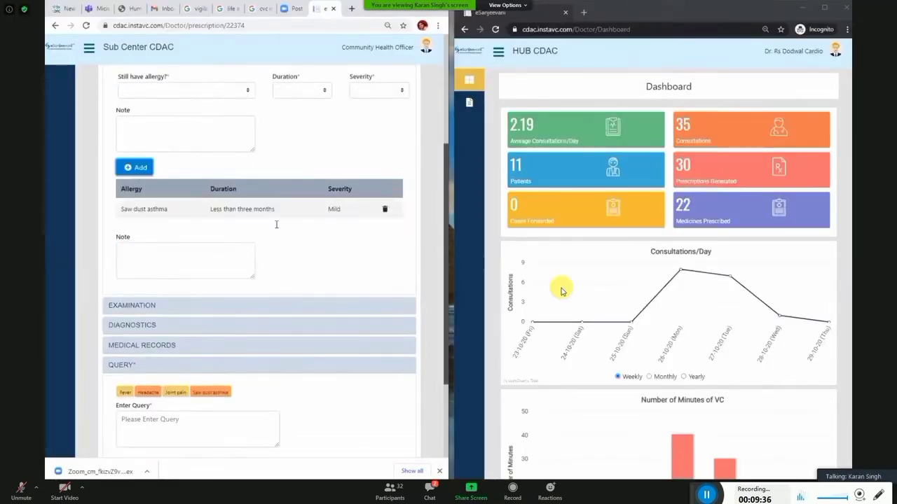
pyautogui.click(168, 259)
# Abandon the extra 'du' allergy entry and collapse the Allergy section.
pyautogui.scroll(3, 205, 198)
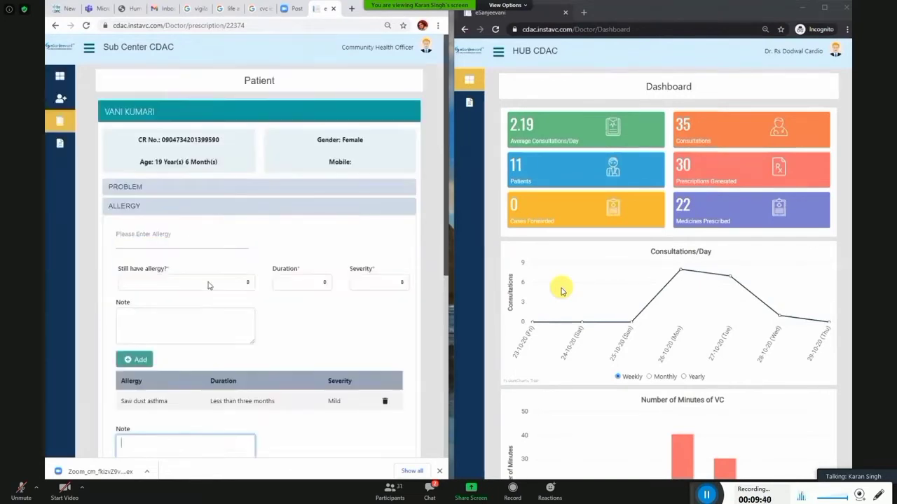
pyautogui.click(195, 283)
pyautogui.click(195, 283)
pyautogui.click(195, 283)
pyautogui.click(173, 251)
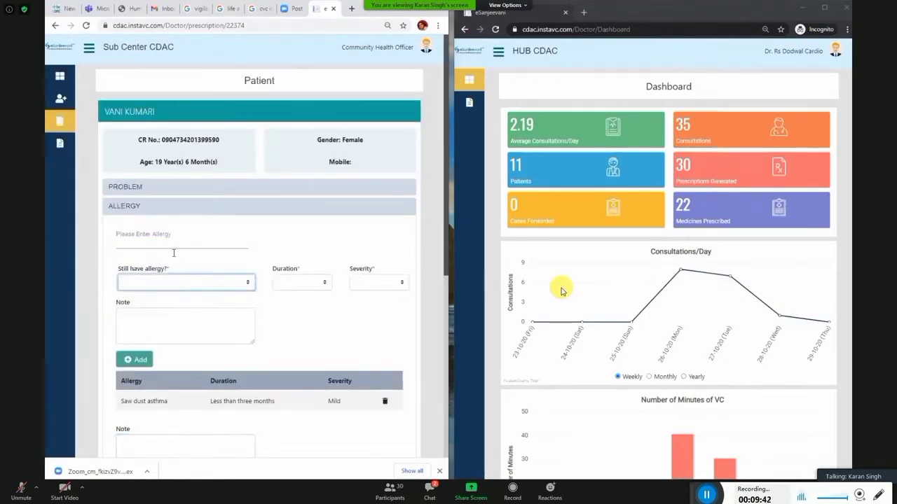
pyautogui.click(173, 242)
pyautogui.write('dust')
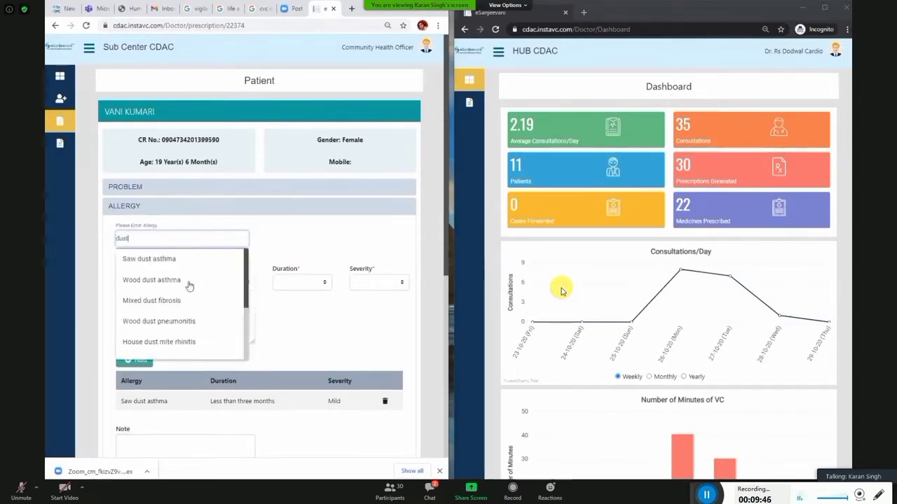
pyautogui.scroll(-4, 210, 301)
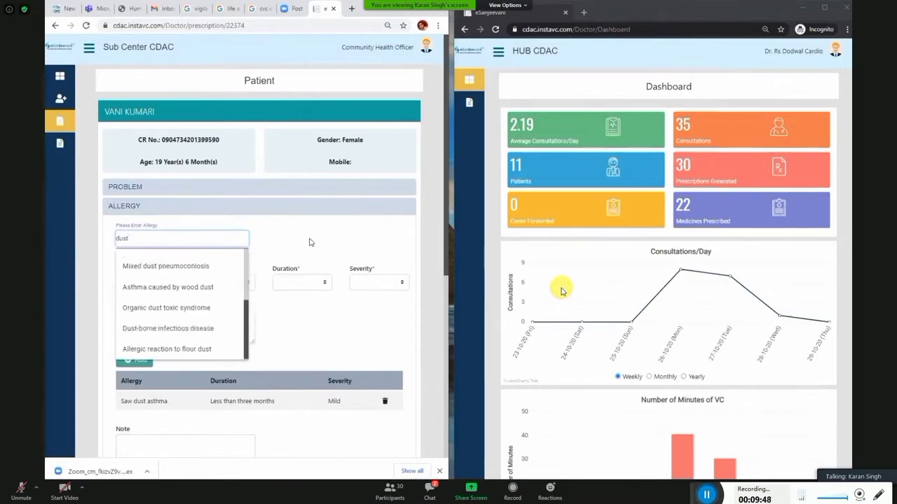
pyautogui.click(259, 317)
pyautogui.scroll(-3, 186, 276)
pyautogui.click(187, 180)
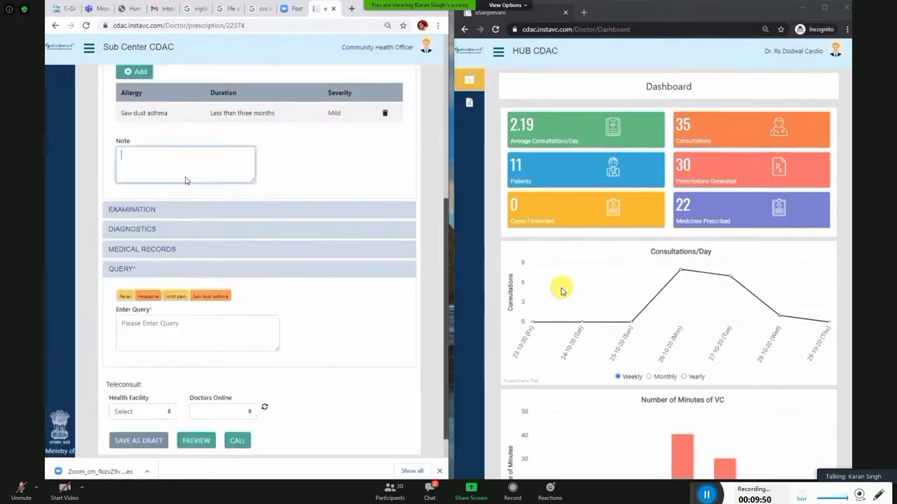
pyautogui.scroll(1, 205, 197)
pyautogui.scroll(3, 205, 198)
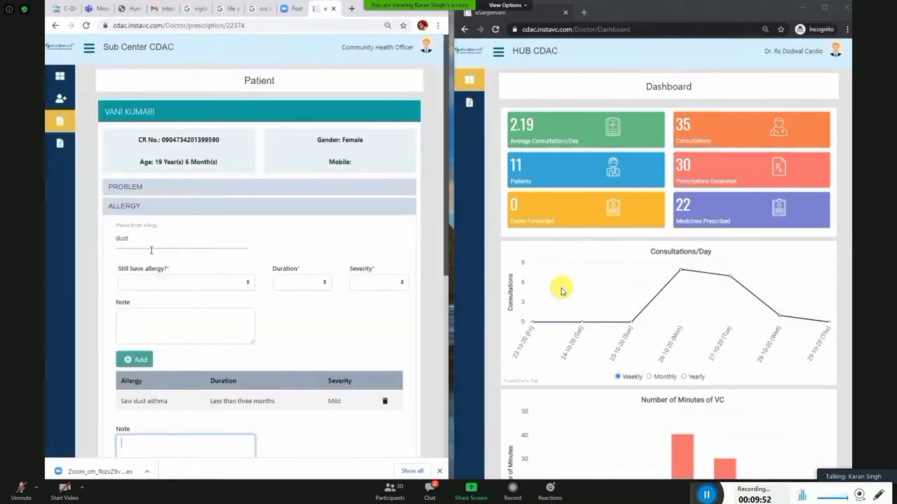
pyautogui.click(140, 206)
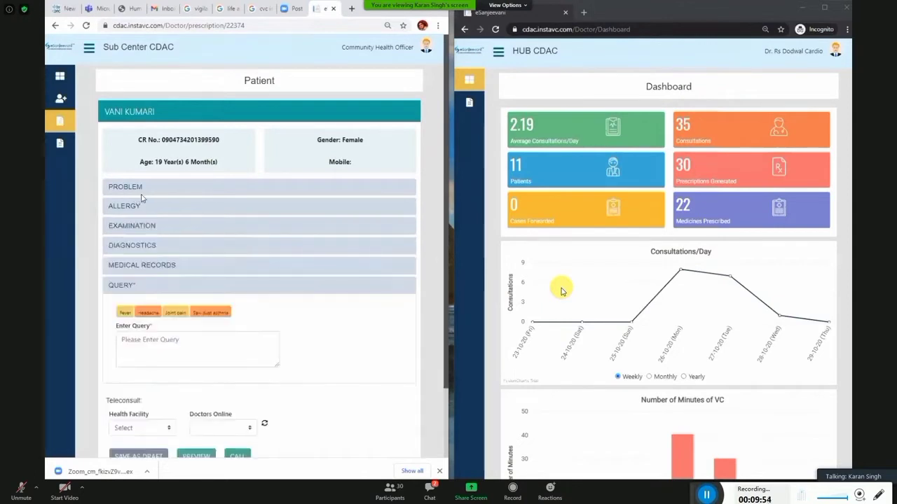
# Clear the leftover partial 'feve' problem text, keeping the fever note, and collapse the Problem section.
pyautogui.click(140, 188)
pyautogui.click(188, 227)
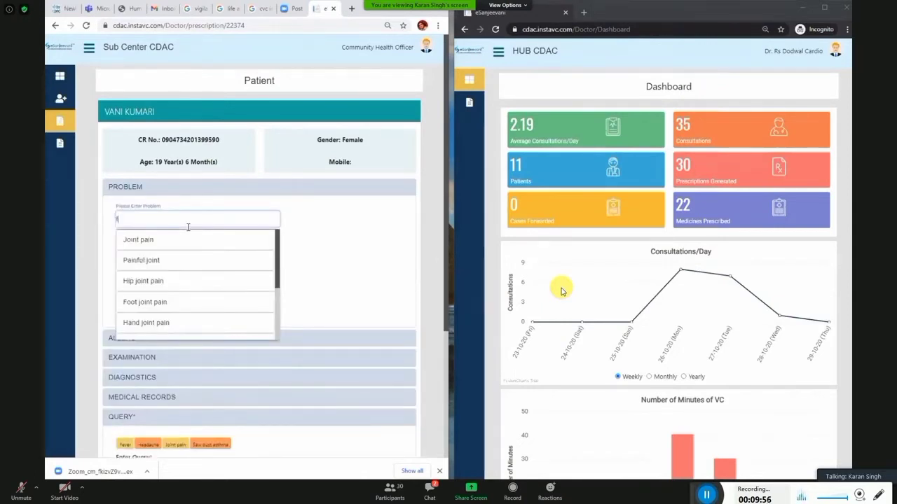
pyautogui.write('feve')
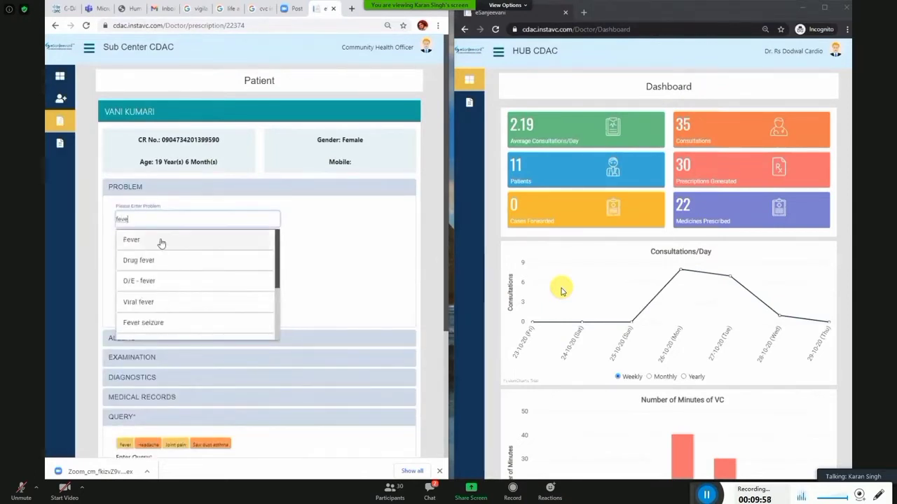
pyautogui.click(299, 215)
pyautogui.scroll(-2, 170, 213)
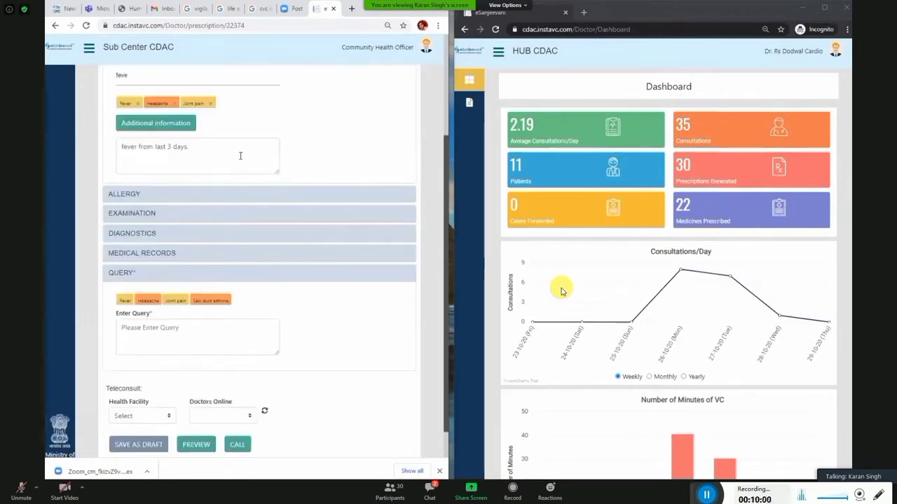
pyautogui.click(237, 161)
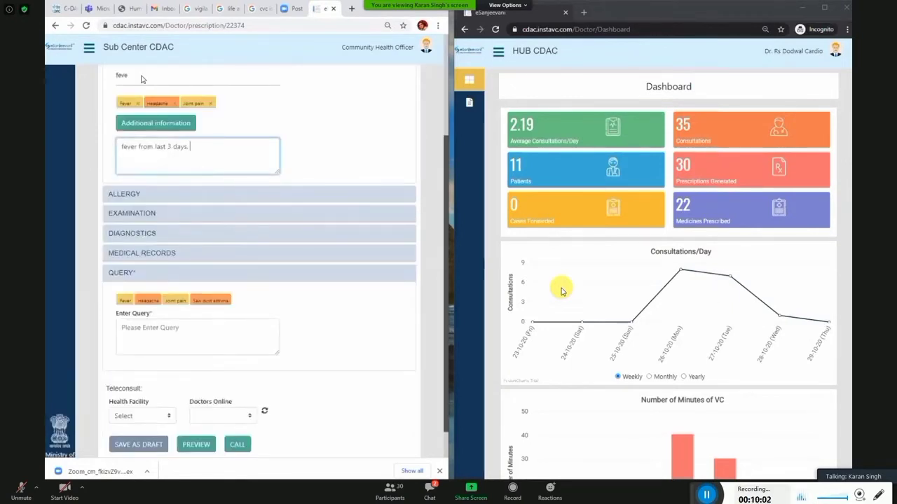
pyautogui.moveTo(142, 76); pyautogui.dragTo(88, 79)
pyautogui.press('BackSpace')
pyautogui.click(298, 172)
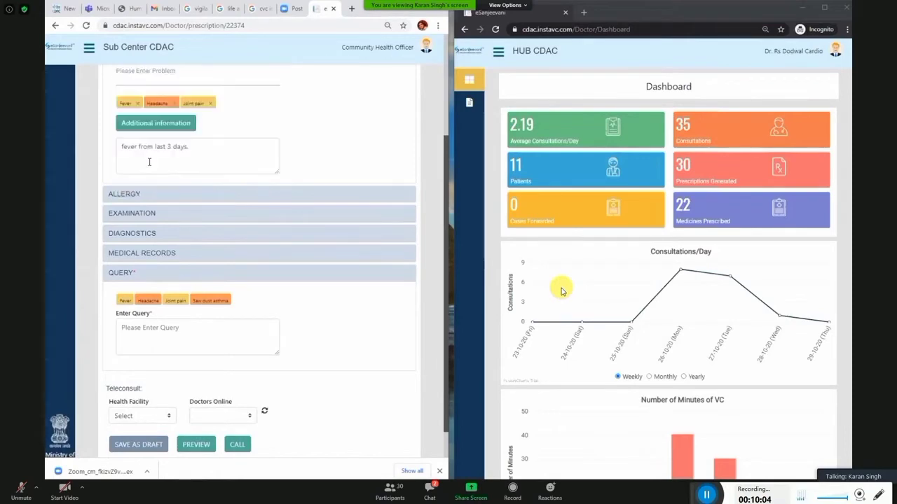
pyautogui.click(188, 162)
pyautogui.scroll(-1, 210, 200)
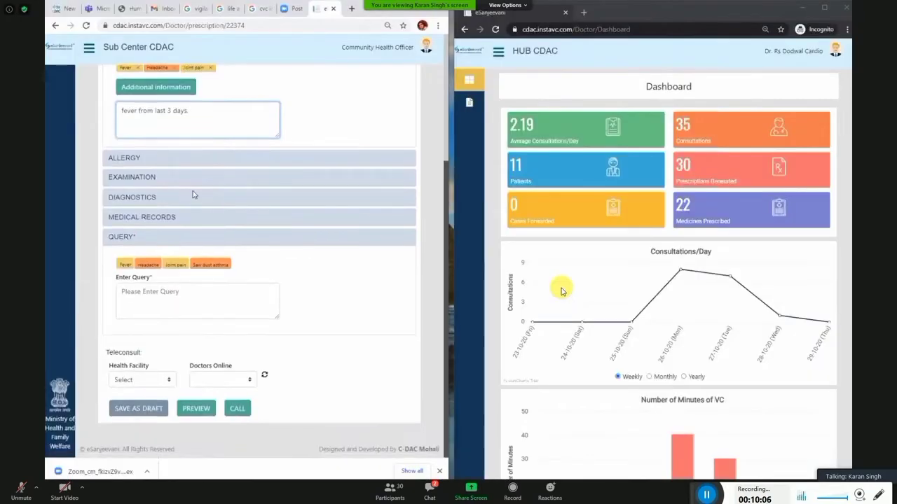
pyautogui.scroll(3, 195, 195)
pyautogui.click(130, 150)
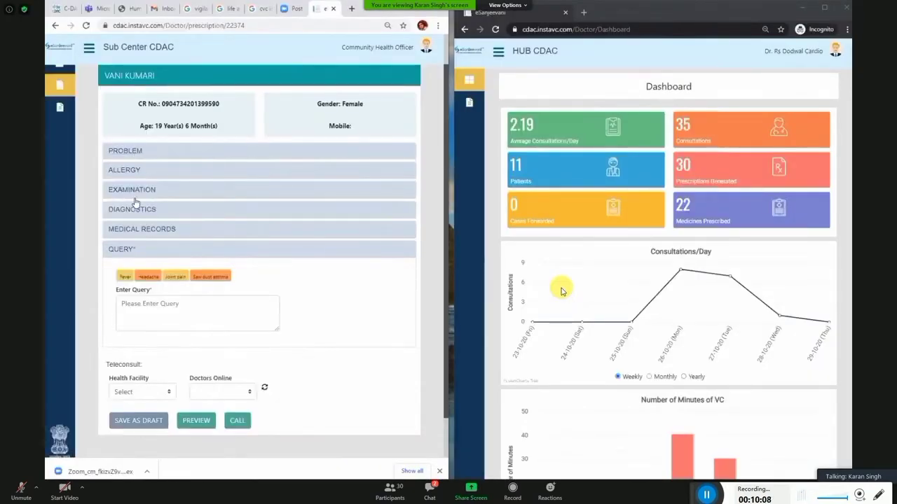
pyautogui.click(134, 190)
# Tick H/O Diabetes, Smoking and Alcoholism, enter general examination 'pale color', and collapse Examination.
pyautogui.click(127, 226)
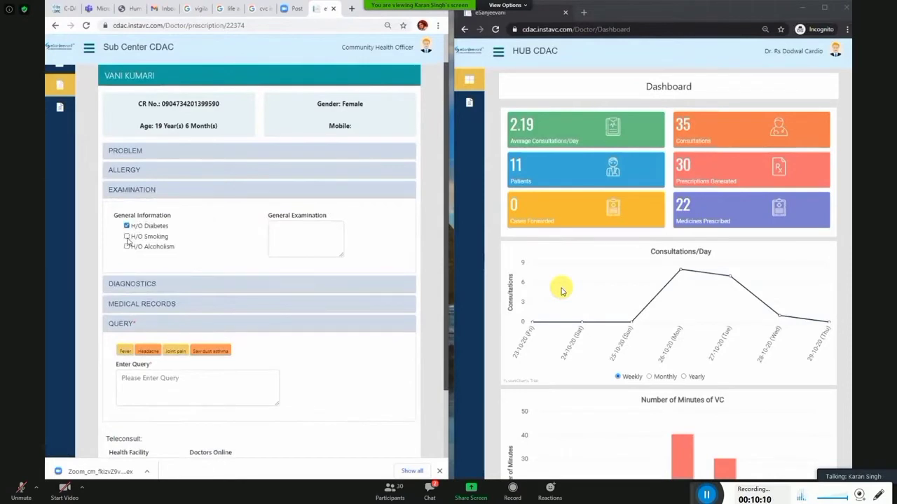
pyautogui.click(148, 237)
pyautogui.click(128, 248)
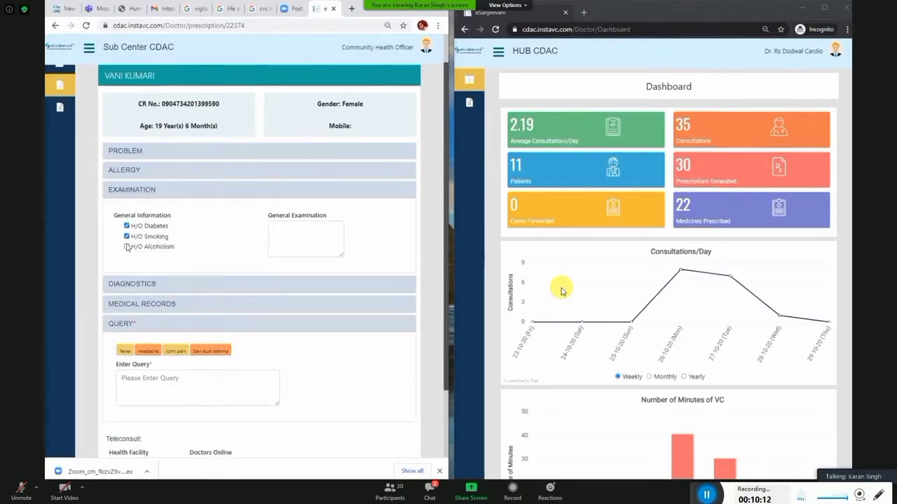
pyautogui.click(305, 236)
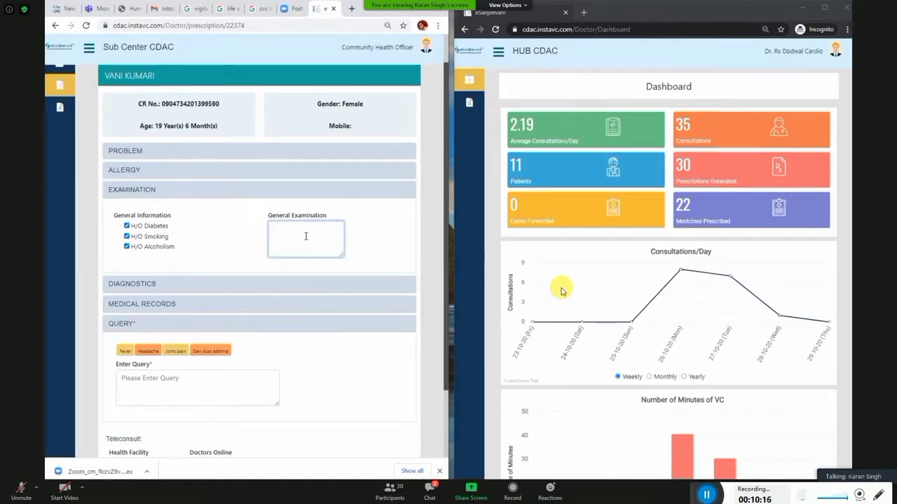
pyautogui.write('pale')
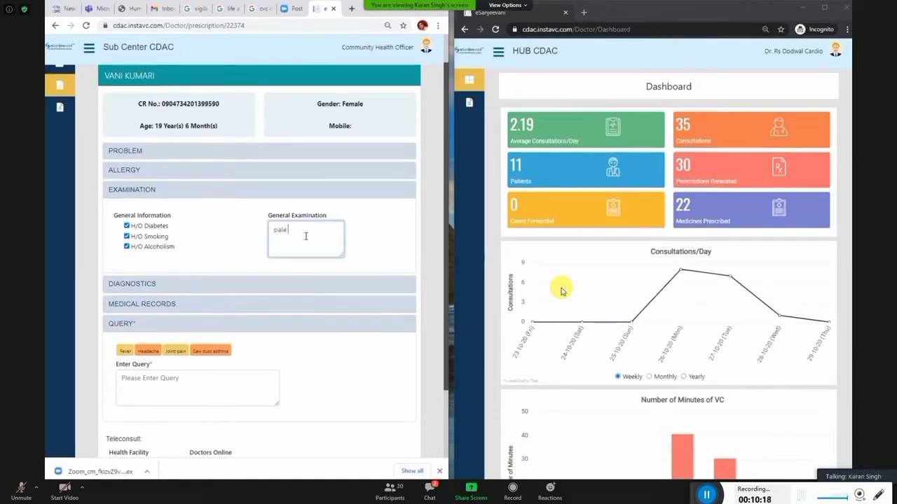
pyautogui.write(' color')
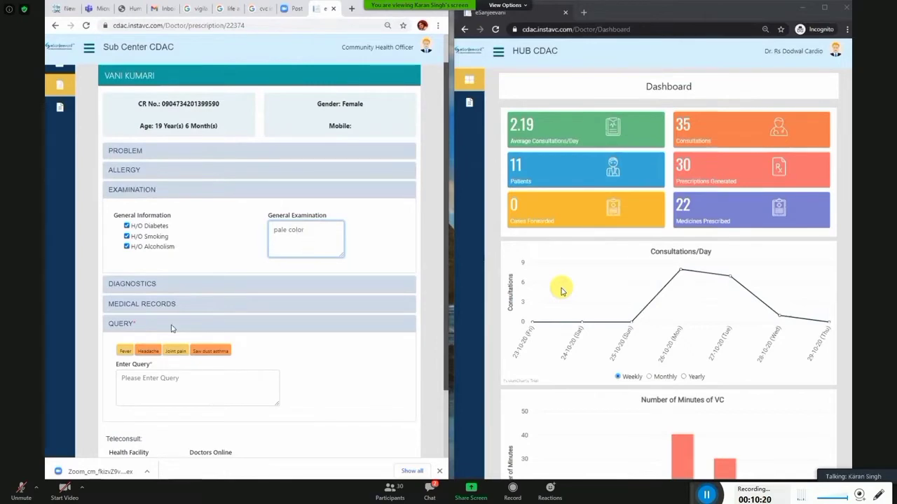
pyautogui.click(132, 192)
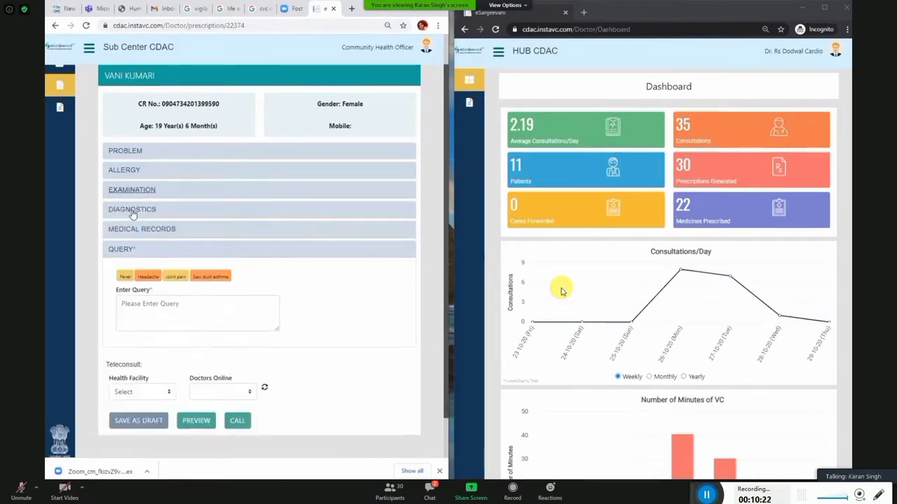
# Tick Blood Glucose, Blood Pressure, Weight and Height in Diagnostics and switch to manual result entry.
pyautogui.click(132, 211)
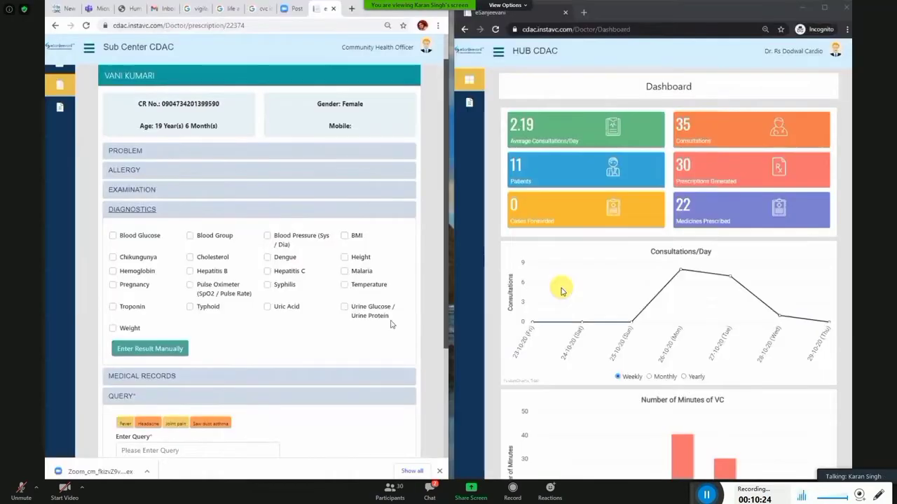
pyautogui.click(112, 236)
pyautogui.click(268, 237)
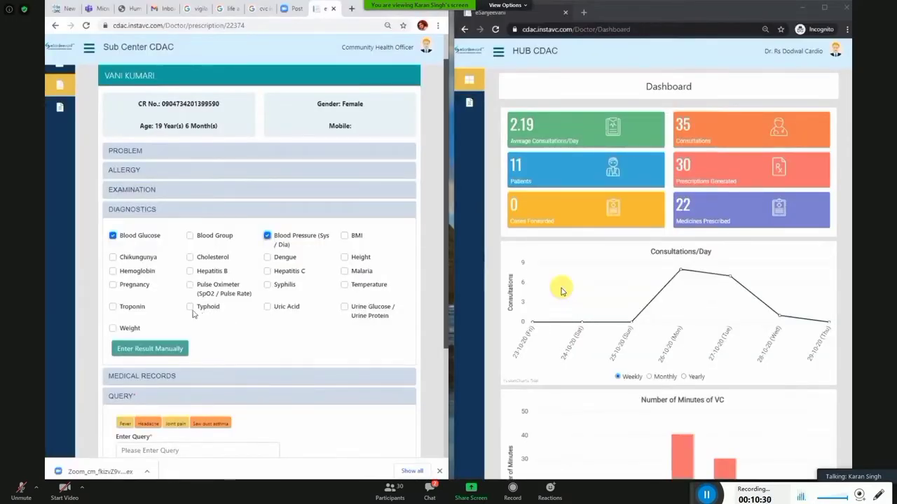
pyautogui.click(112, 328)
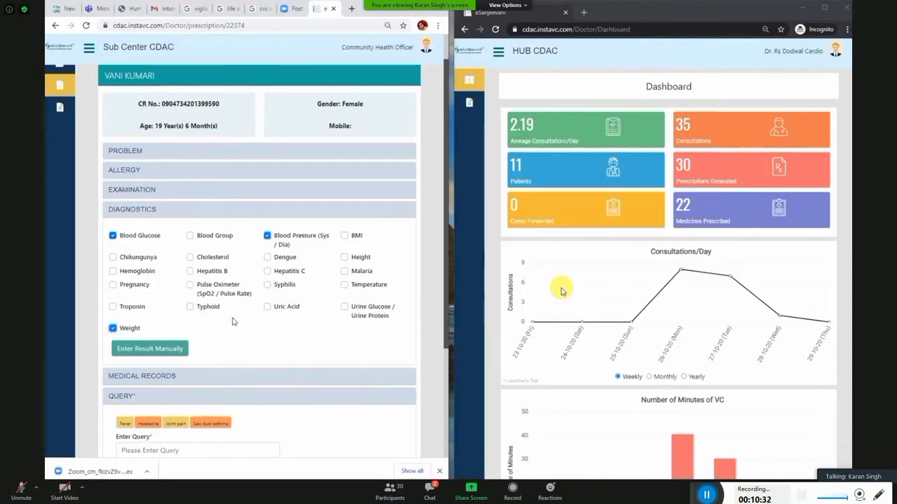
pyautogui.click(344, 257)
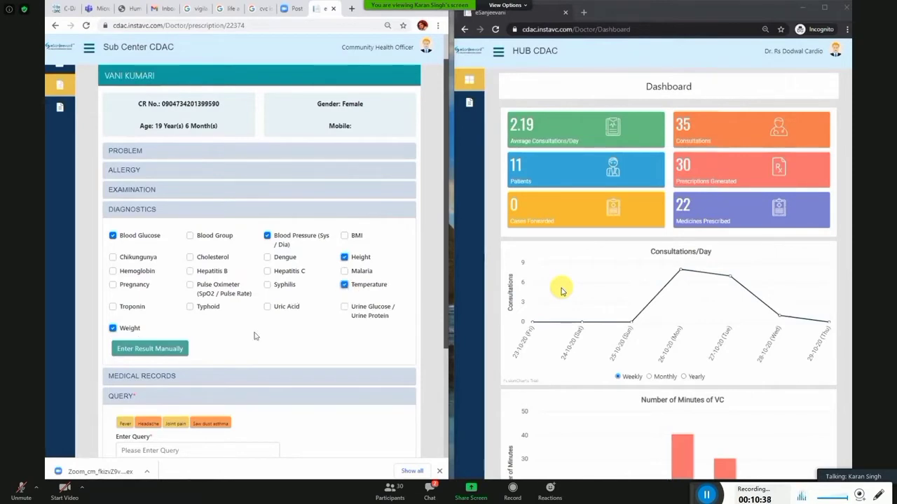
pyautogui.click(175, 348)
# Enter glucose 105, blood pressure 125/95, height 171, temperature 101 and weight 74.
pyautogui.click(142, 256)
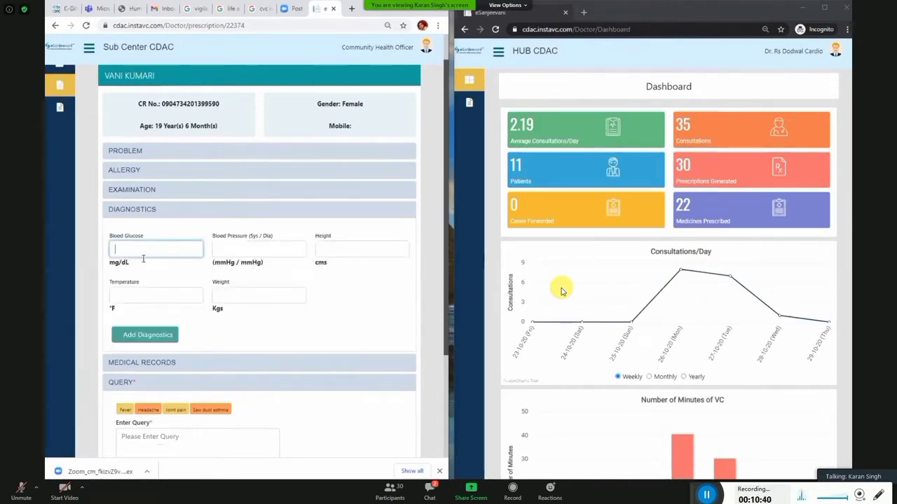
pyautogui.write('105')
pyautogui.press('Tab')
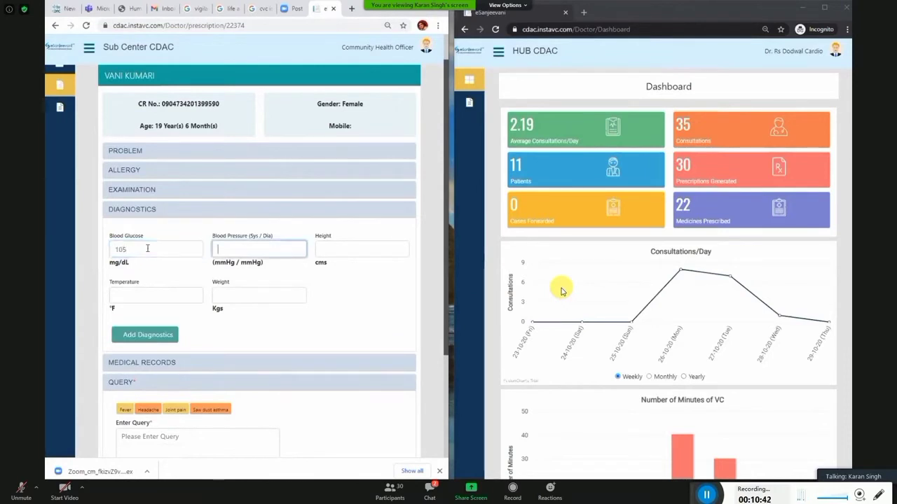
pyautogui.write('125')
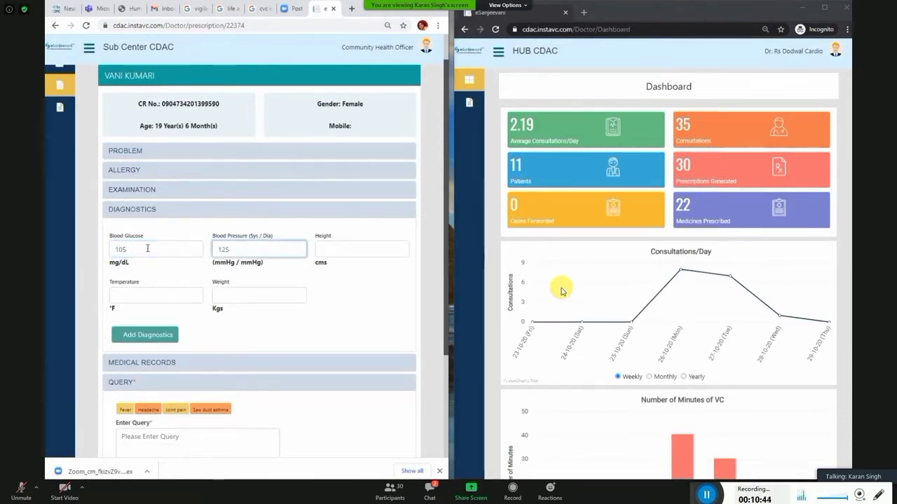
pyautogui.write('/95')
pyautogui.press('Tab')
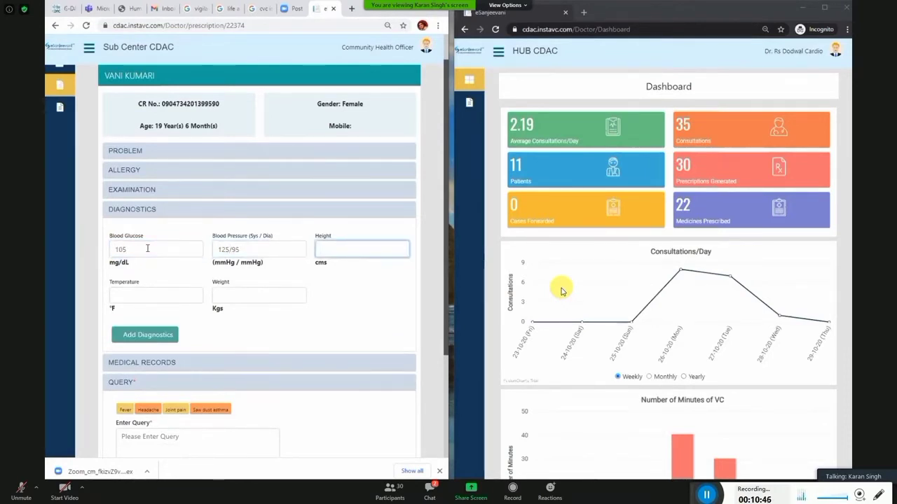
pyautogui.write('17')
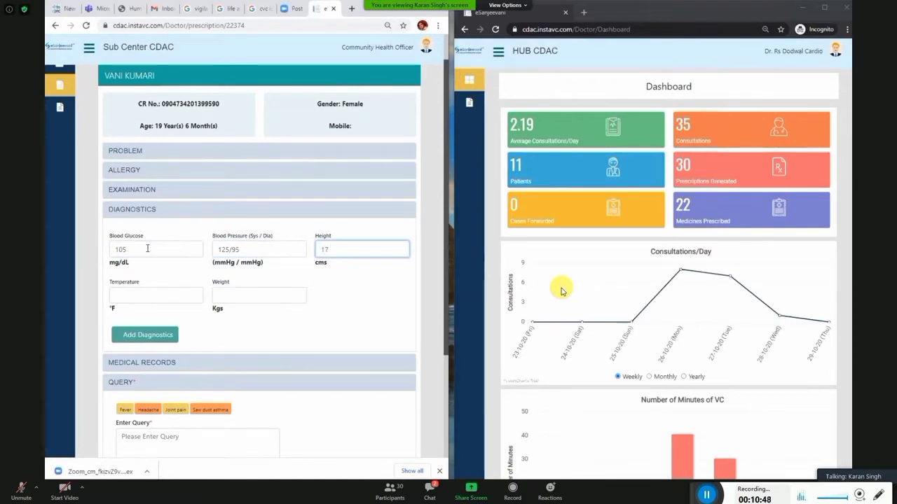
pyautogui.write('1')
pyautogui.press('Tab')
pyautogui.write('10')
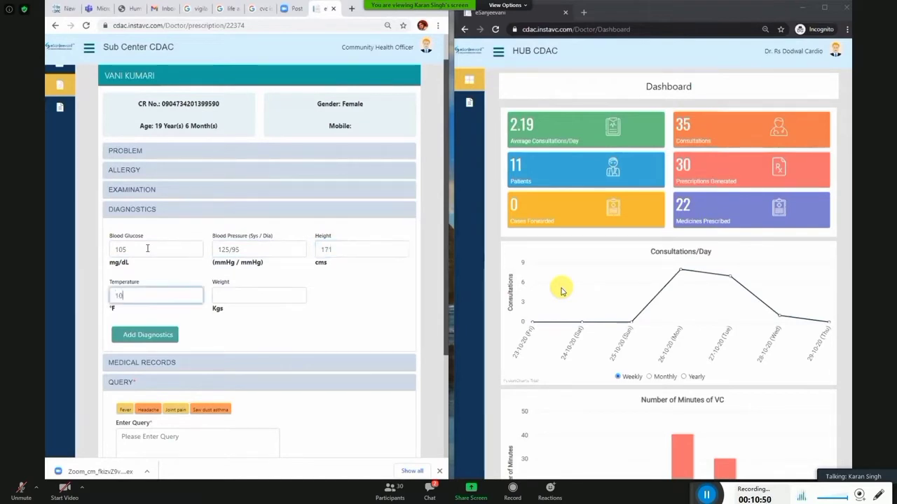
pyautogui.write('1')
pyautogui.press('Tab')
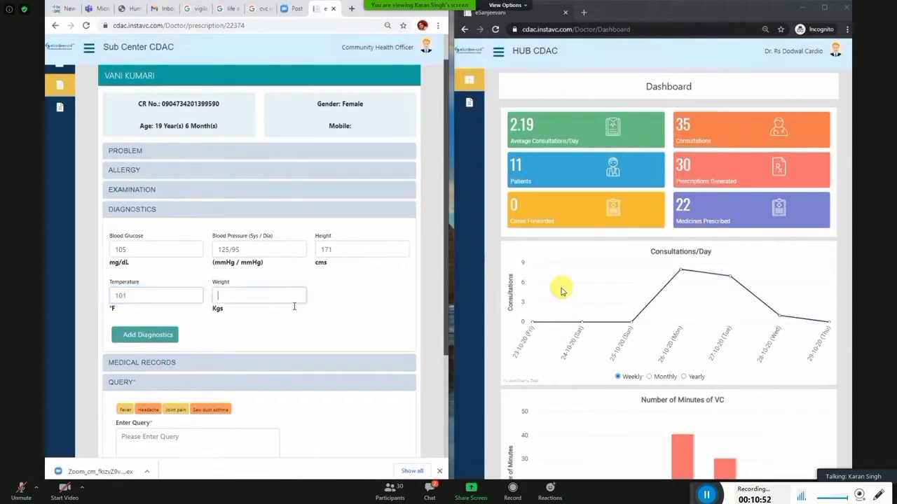
pyautogui.write('74')
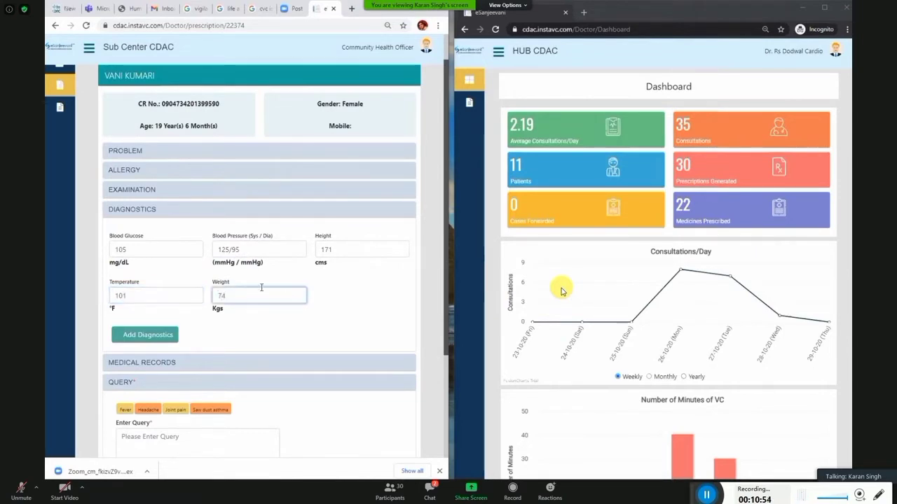
pyautogui.click(332, 324)
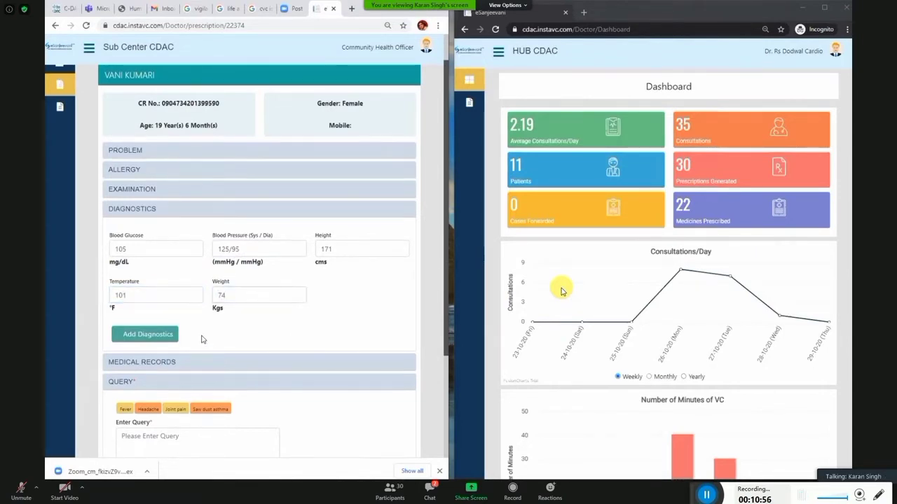
pyautogui.scroll(-2, 201, 339)
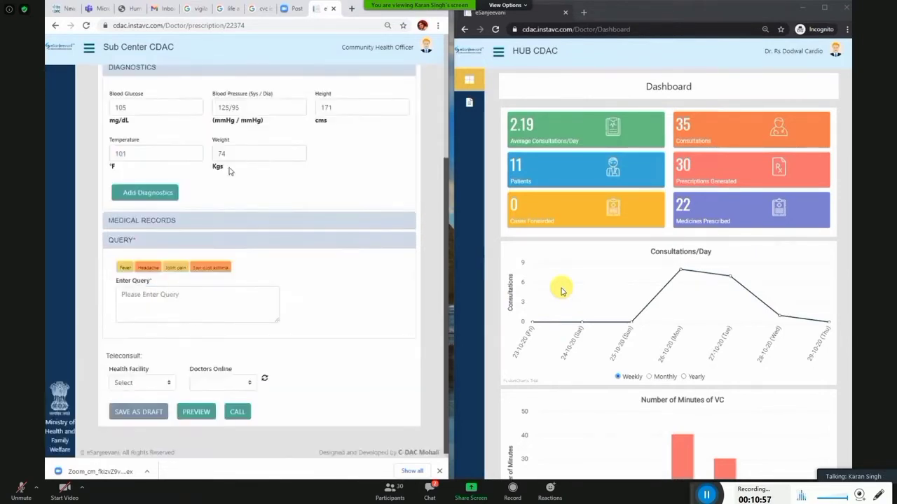
pyautogui.click(123, 218)
pyautogui.scroll(2, 170, 280)
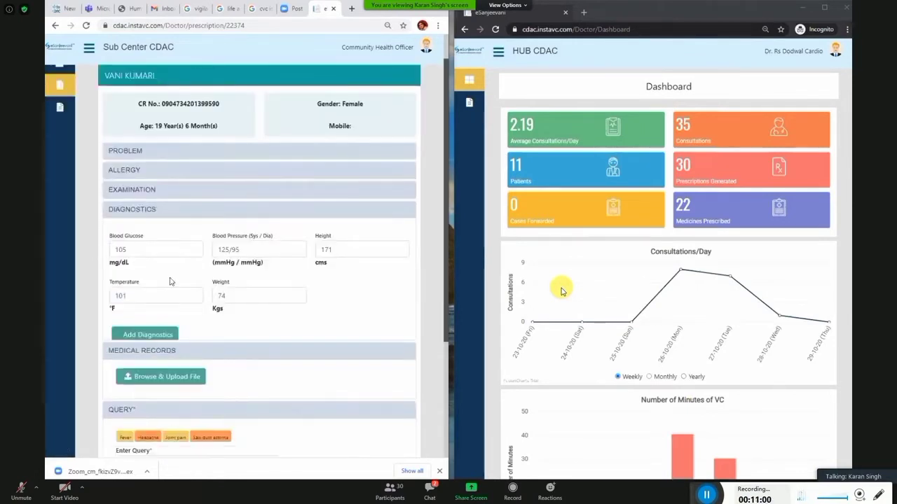
pyautogui.click(183, 255)
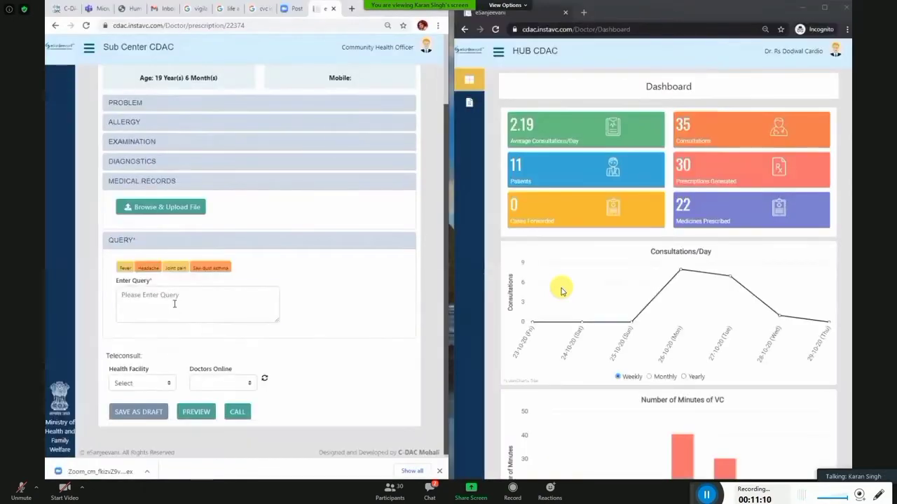
pyautogui.click(174, 304)
pyautogui.click(121, 243)
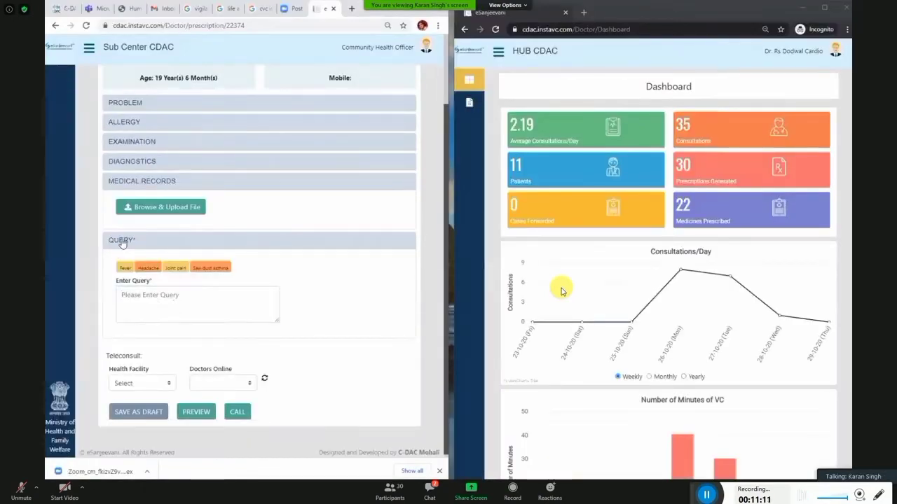
pyautogui.click(139, 183)
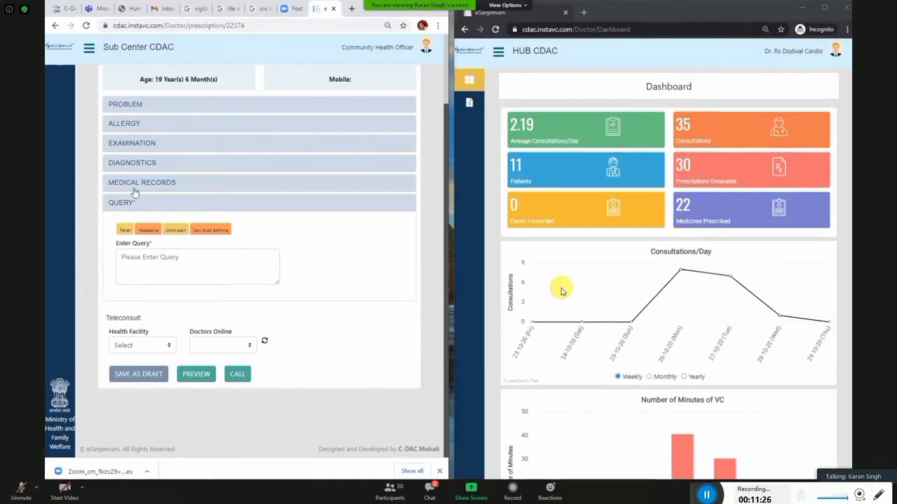
# Write the query 'please guide the treatment' for the hub doctor.
pyautogui.click(160, 259)
pyautogui.write('ple')
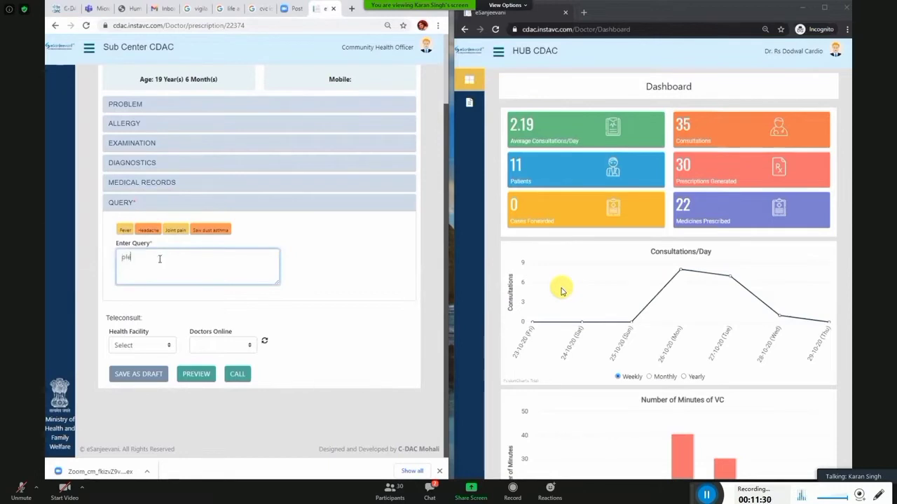
pyautogui.write('ase guid')
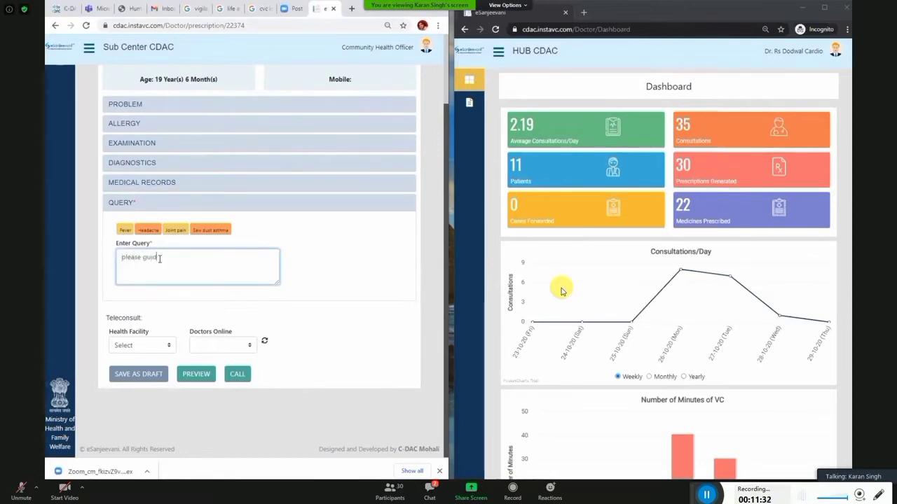
pyautogui.write('e the treatment')
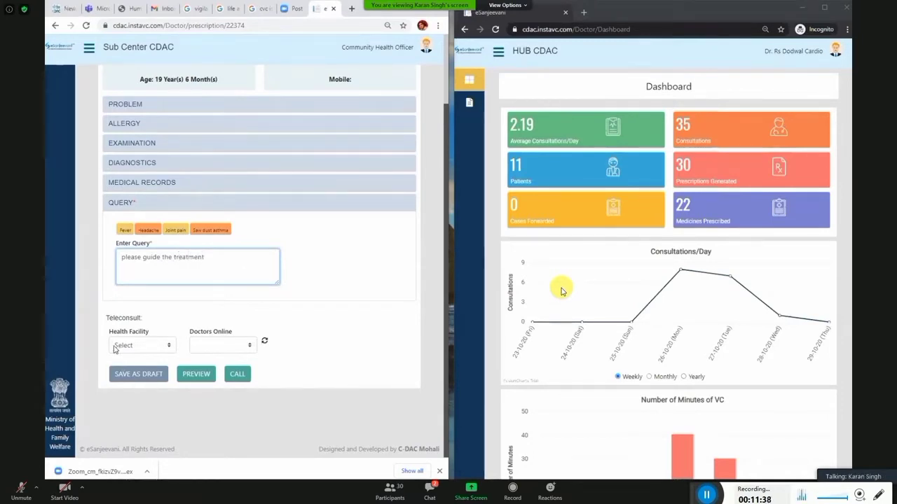
pyautogui.click(139, 346)
# Choose HUB CDAC as the teleconsult health facility and refresh the online doctors list.
pyautogui.click(143, 367)
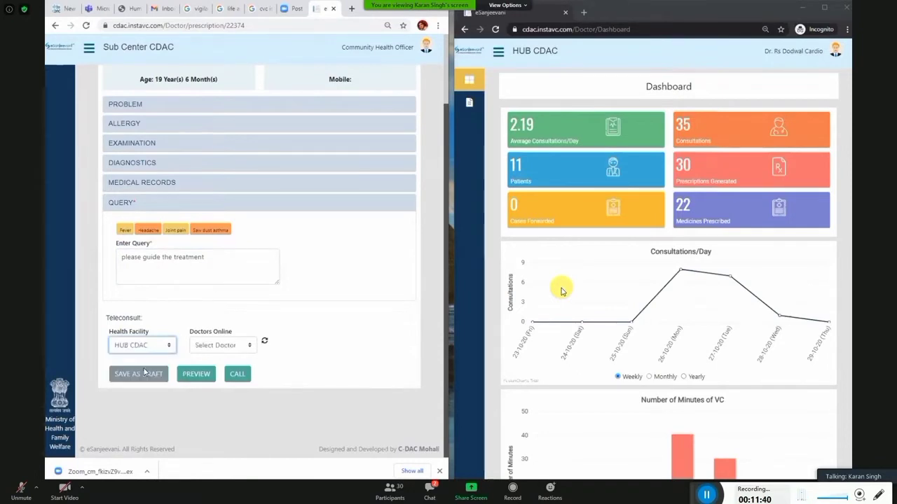
pyautogui.click(152, 350)
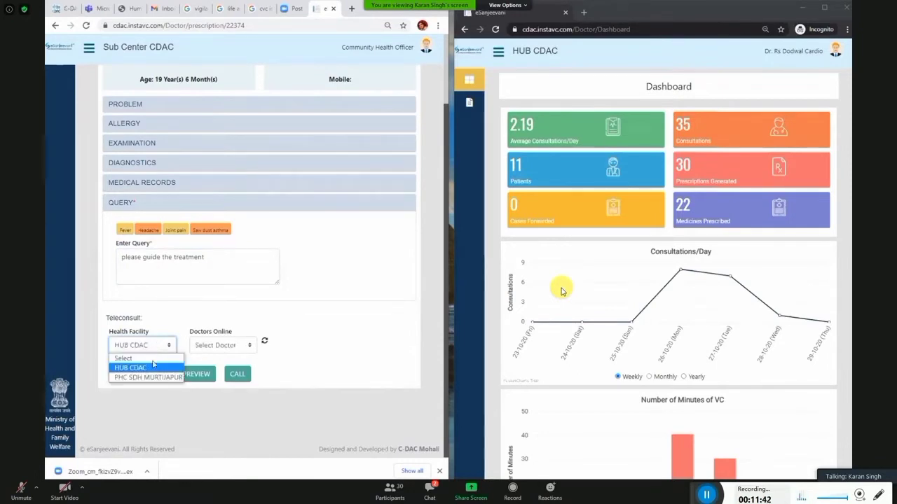
pyautogui.click(143, 368)
pyautogui.click(215, 345)
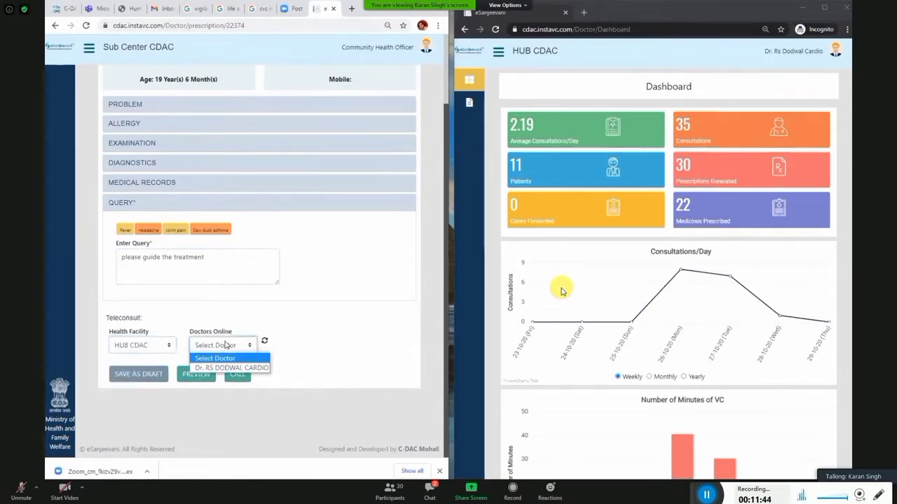
pyautogui.click(216, 345)
pyautogui.click(217, 345)
pyautogui.click(263, 341)
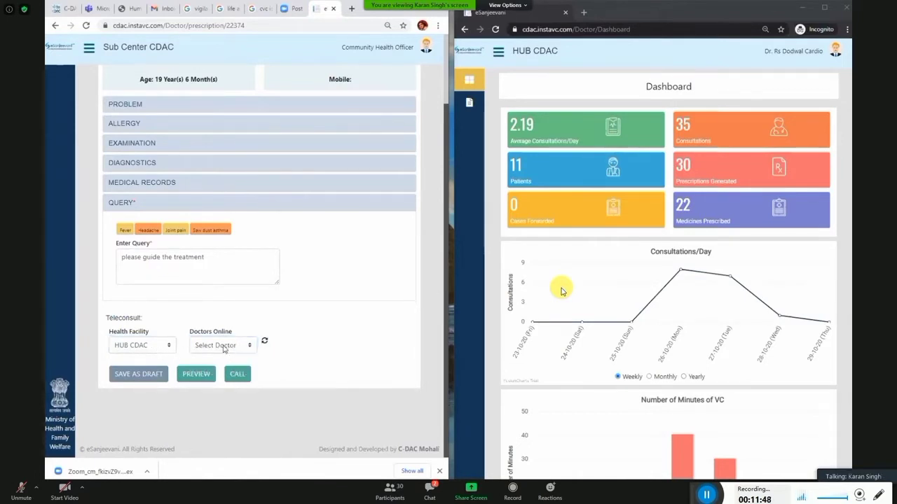
pyautogui.click(220, 345)
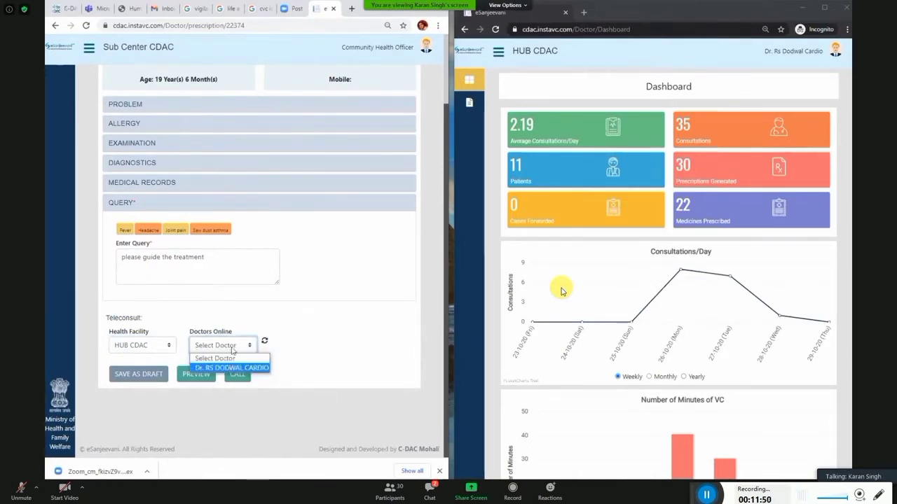
pyautogui.click(265, 342)
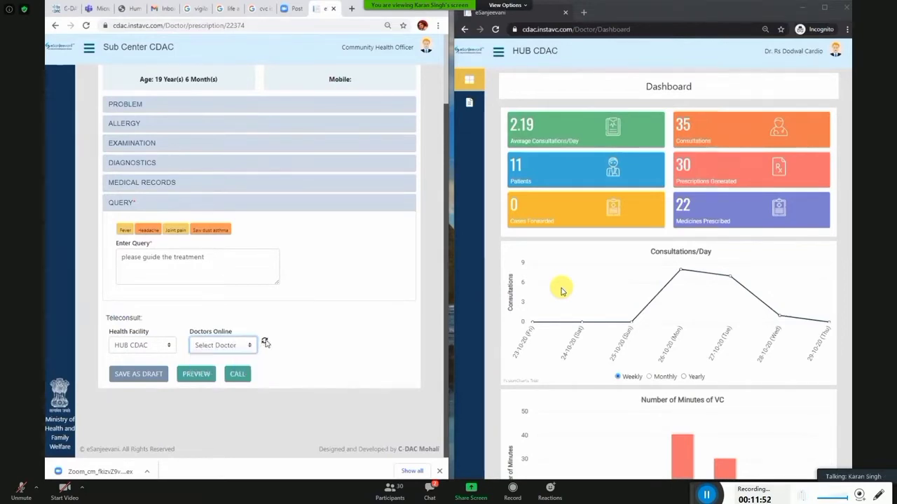
pyautogui.click(265, 343)
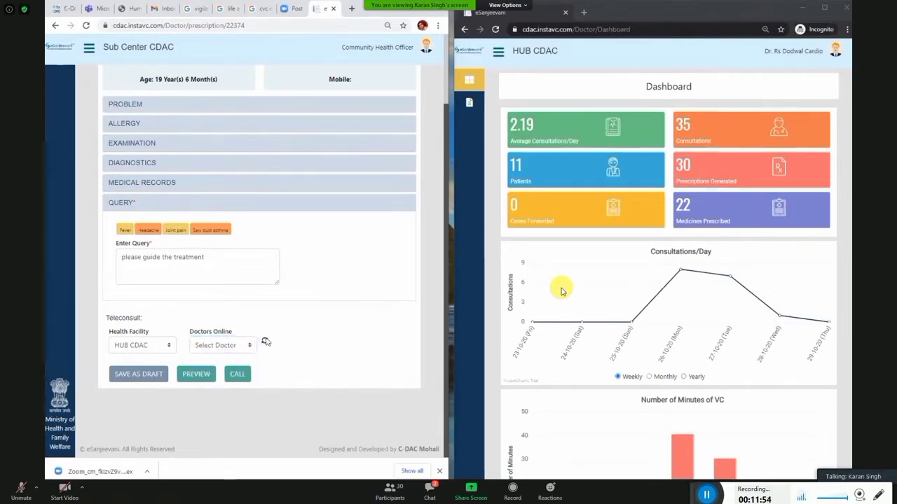
pyautogui.click(236, 346)
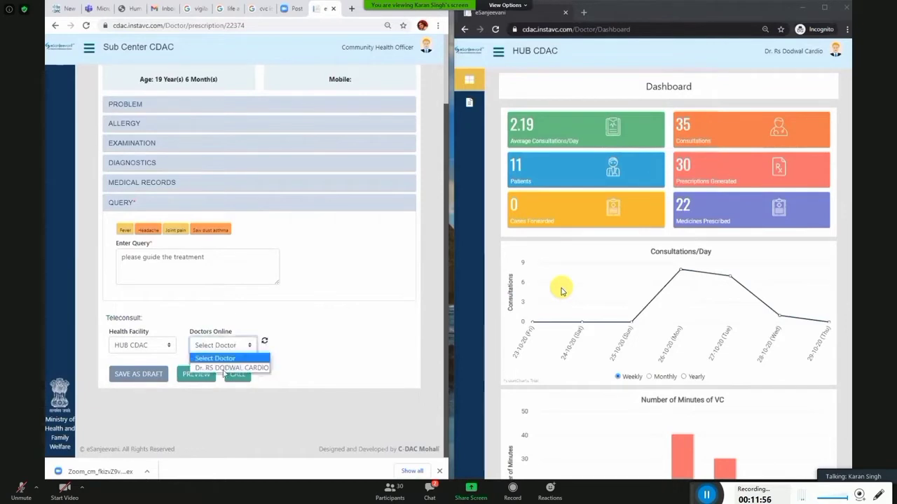
pyautogui.click(242, 368)
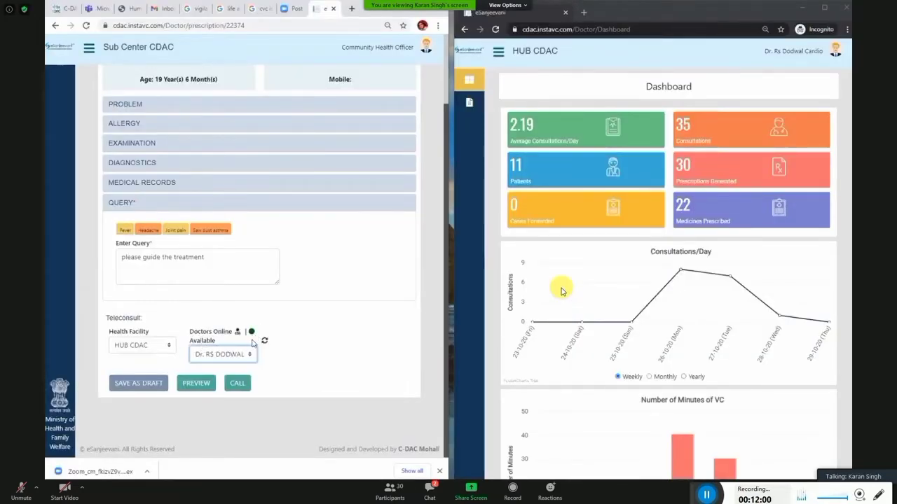
pyautogui.click(237, 356)
pyautogui.click(237, 356)
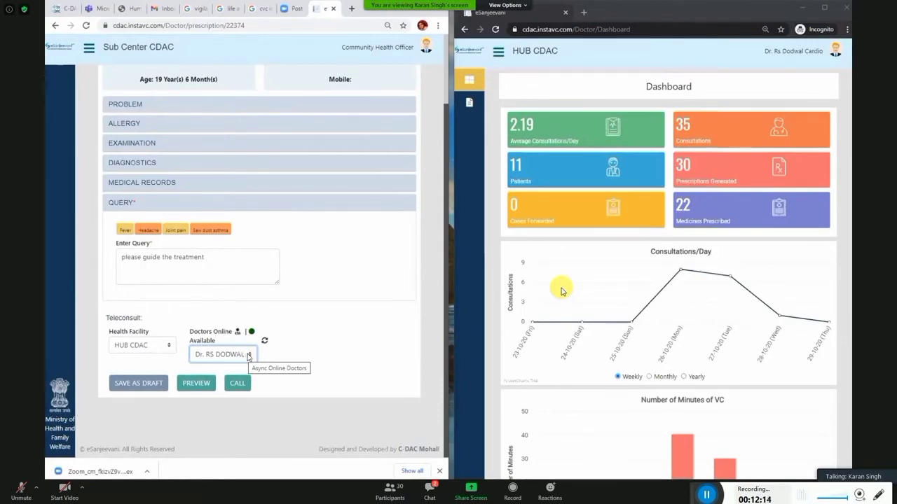
pyautogui.click(264, 341)
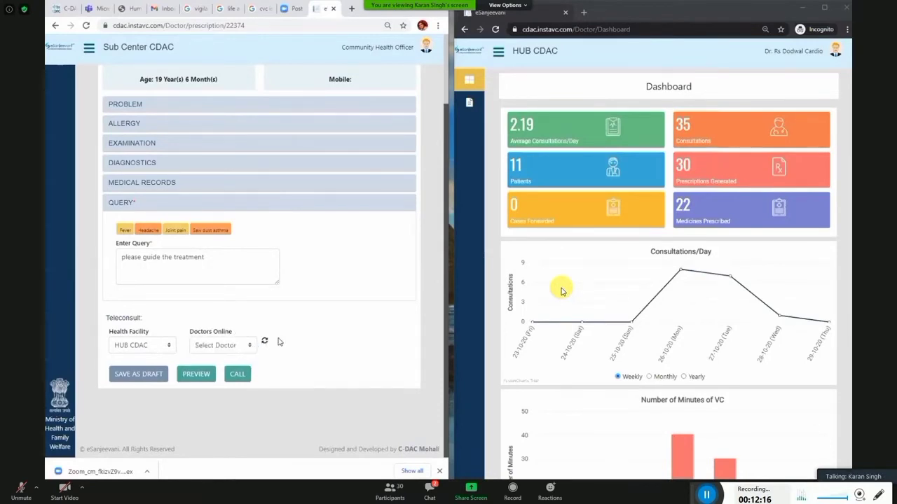
pyautogui.click(238, 346)
pyautogui.click(264, 342)
pyautogui.click(240, 346)
pyautogui.click(241, 368)
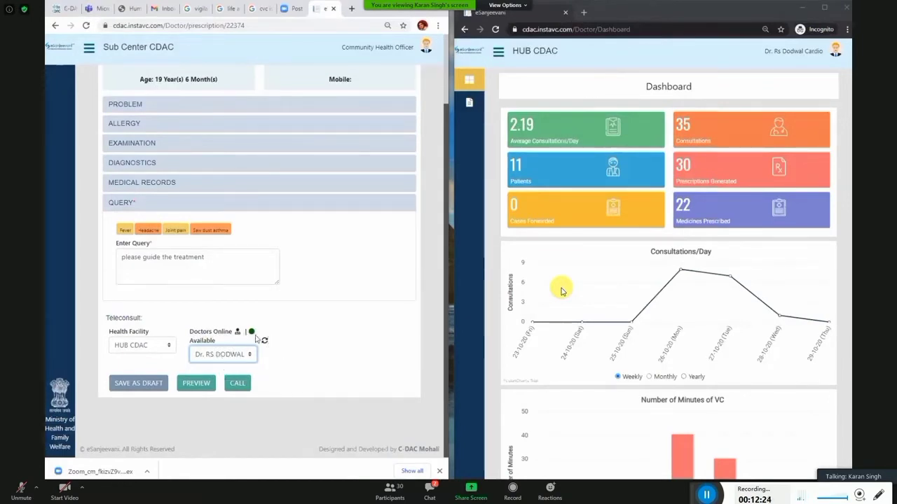
# Preview the referral, return to the form, and save it as a draft.
pyautogui.click(194, 386)
pyautogui.scroll(2, 257, 251)
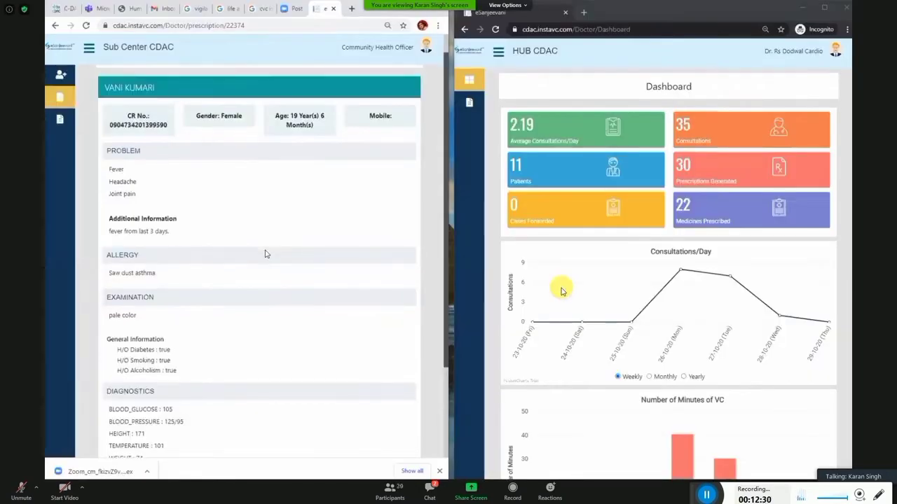
pyautogui.click(173, 349)
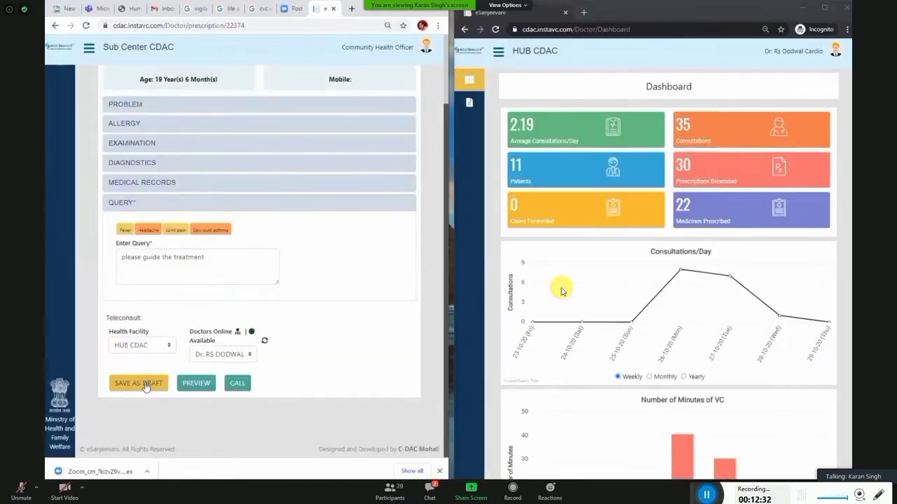
pyautogui.click(139, 385)
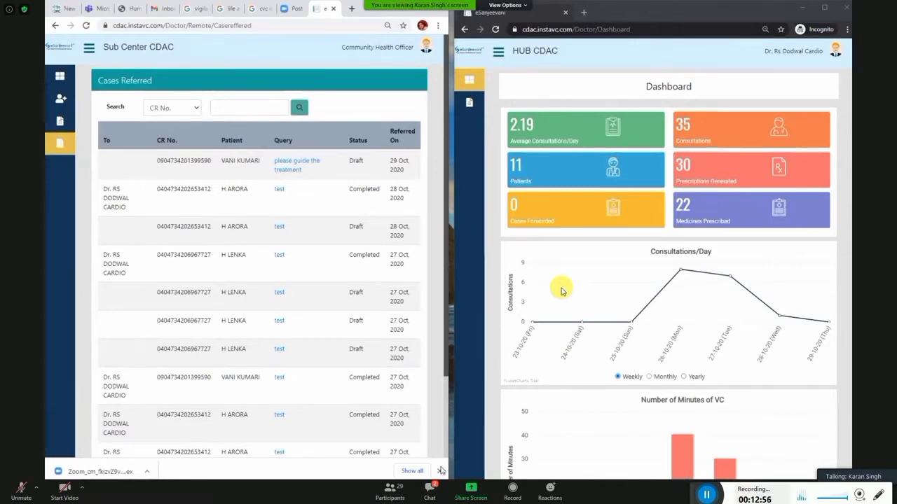
pyautogui.click(440, 471)
pyautogui.moveTo(249, 331)
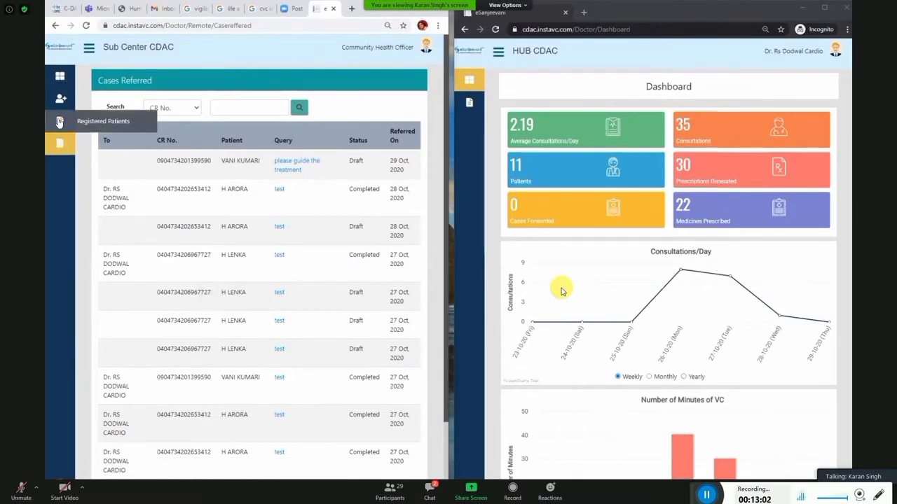
pyautogui.click(60, 101)
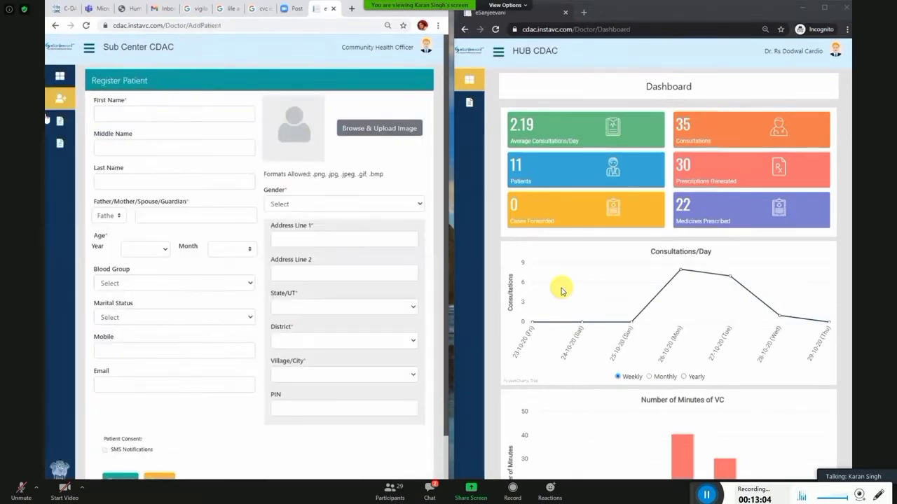
pyautogui.click(113, 126)
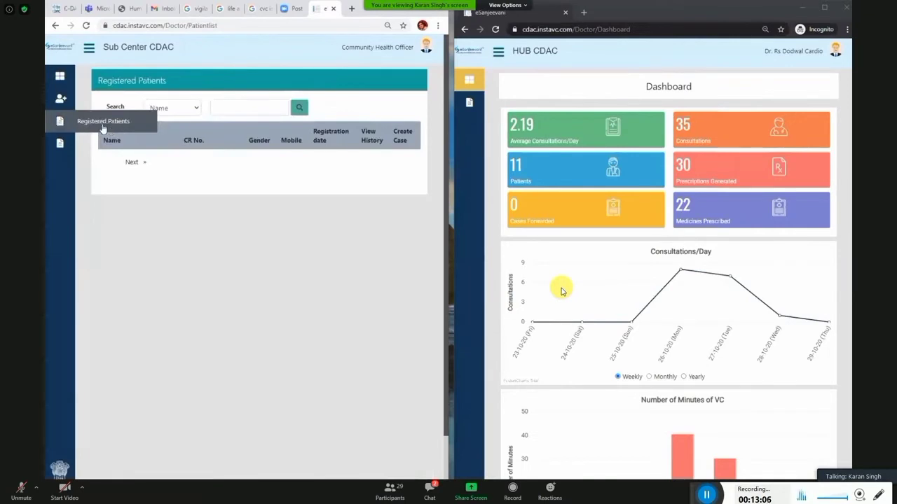
pyautogui.click(60, 145)
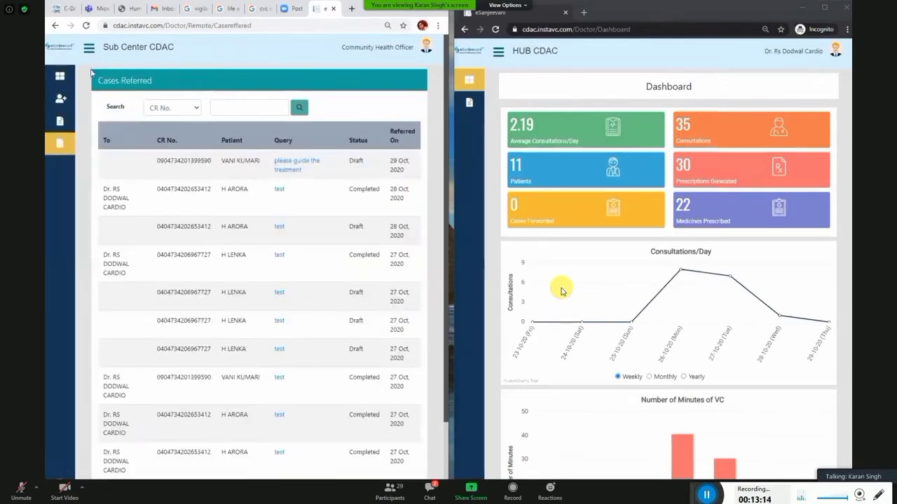
pyautogui.click(90, 50)
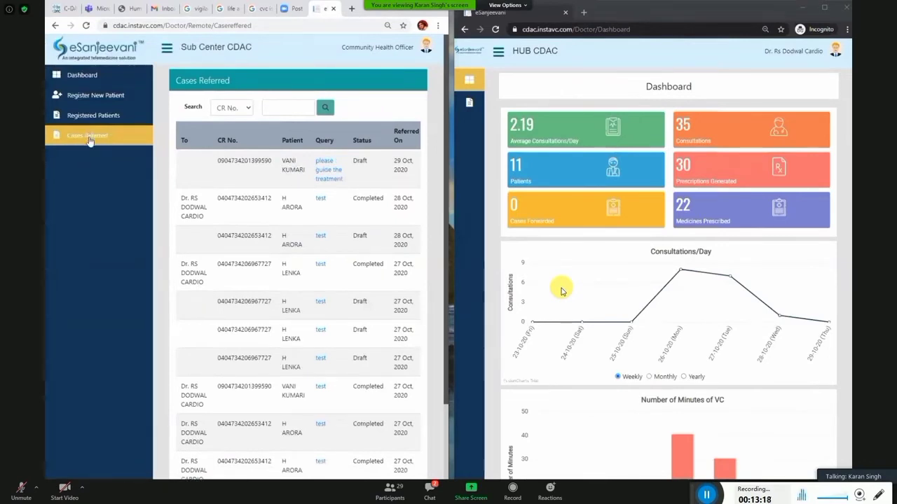
pyautogui.moveTo(372, 163); pyautogui.dragTo(353, 163)
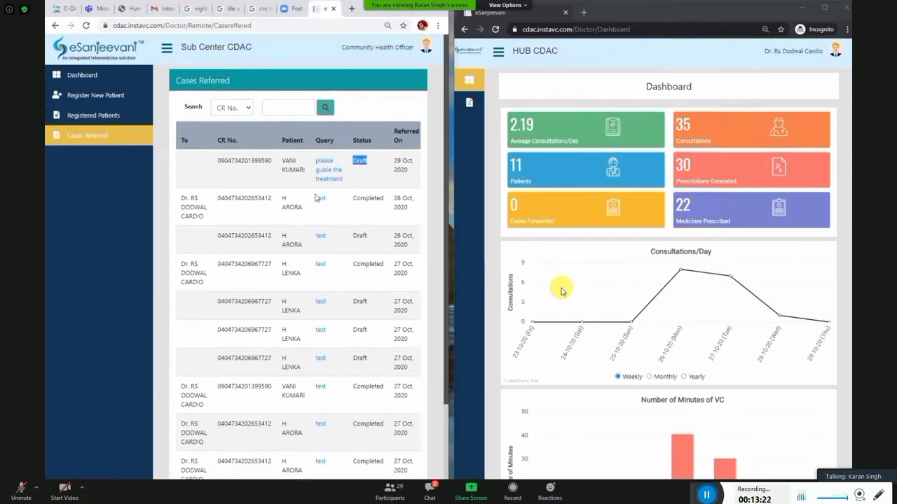
pyautogui.moveTo(303, 201)
pyautogui.click(169, 51)
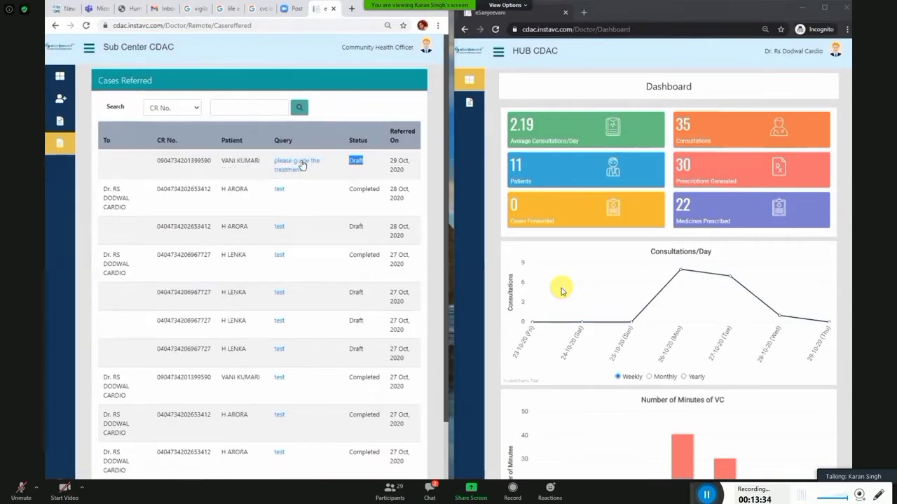
# Reopen the draft referral and review its Problem, Examination and Allergy sections.
pyautogui.click(301, 164)
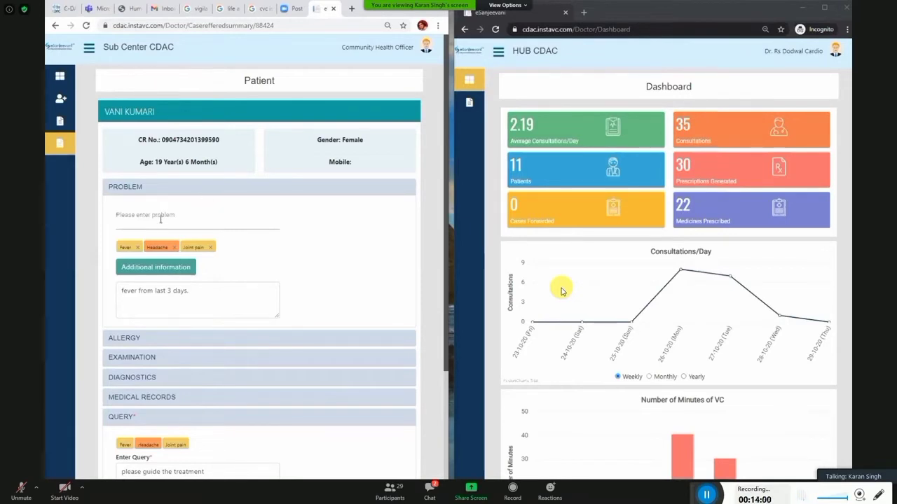
pyautogui.click(198, 207)
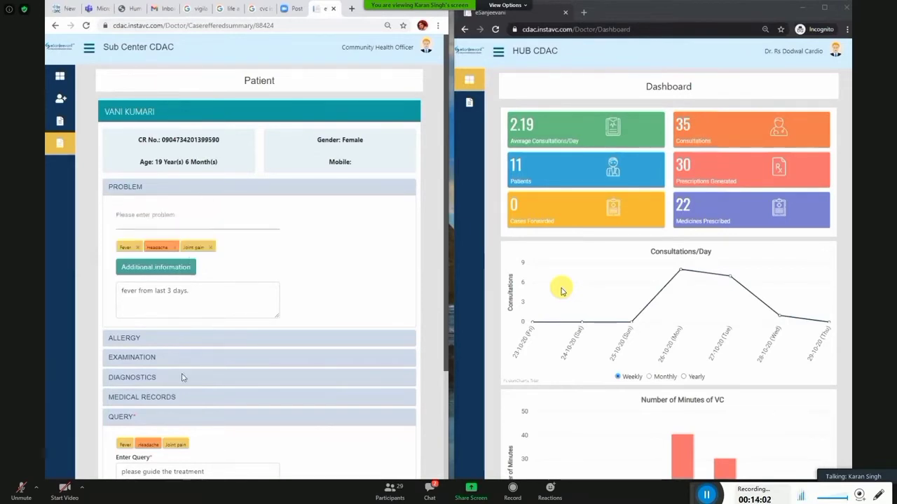
pyautogui.scroll(-3, 139, 353)
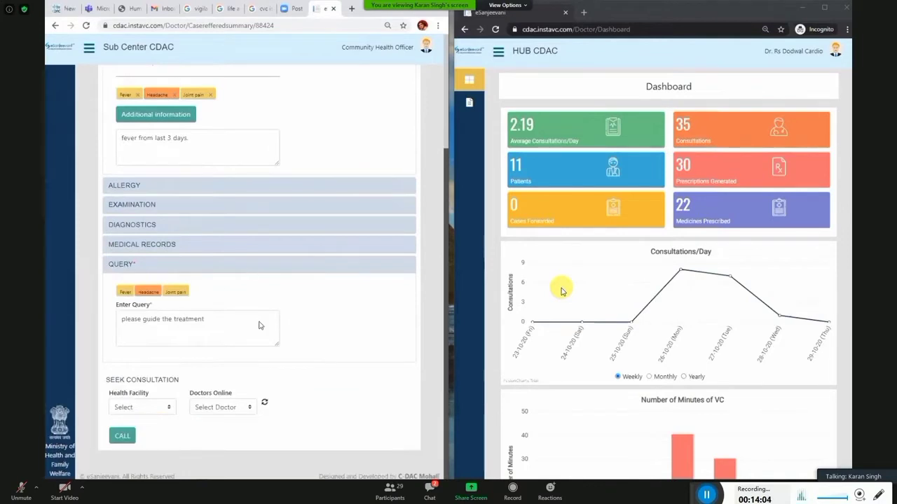
pyautogui.click(132, 206)
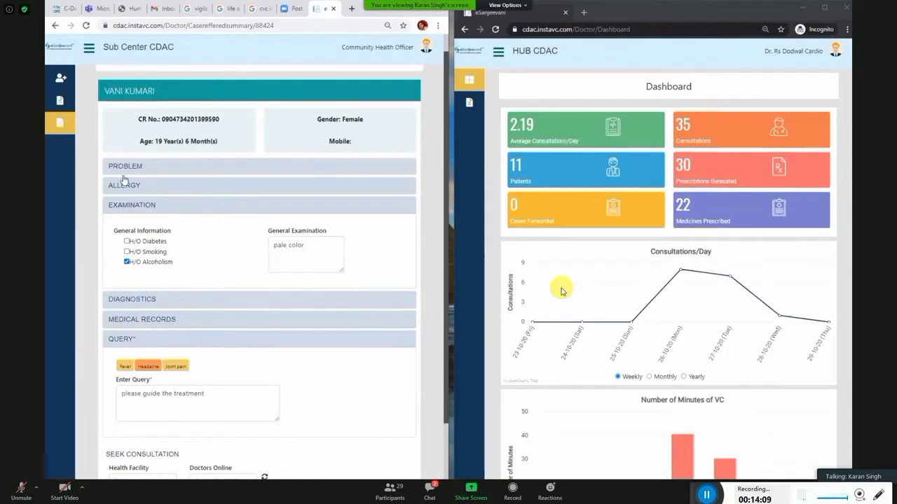
pyautogui.click(124, 184)
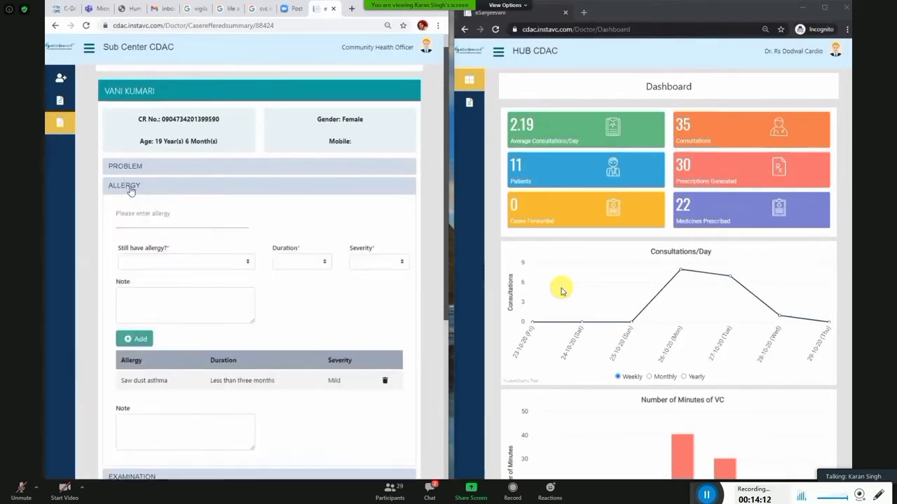
pyautogui.click(130, 186)
pyautogui.click(129, 170)
pyautogui.click(129, 171)
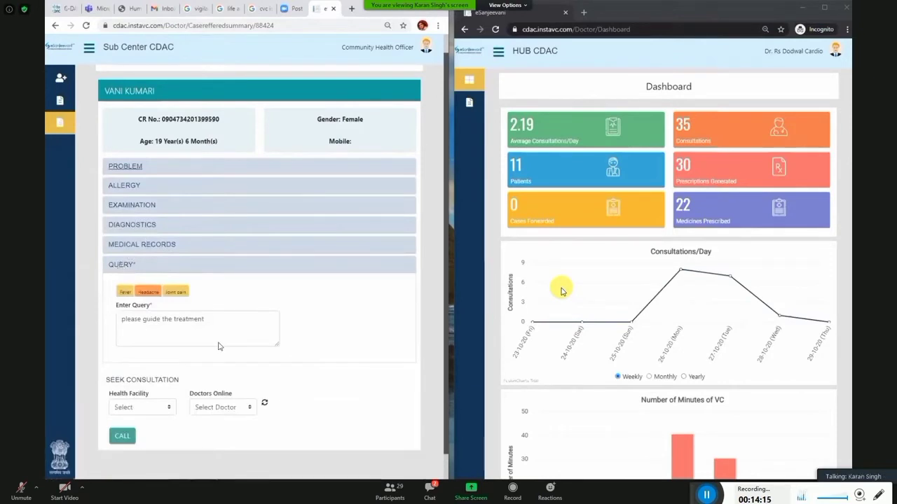
# Choose HUB CDAC and its available online doctor, then place the teleconsultation call.
pyautogui.click(159, 408)
pyautogui.click(171, 430)
pyautogui.click(229, 412)
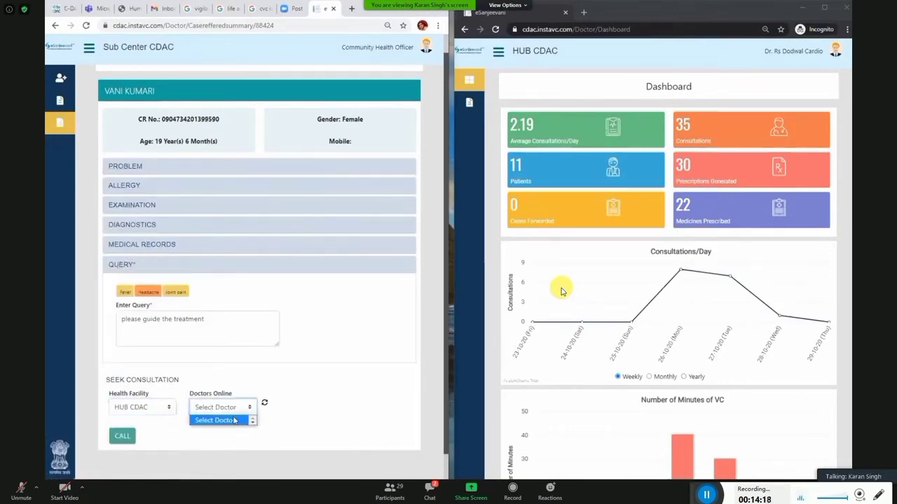
pyautogui.click(229, 412)
pyautogui.click(229, 412)
pyautogui.click(229, 430)
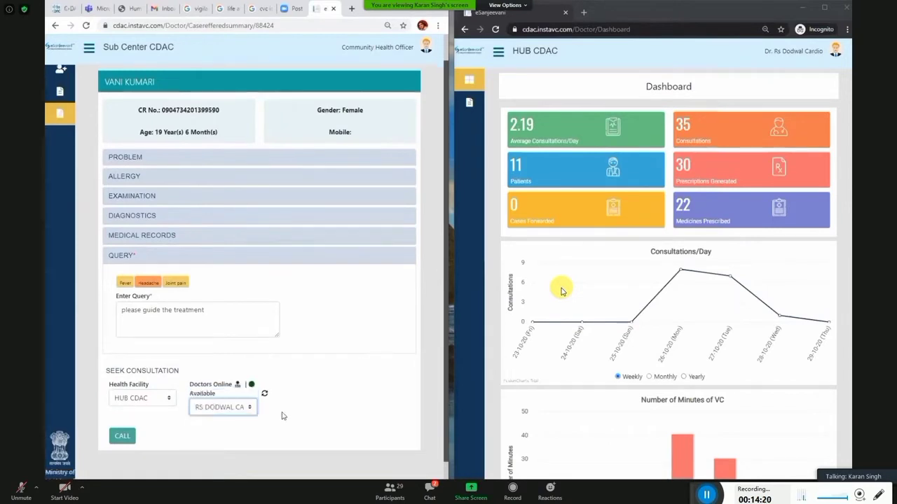
pyautogui.click(126, 437)
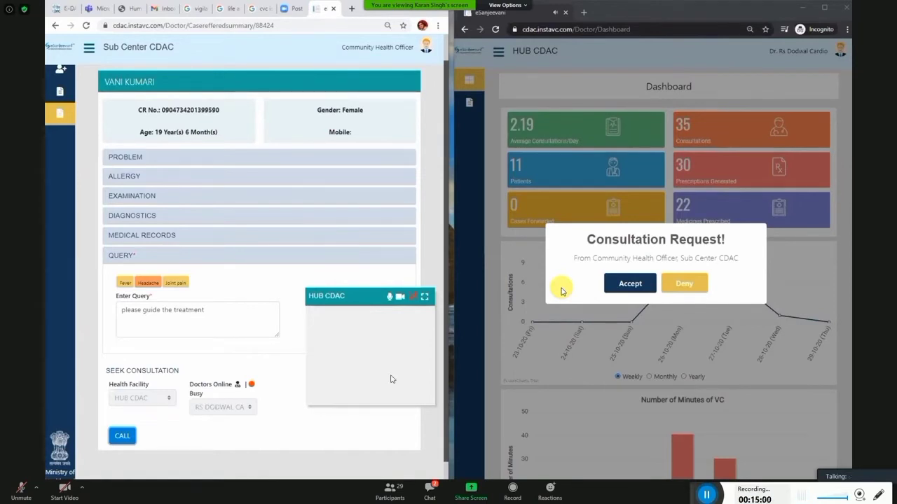
# Accept the Sub Center CDAC consultation request on the hub doctor's dashboard.
pyautogui.click(637, 284)
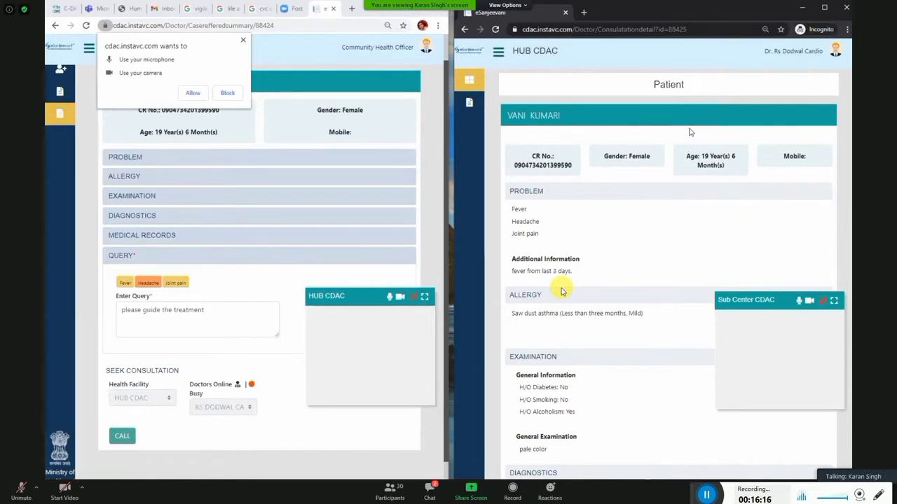
# Allow camera and microphone in both sub center and hub windows, muting the hub microphone.
pyautogui.click(193, 93)
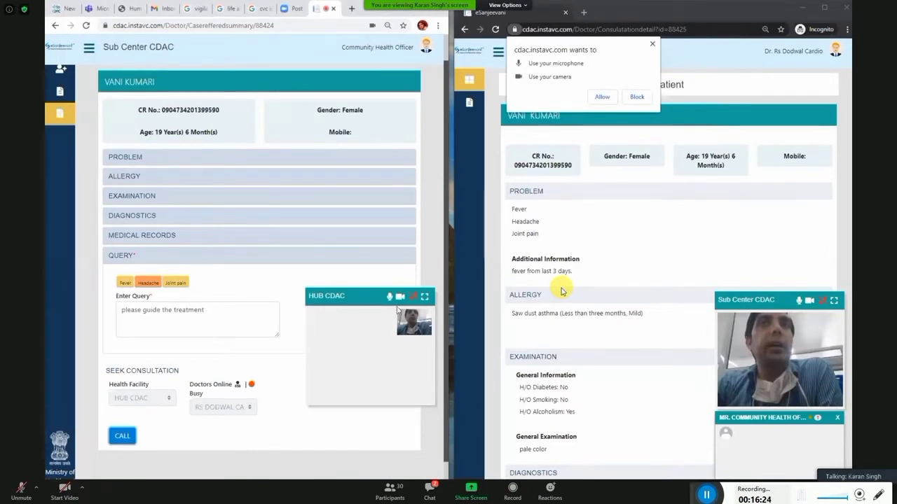
pyautogui.click(799, 301)
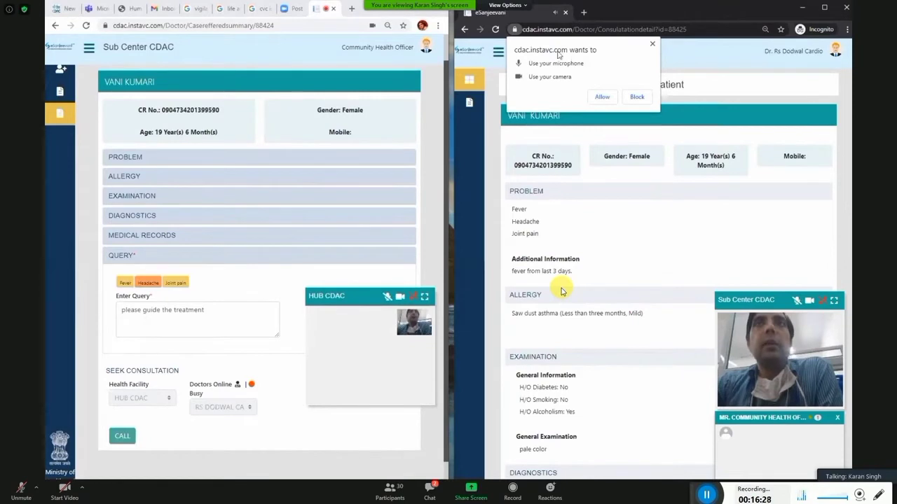
pyautogui.click(602, 98)
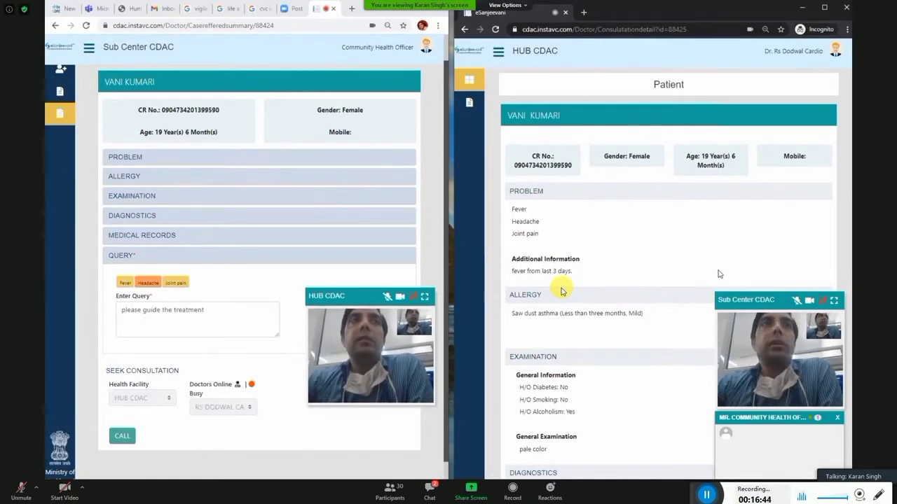
pyautogui.scroll(-3, 560, 290)
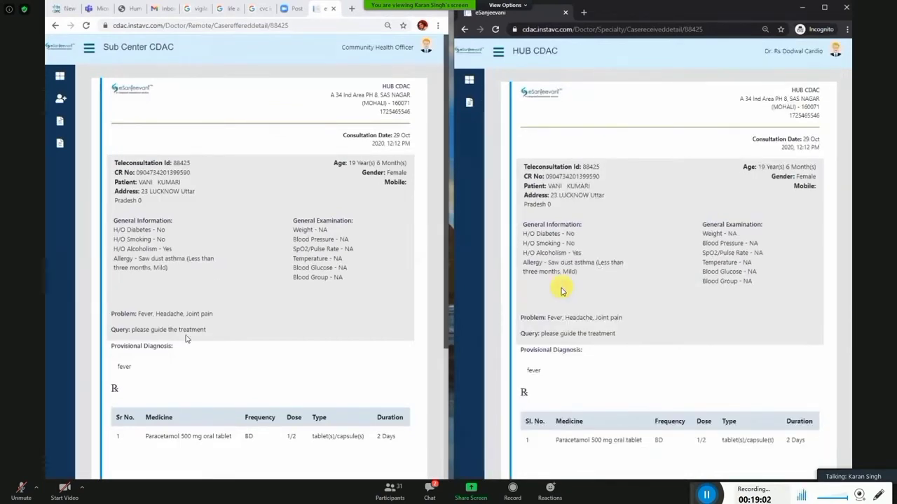
# Expand the navigation sidebars in both prescription windows and return the hub report to the top.
pyautogui.scroll(-2, 562, 291)
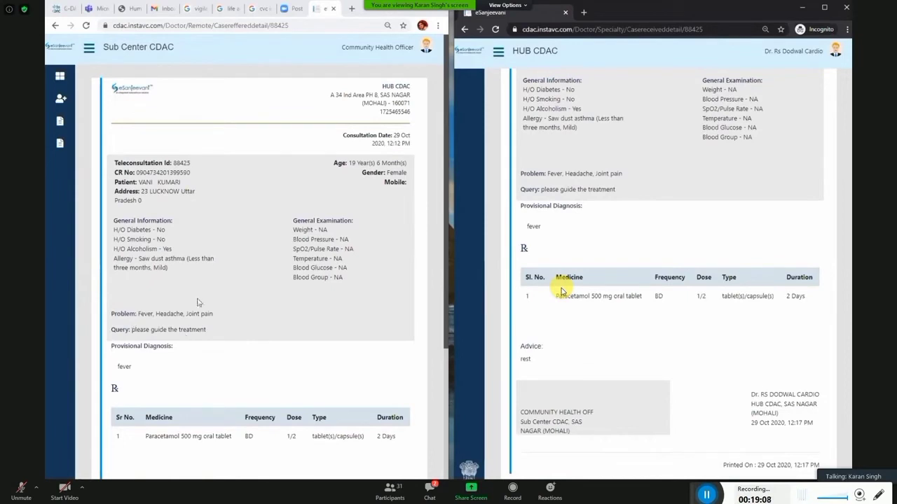
pyautogui.scroll(-2, 210, 305)
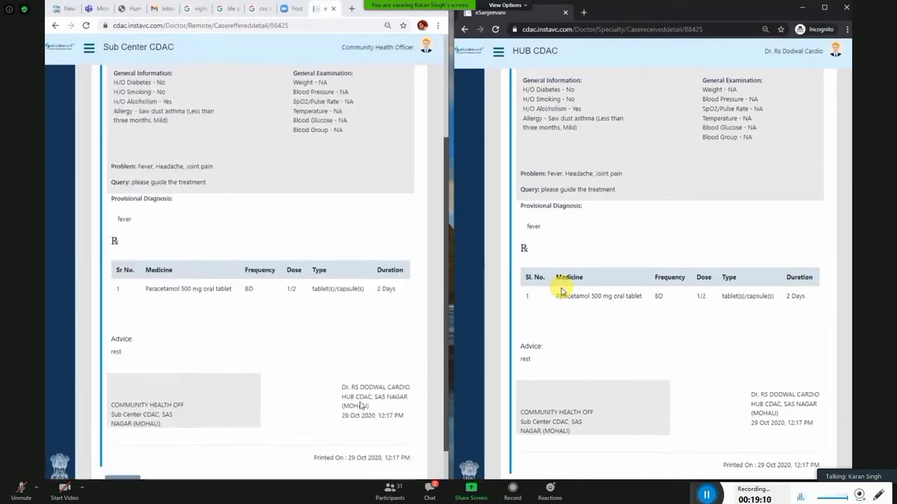
pyautogui.scroll(2, 360, 406)
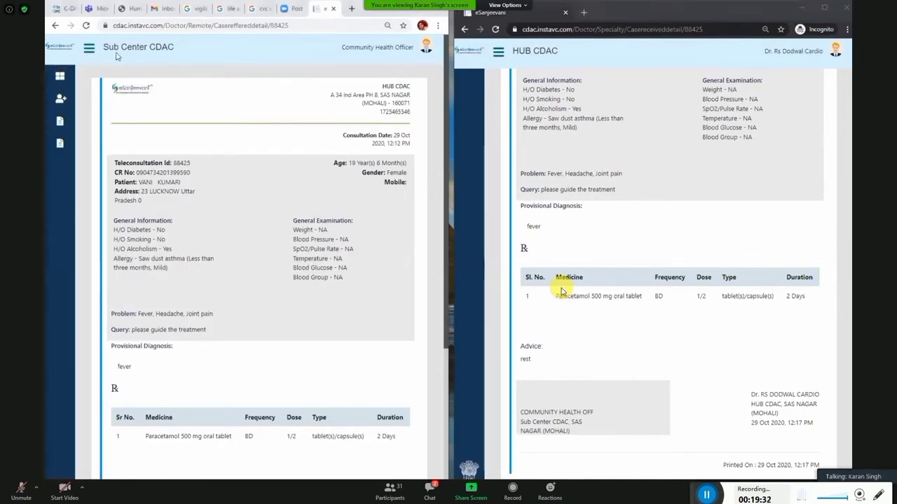
pyautogui.click(89, 52)
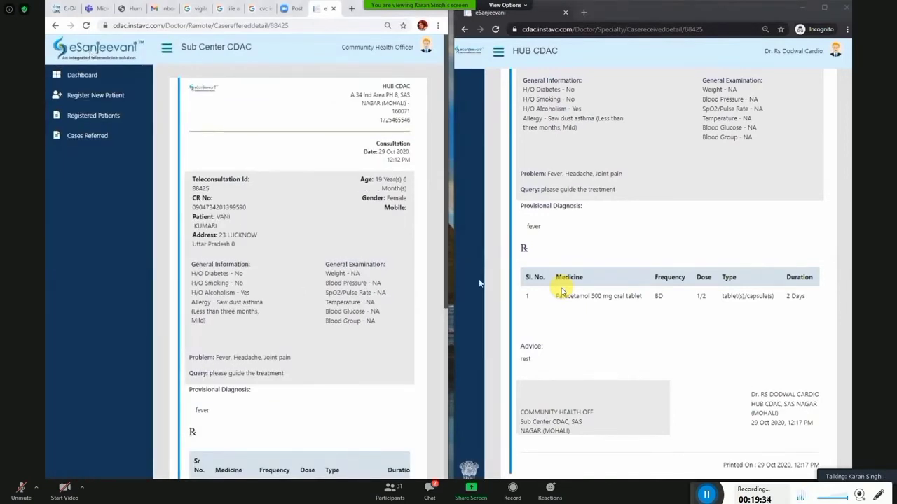
pyautogui.click(498, 55)
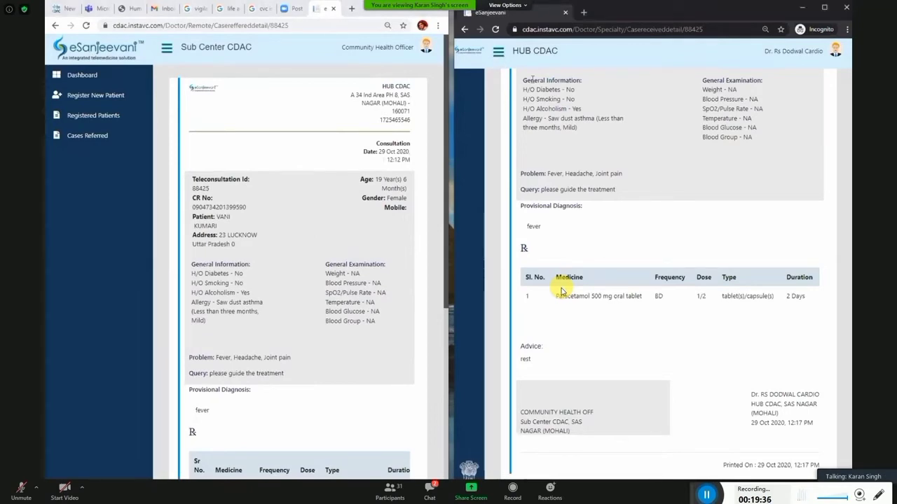
pyautogui.click(500, 54)
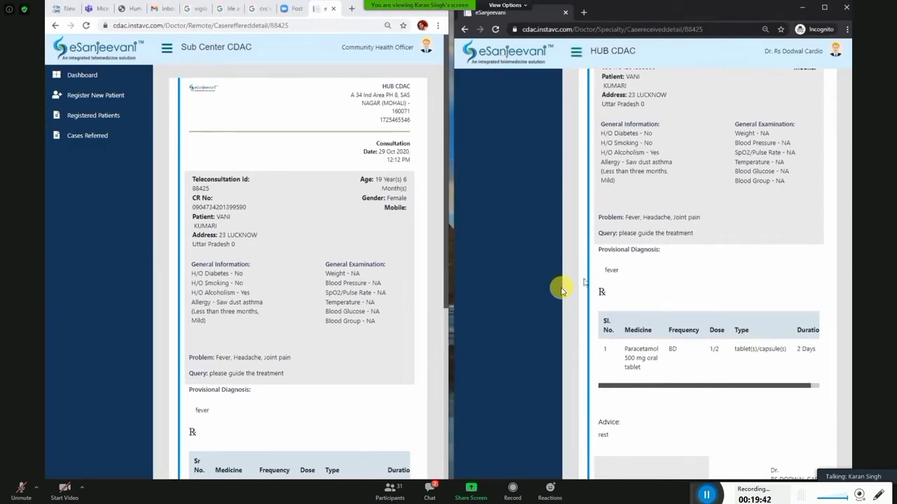
pyautogui.scroll(2, 592, 242)
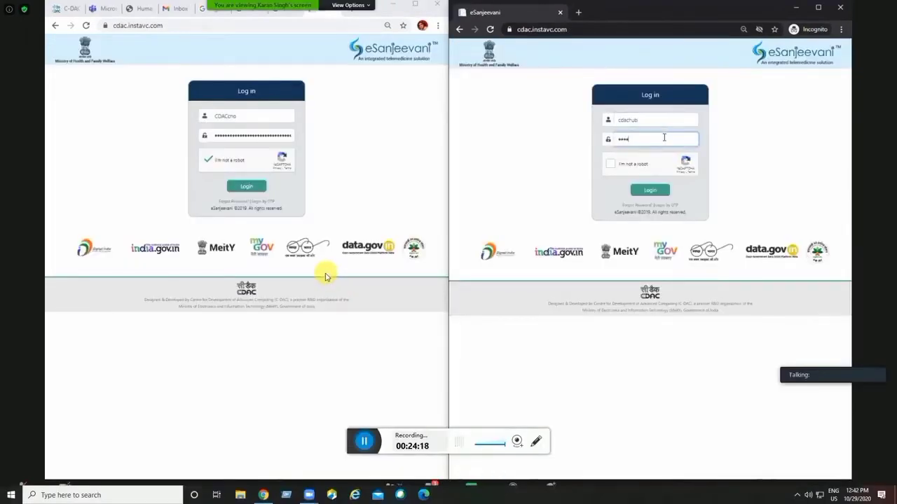
# Enter the hub password, pass the bus image reCAPTCHA, and log in.
pyautogui.write('••')
pyautogui.click(611, 165)
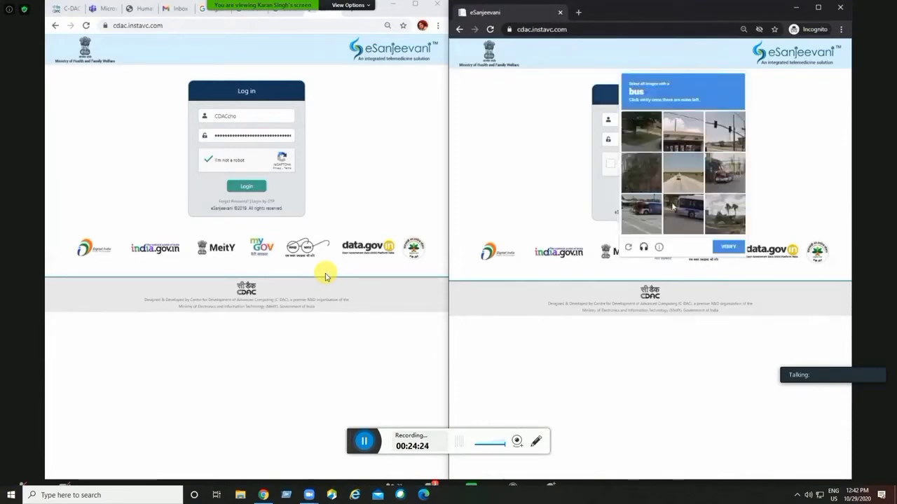
pyautogui.click(674, 206)
pyautogui.click(641, 213)
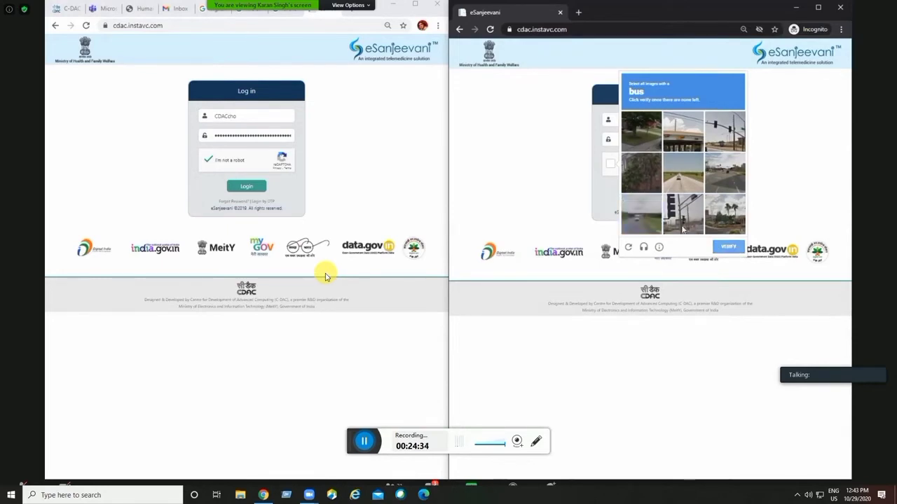
pyautogui.click(729, 246)
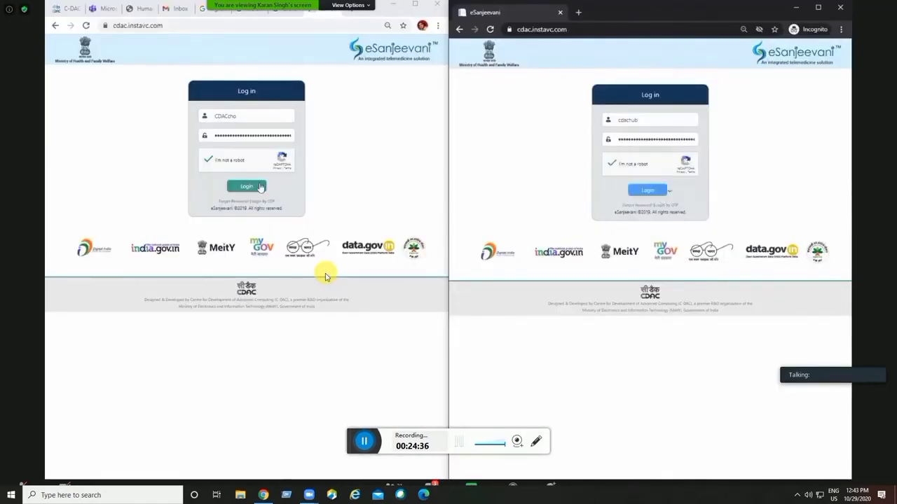
pyautogui.click(260, 187)
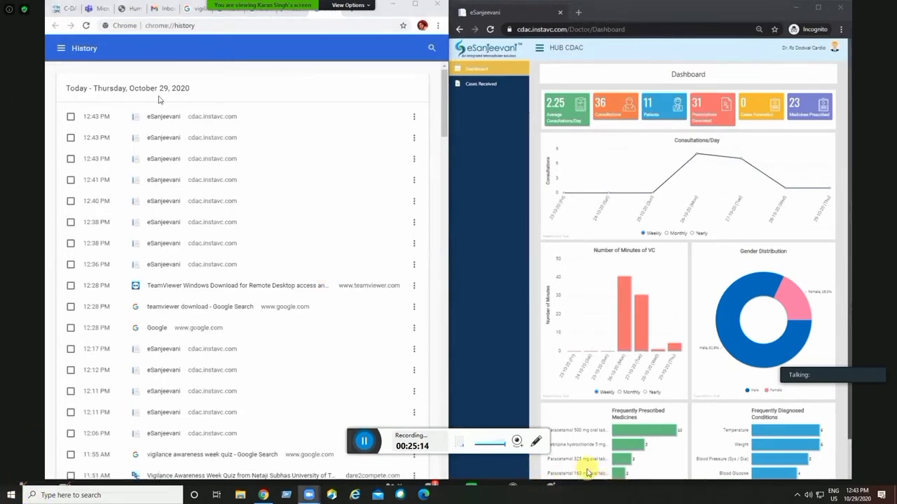
pyautogui.doubleClick(512, 326)
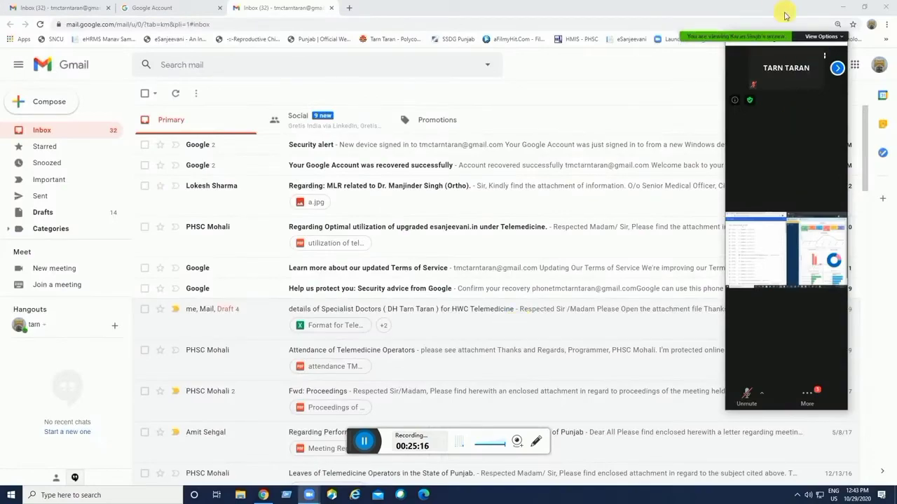
pyautogui.click(842, 6)
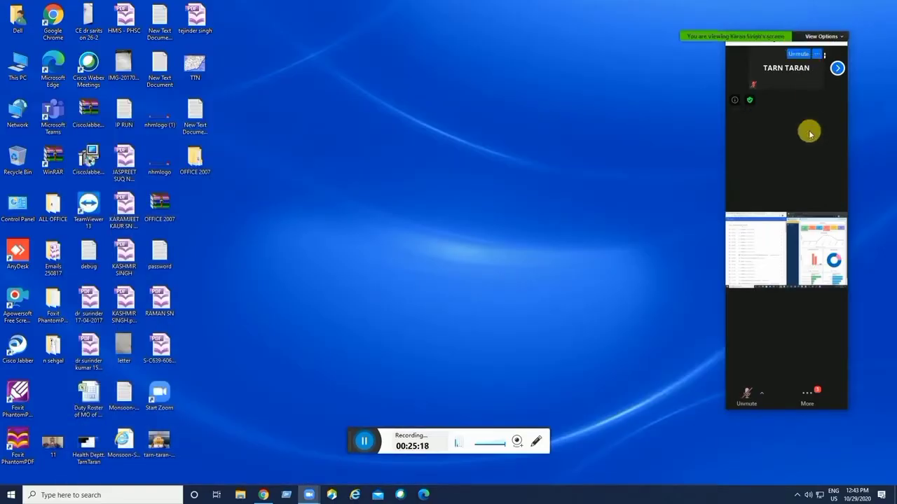
pyautogui.doubleClick(809, 133)
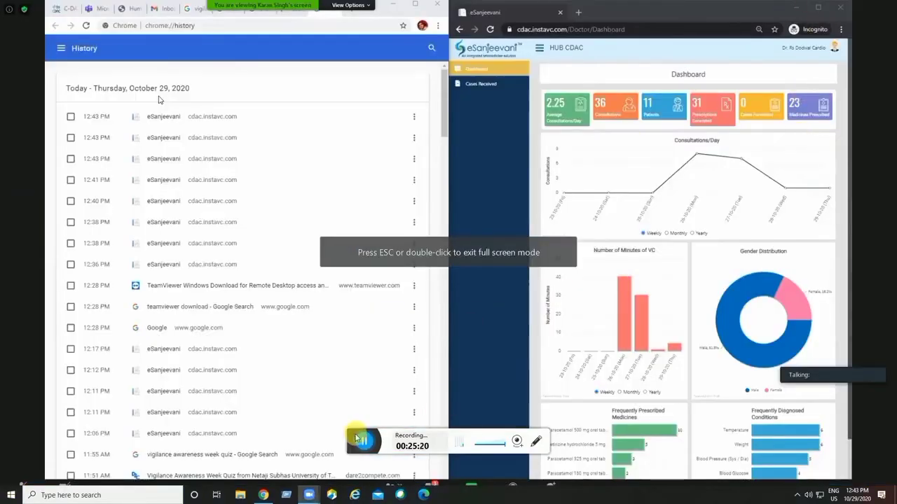
pyautogui.moveTo(348, 432); pyautogui.dragTo(710, 454)
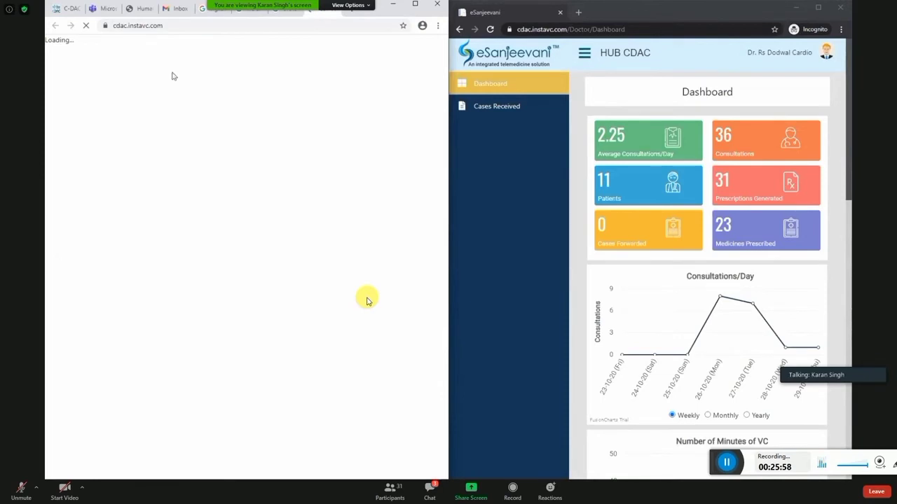
# Fill in the sub-centre login username and password.
pyautogui.click(186, 25)
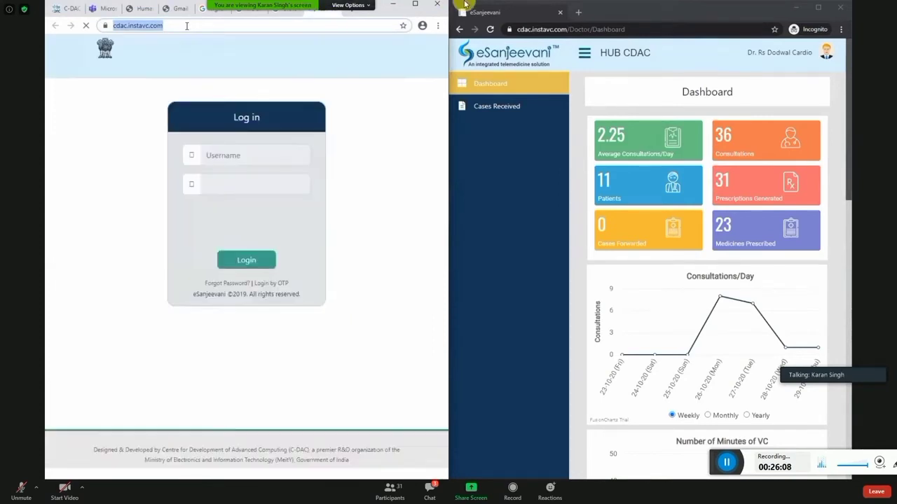
pyautogui.click(247, 158)
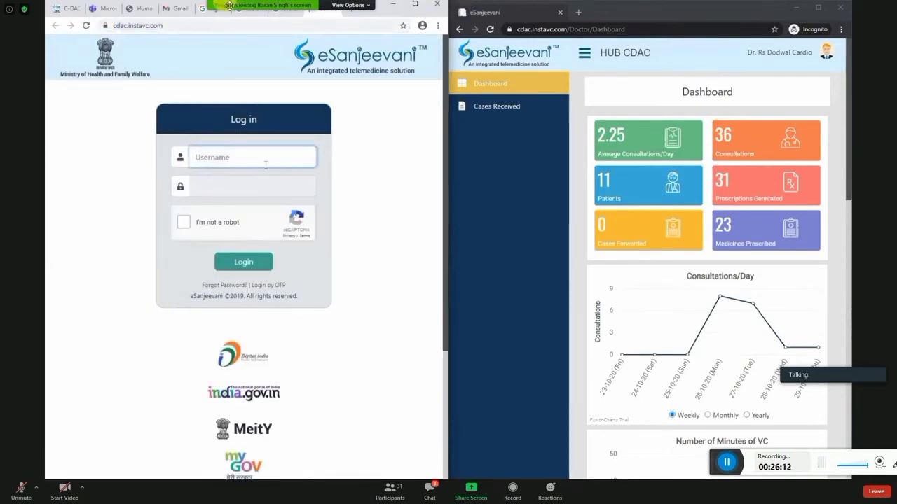
pyautogui.write('cdac')
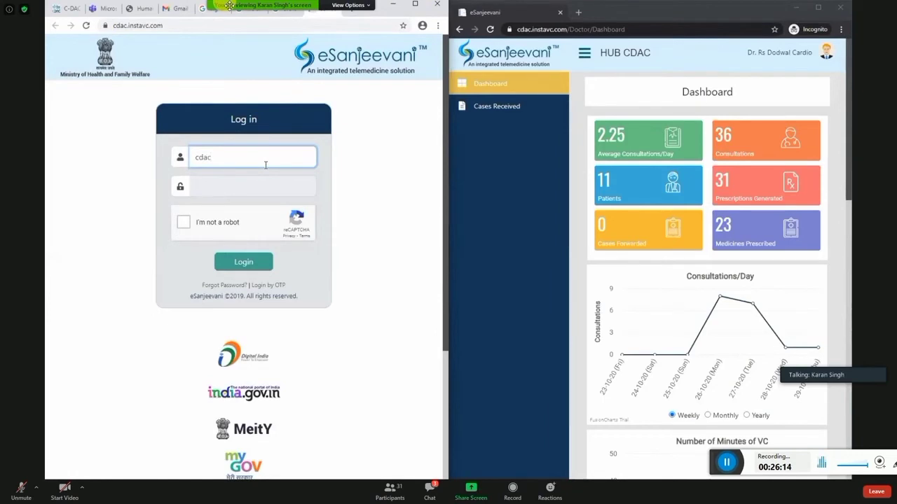
pyautogui.write('cho')
pyautogui.press('Tab')
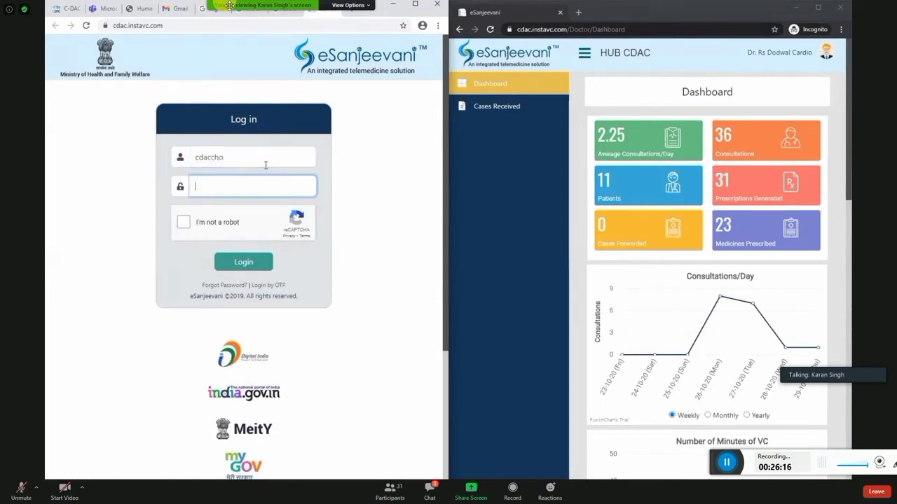
pyautogui.write('••••••')
# Pass the four-tile crosswalk reCAPTCHA, log in, and return to the eSanjeevani page.
pyautogui.click(183, 226)
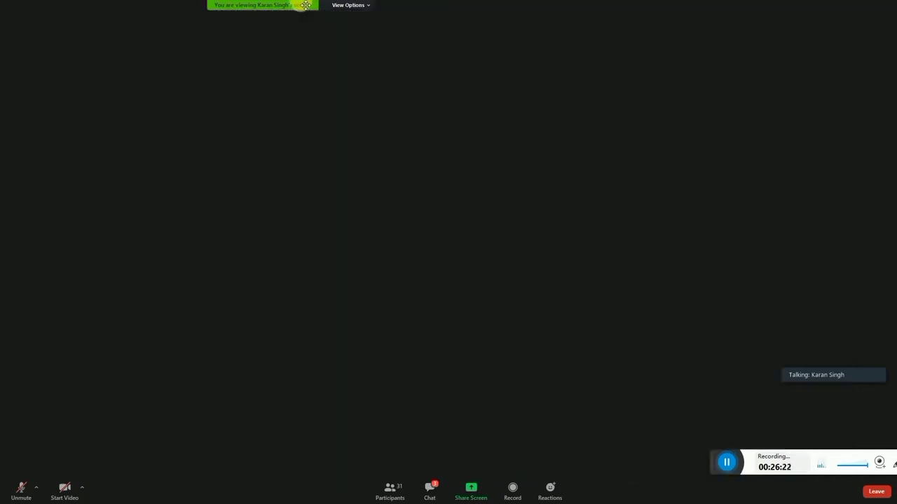
pyautogui.click(212, 227)
pyautogui.click(284, 229)
pyautogui.click(324, 228)
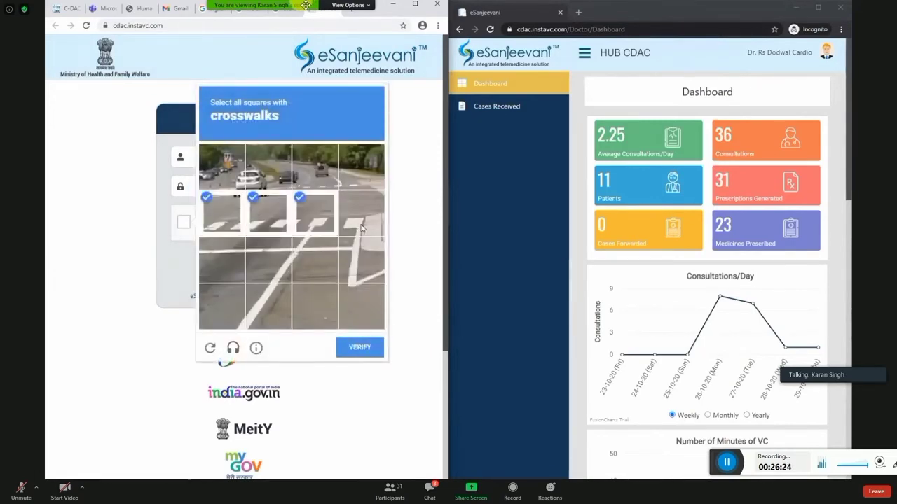
pyautogui.click(362, 229)
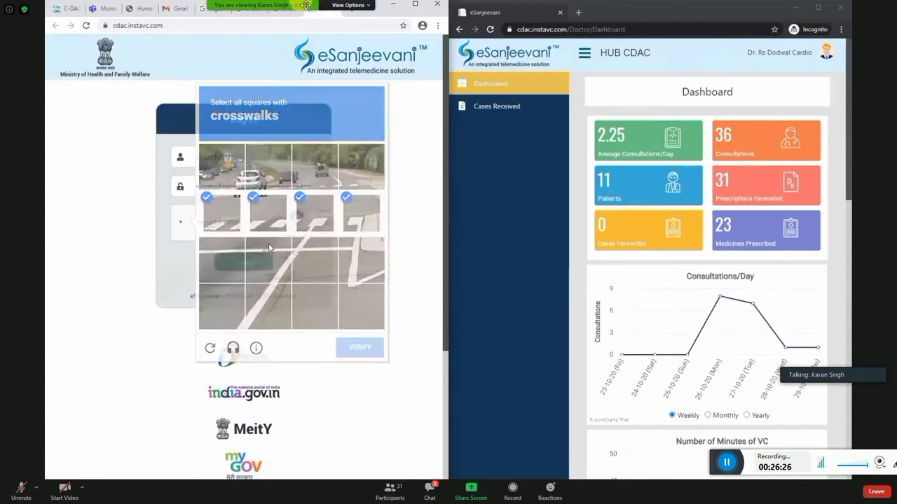
pyautogui.click(253, 264)
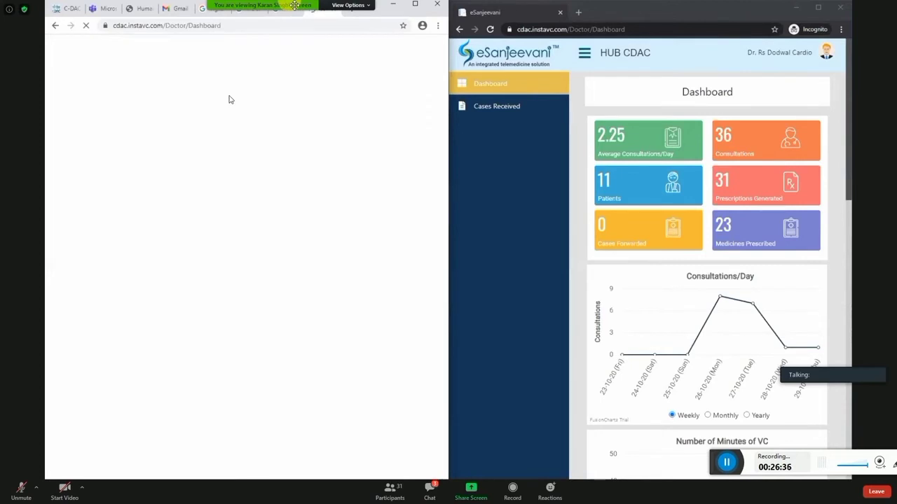
pyautogui.click(298, 14)
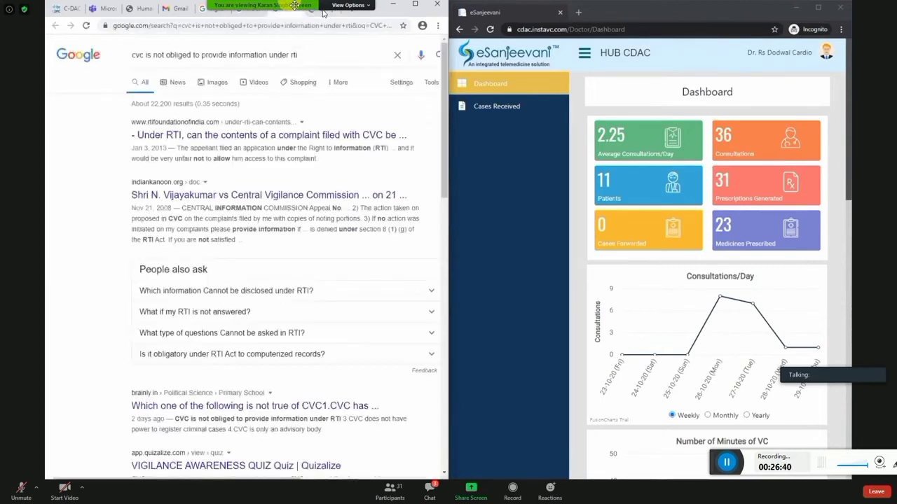
pyautogui.click(326, 14)
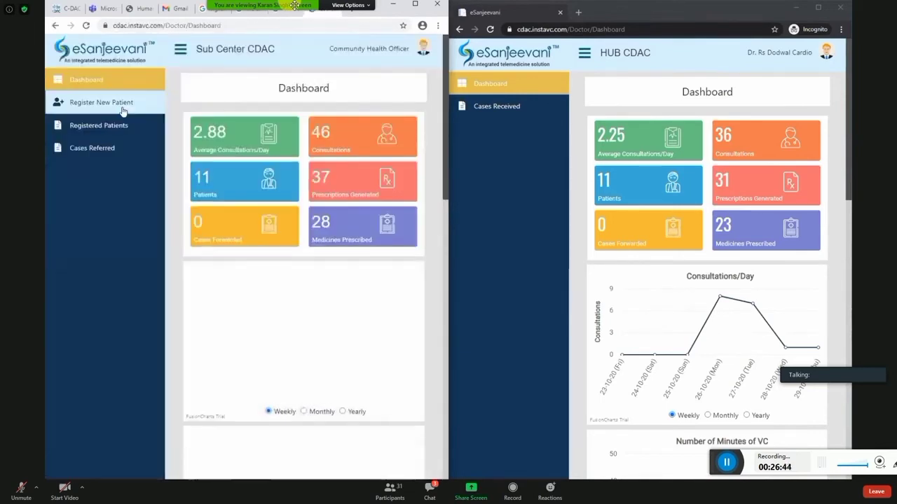
# Open the new patient form, zoom out, and enter the patient's first, last and guardian names.
pyautogui.click(119, 106)
pyautogui.click(192, 81)
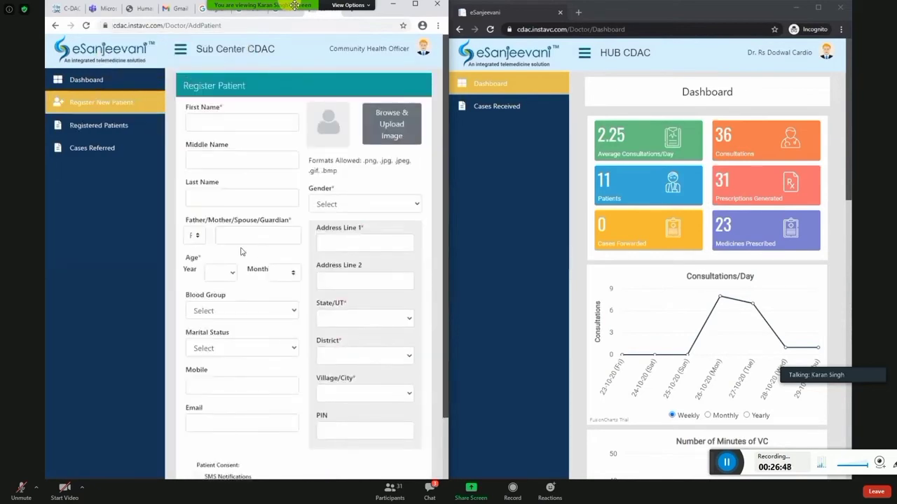
pyautogui.scroll(-2, 241, 252)
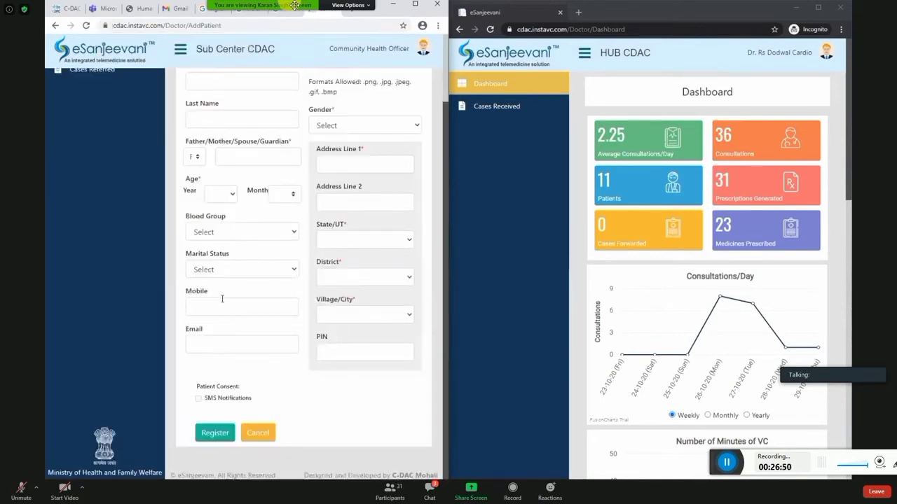
pyautogui.scroll(2, 222, 300)
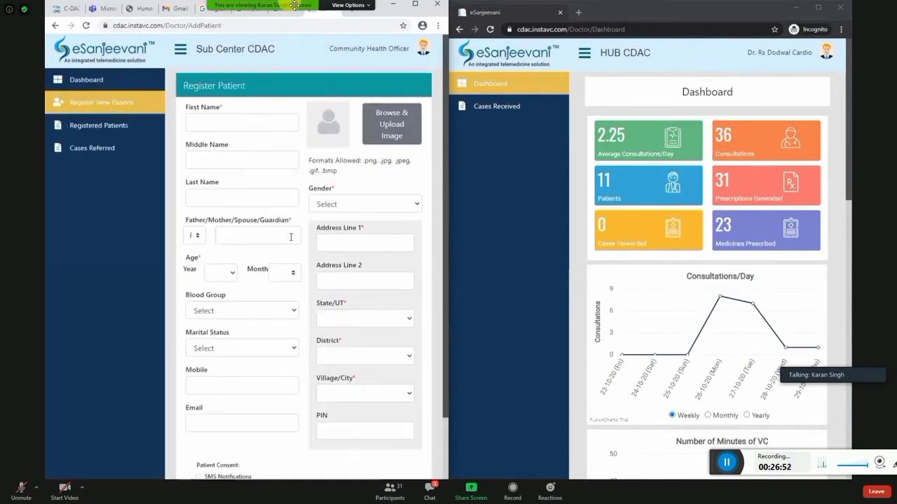
pyautogui.hotkey('ctrl', '-')
pyautogui.hotkey('ctrl', '-')
pyautogui.hotkey('ctrl', '-')
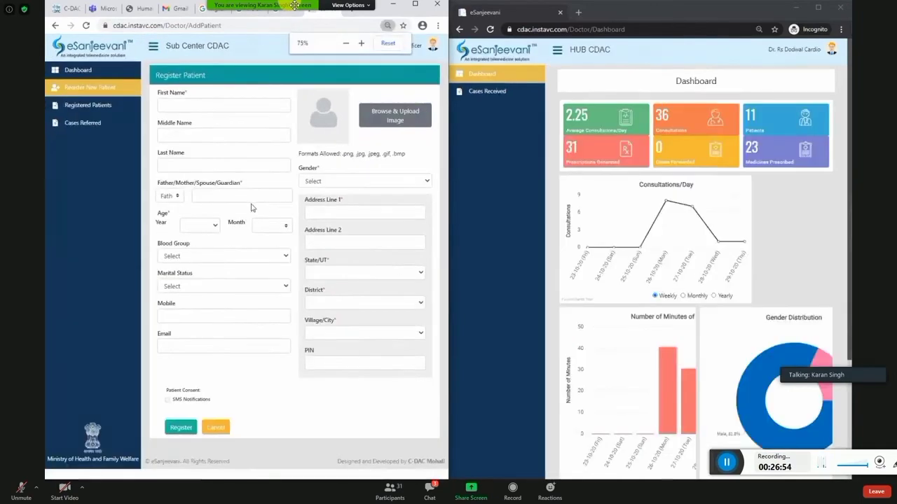
pyautogui.click(168, 99)
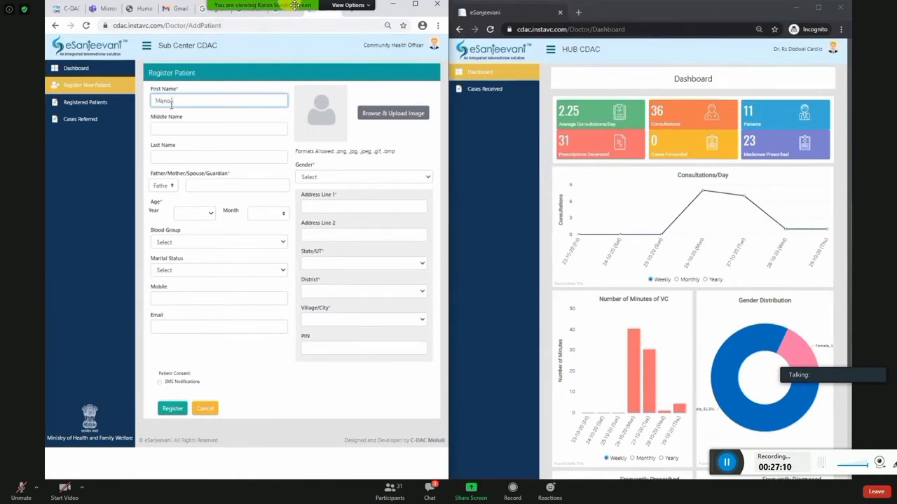
pyautogui.press('Tab')
pyautogui.press('Tab')
pyautogui.write('K')
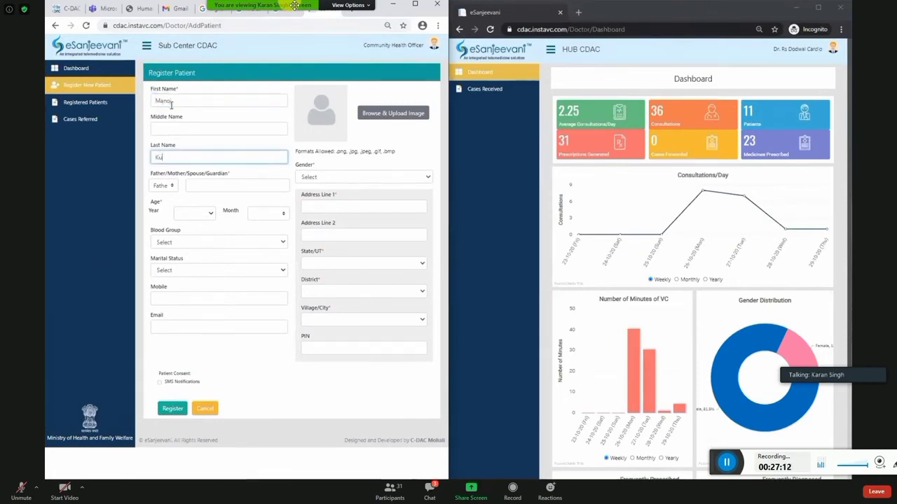
pyautogui.write('umar')
pyautogui.press('Tab')
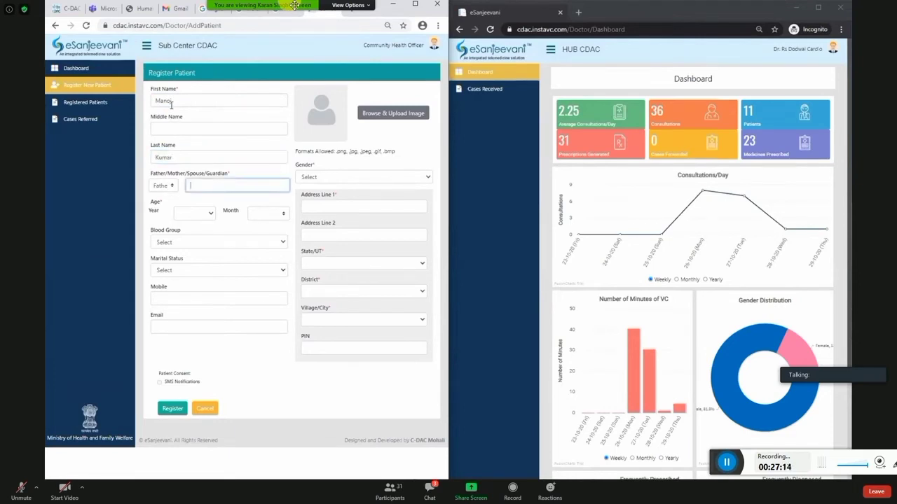
pyautogui.write('D S Kumar')
# Set age 34 years 6 months, blood group A Positive, marital status Single, gender Male.
pyautogui.click(197, 215)
pyautogui.scroll(-3, 189, 308)
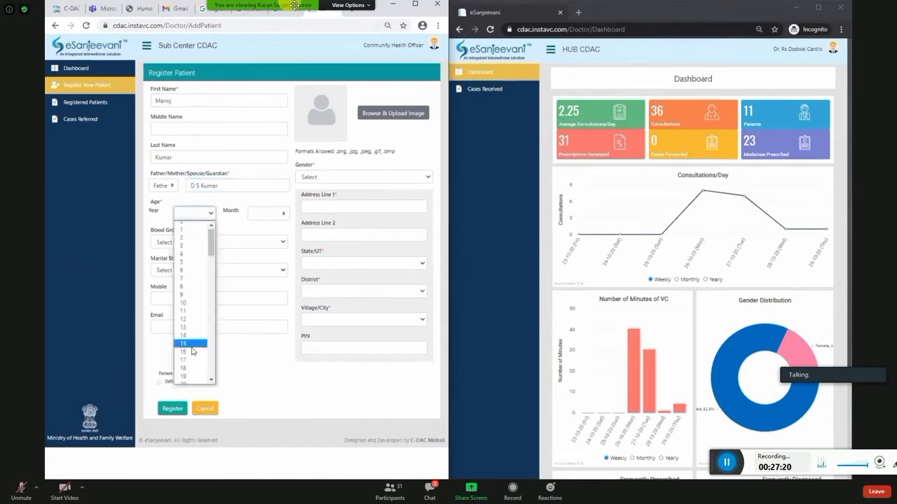
pyautogui.click(190, 309)
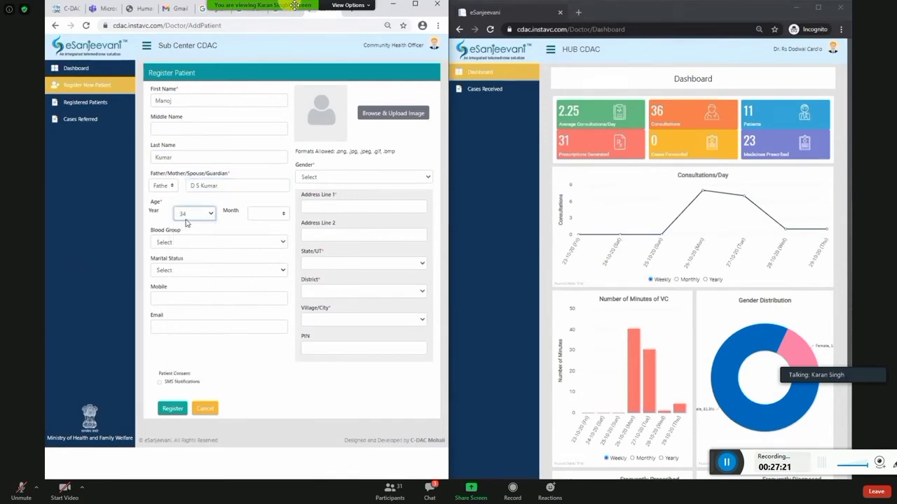
pyautogui.click(265, 214)
pyautogui.click(266, 276)
pyautogui.click(217, 243)
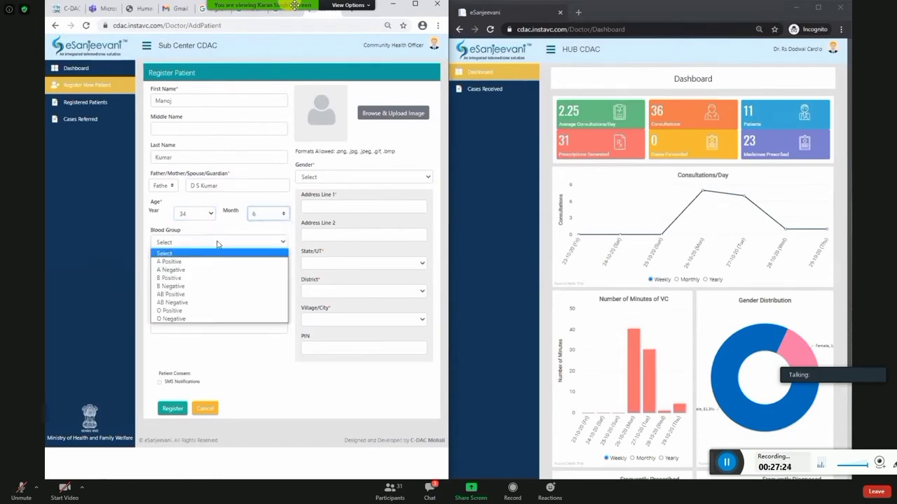
pyautogui.click(169, 261)
pyautogui.click(217, 270)
pyautogui.click(171, 291)
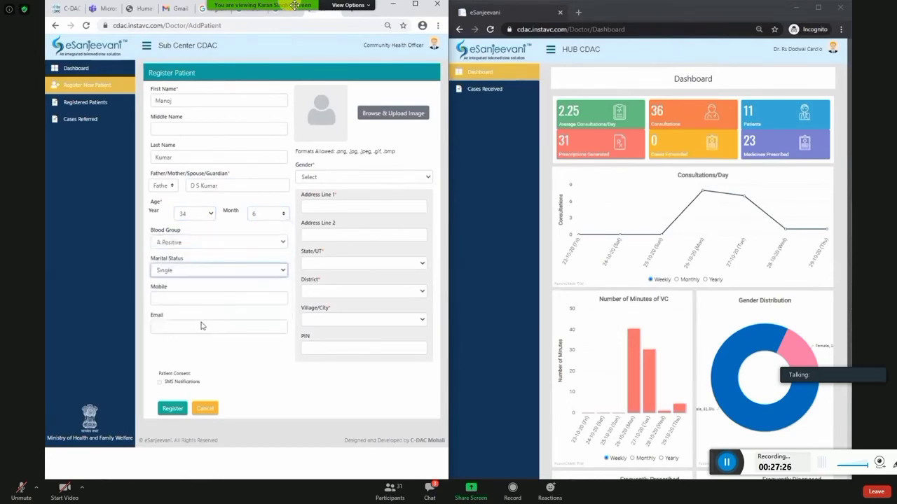
pyautogui.click(337, 177)
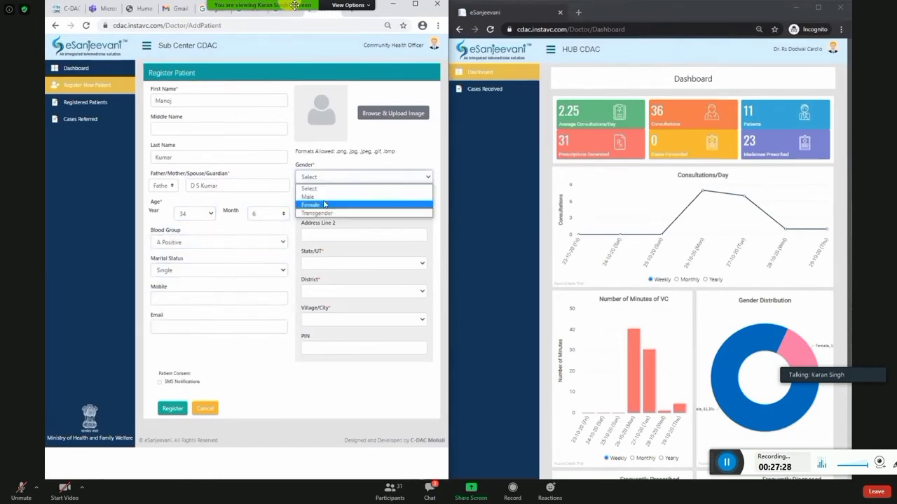
pyautogui.click(329, 197)
# Enter the address with state Punjab, district and village BARNALA, and register the patient.
pyautogui.click(337, 207)
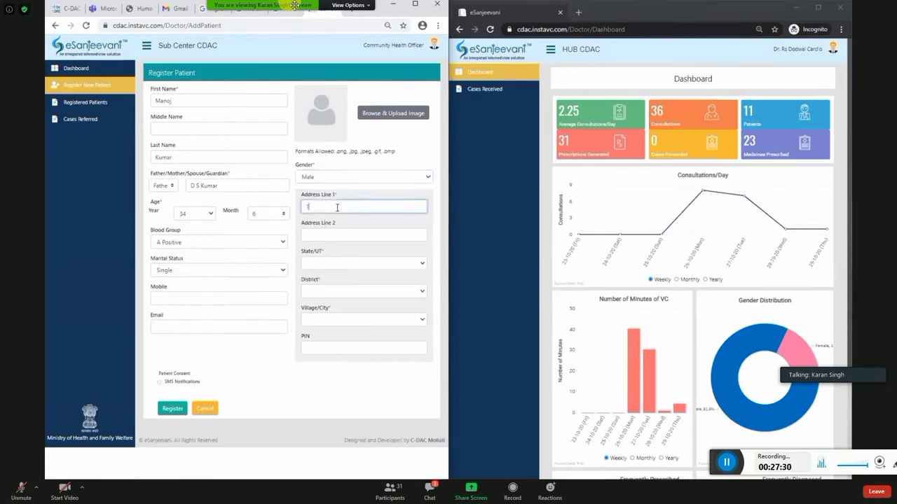
pyautogui.click(343, 263)
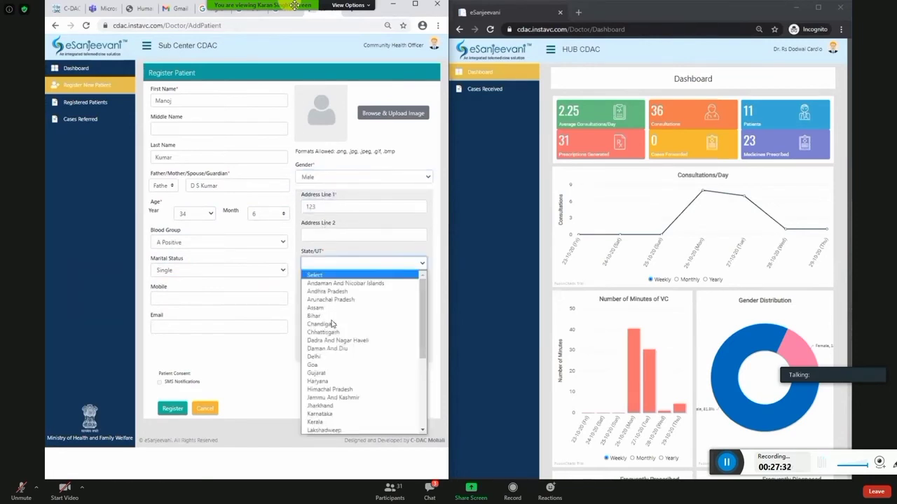
pyautogui.scroll(-2, 335, 375)
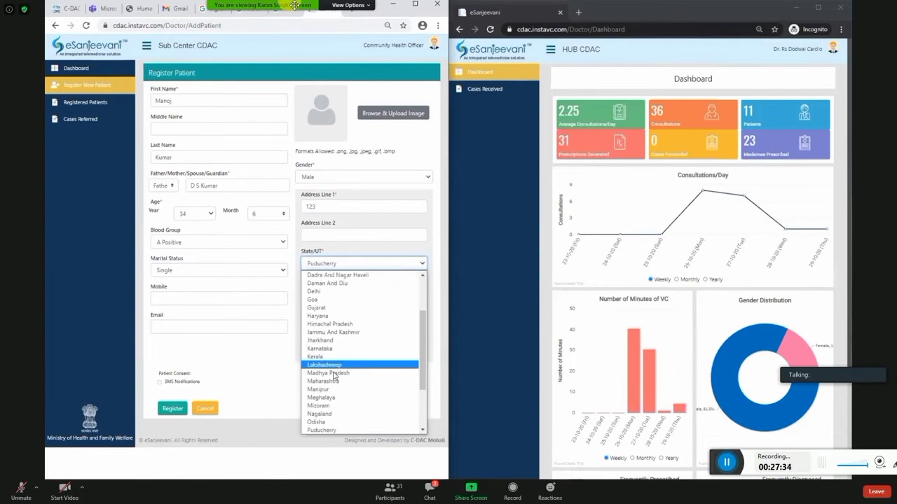
pyautogui.scroll(-1, 326, 424)
pyautogui.click(324, 427)
pyautogui.click(344, 291)
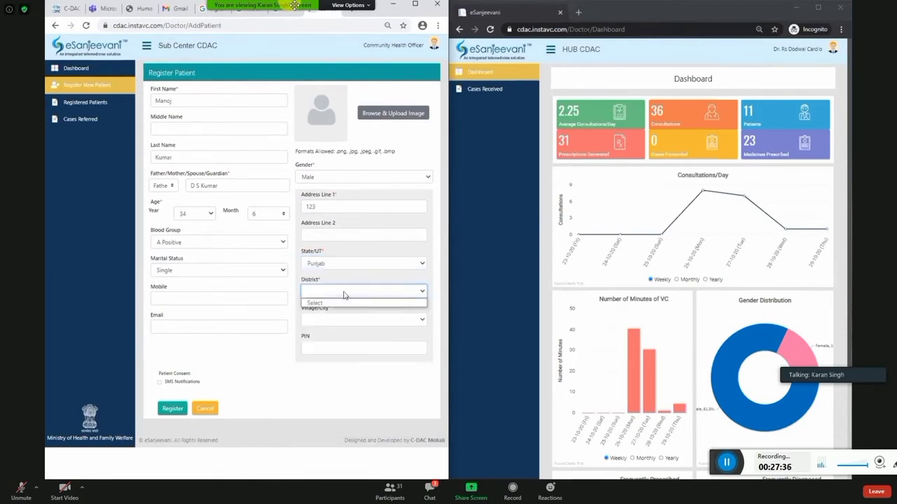
pyautogui.click(344, 292)
pyautogui.click(343, 317)
pyautogui.click(344, 319)
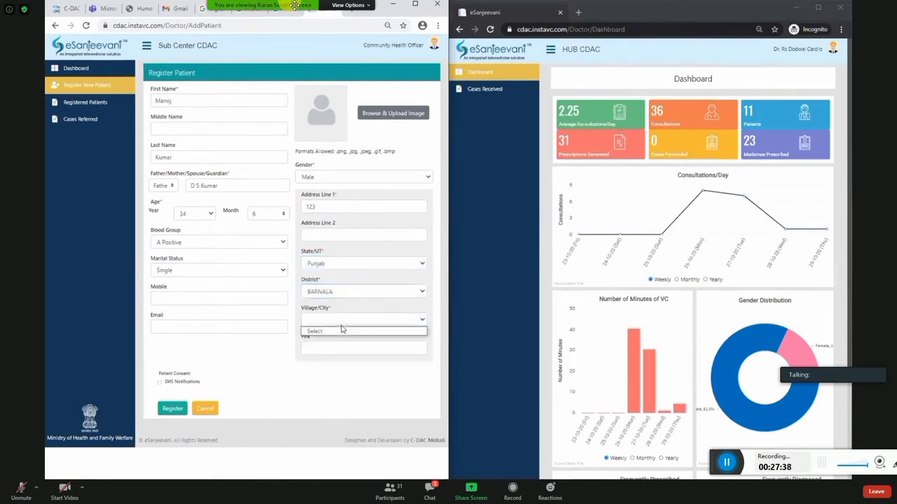
pyautogui.click(336, 335)
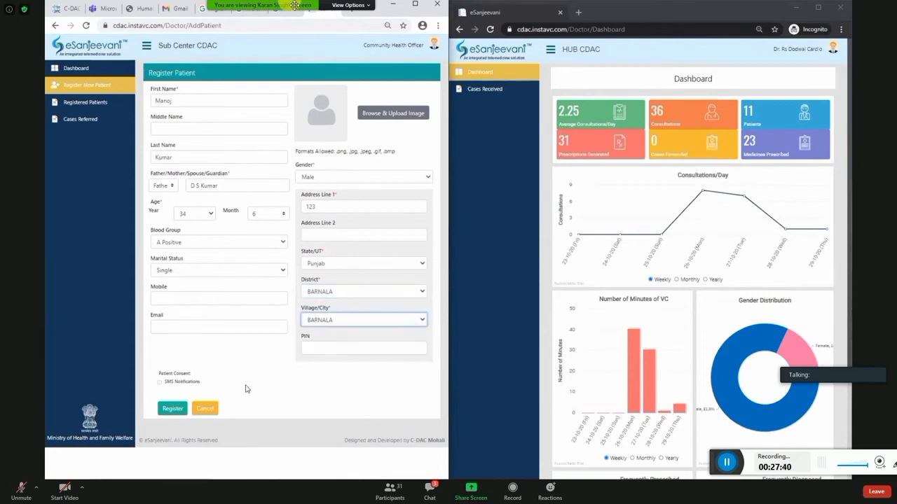
pyautogui.click(170, 411)
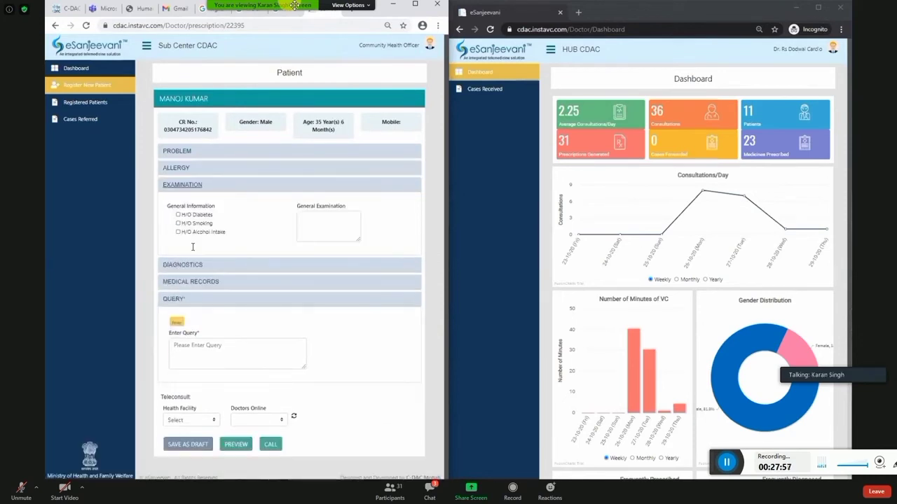
# Record diabetes and alcohol history with examination note 'pale', then save as draft.
pyautogui.click(178, 214)
pyautogui.click(178, 232)
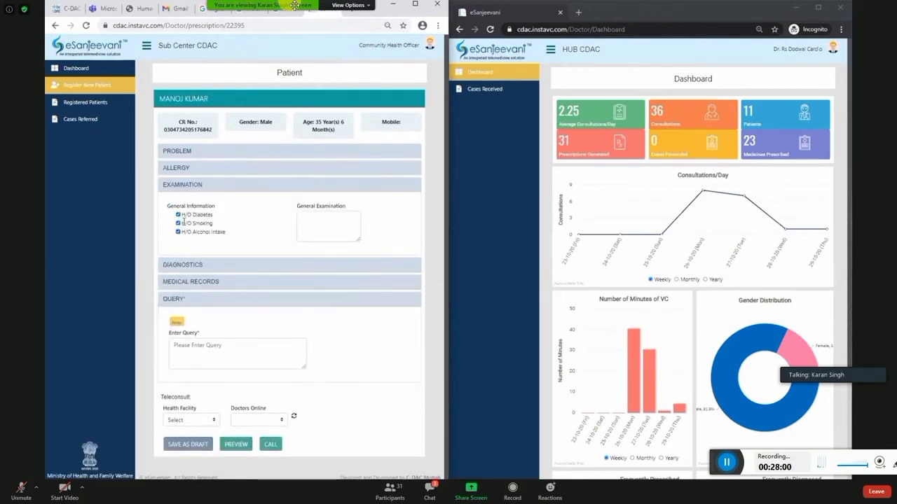
pyautogui.click(315, 222)
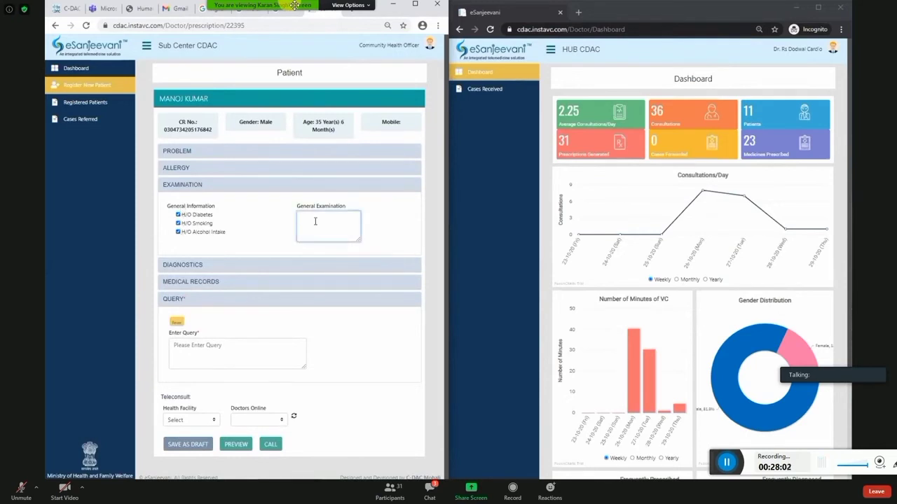
pyautogui.write('pale')
pyautogui.click(187, 442)
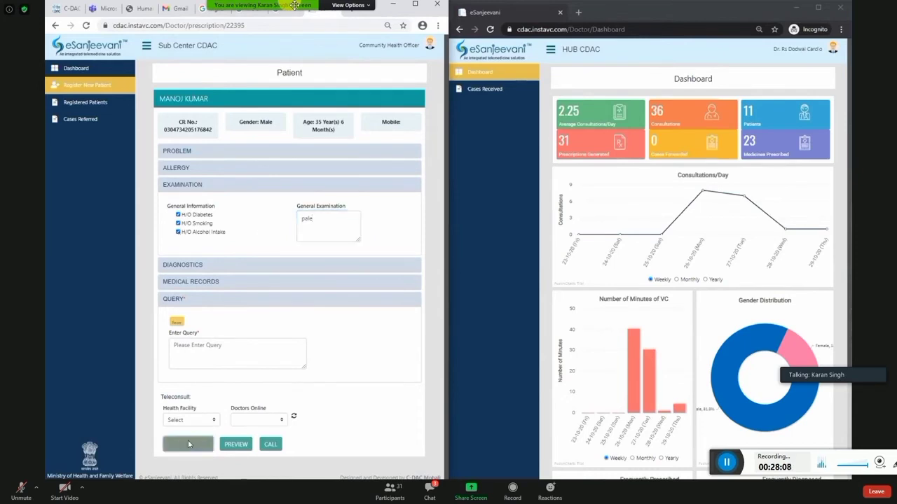
# Enter the referral query 'please guide' and save the case as a draft.
pyautogui.click(224, 355)
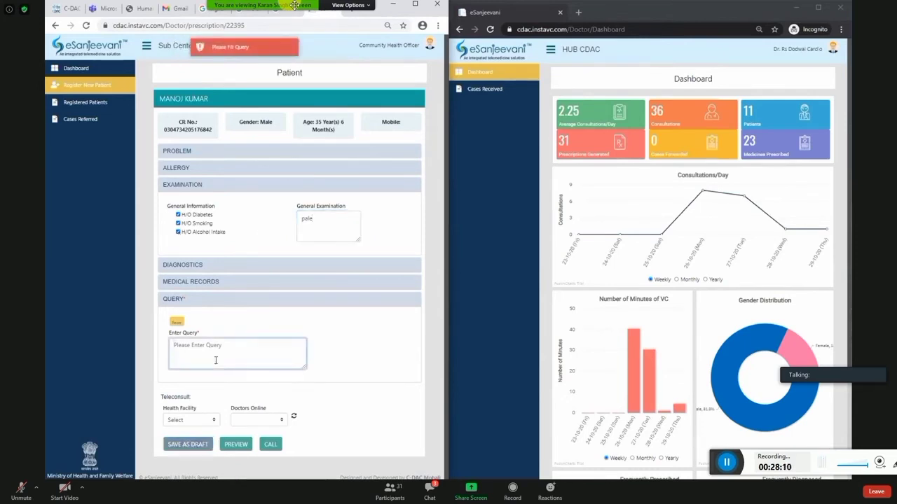
pyautogui.write('please guide')
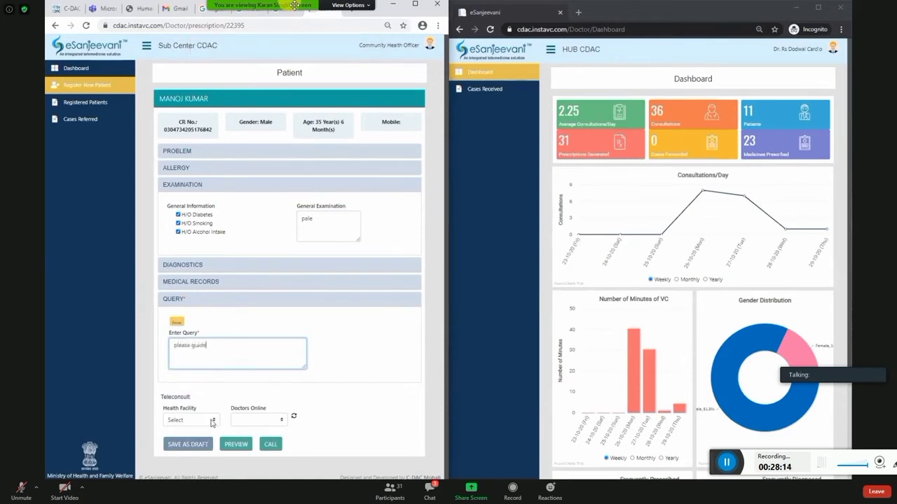
pyautogui.click(192, 448)
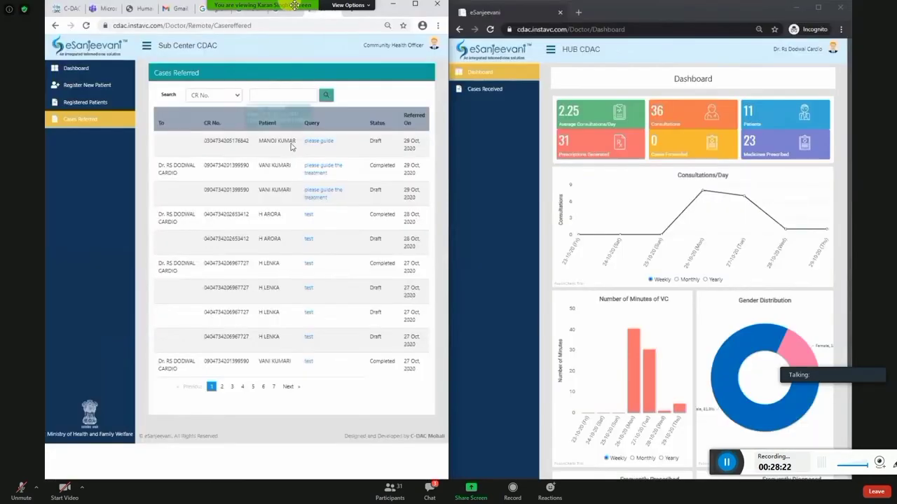
# Reopen the 'please guide' draft case summary and review its Problem and Examination sections.
pyautogui.click(319, 143)
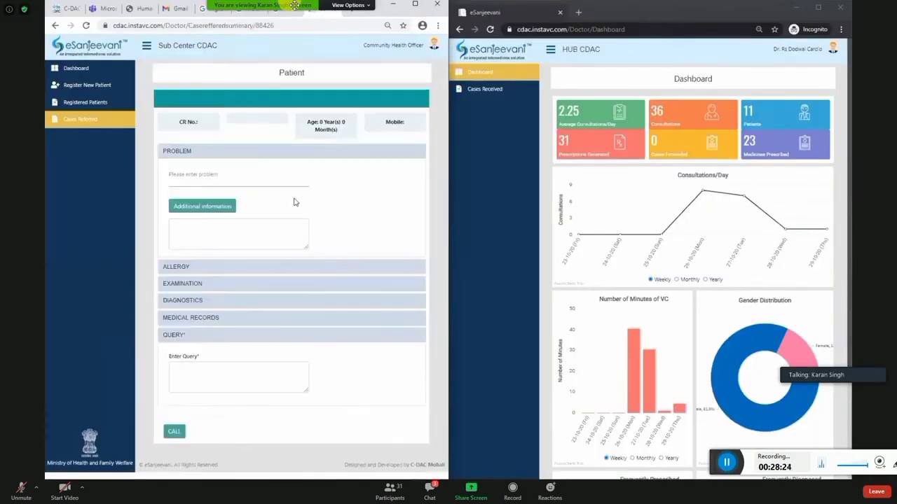
pyautogui.click(175, 282)
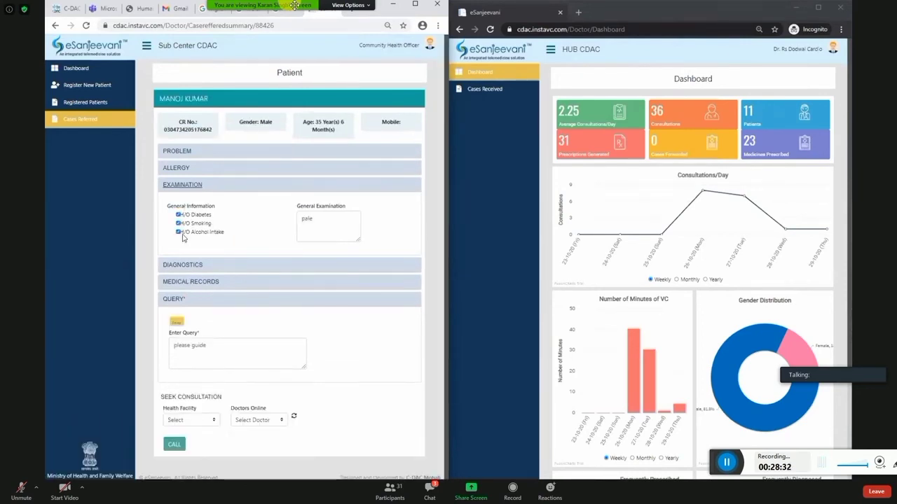
pyautogui.click(181, 152)
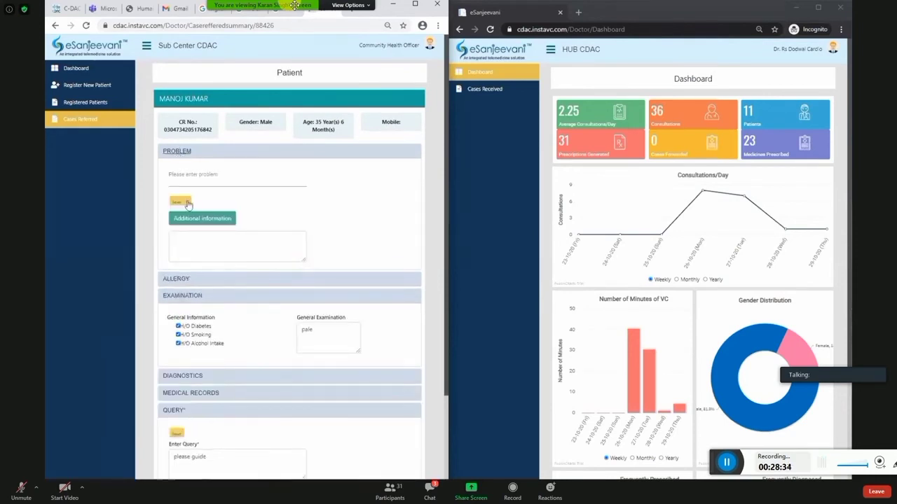
pyautogui.click(179, 156)
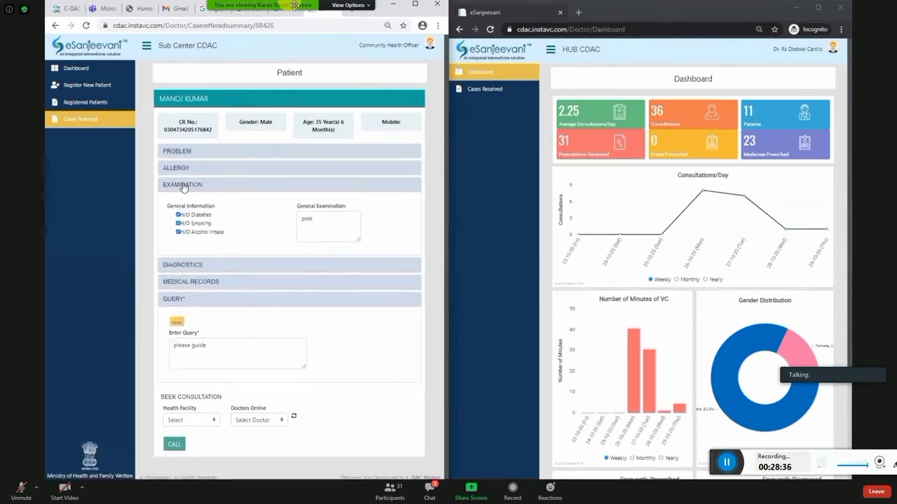
pyautogui.click(184, 186)
pyautogui.click(185, 186)
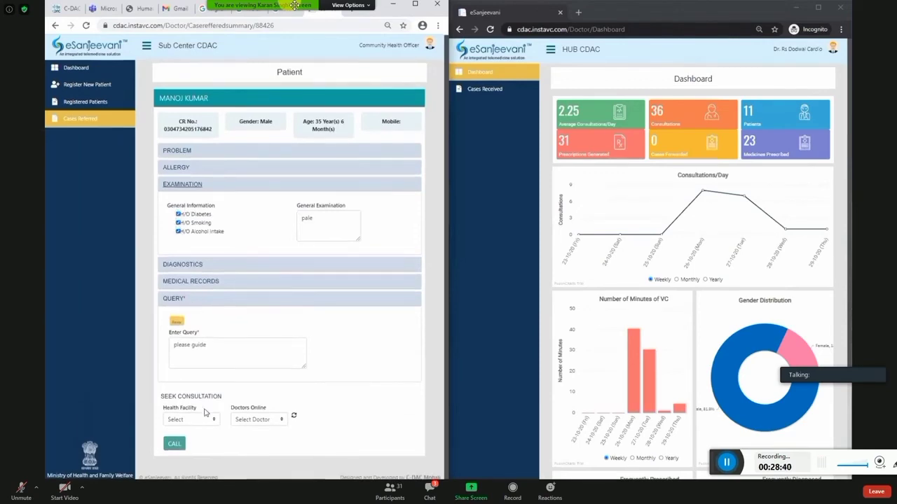
pyautogui.click(195, 420)
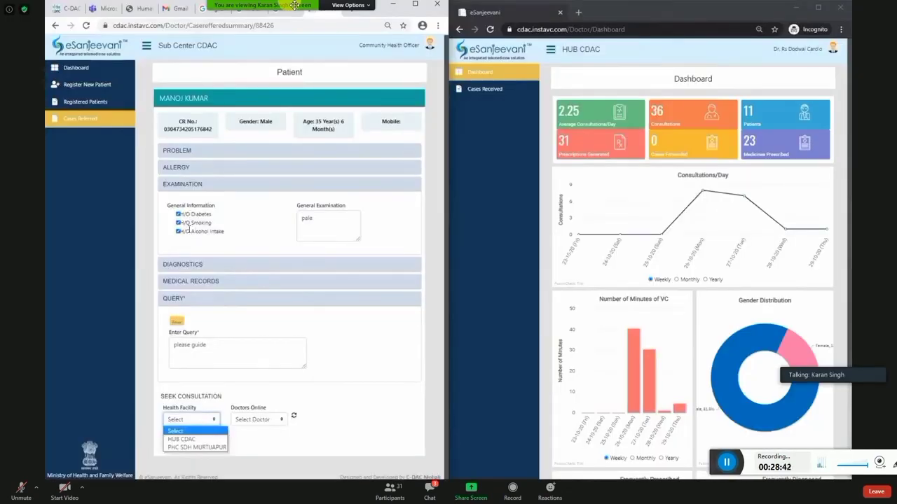
pyautogui.click(232, 235)
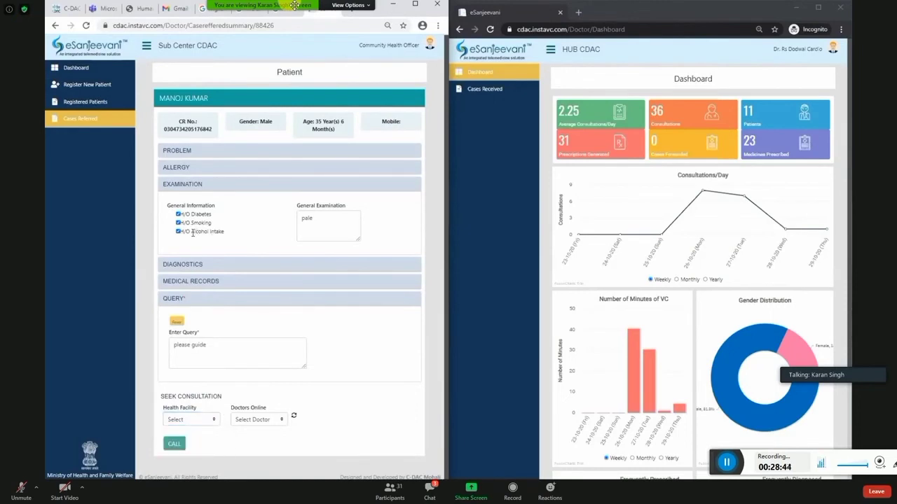
pyautogui.moveTo(191, 232)
pyautogui.mouseDown()
pyautogui.moveTo(242, 239)
pyautogui.moveTo(191, 233)
pyautogui.mouseUp()
pyautogui.click(227, 234)
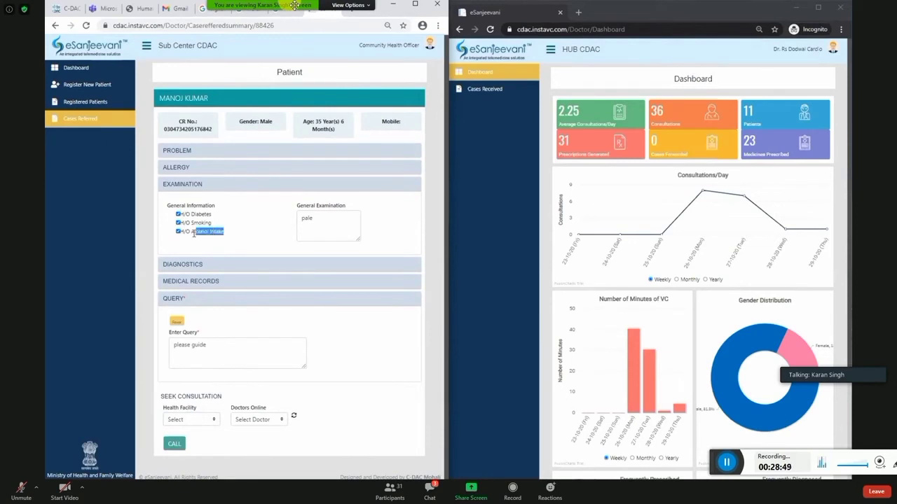
pyautogui.click(179, 168)
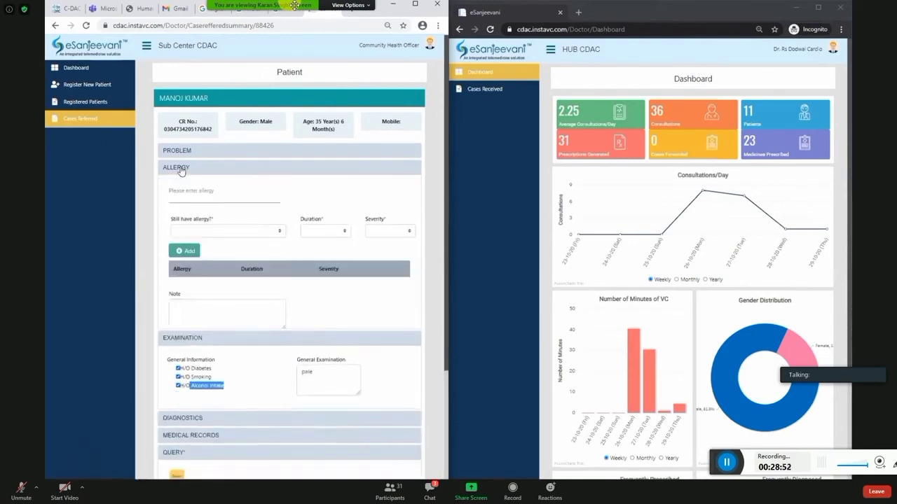
pyautogui.click(178, 168)
pyautogui.click(178, 168)
pyautogui.click(227, 308)
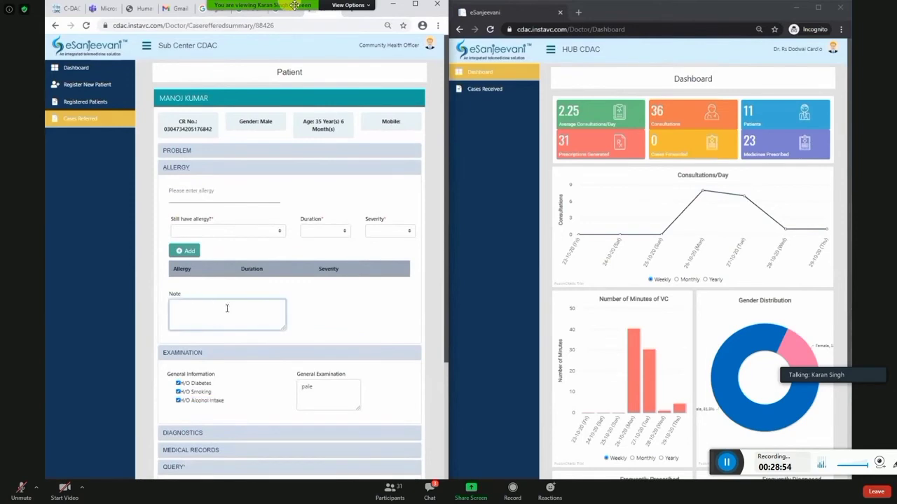
pyautogui.click(193, 195)
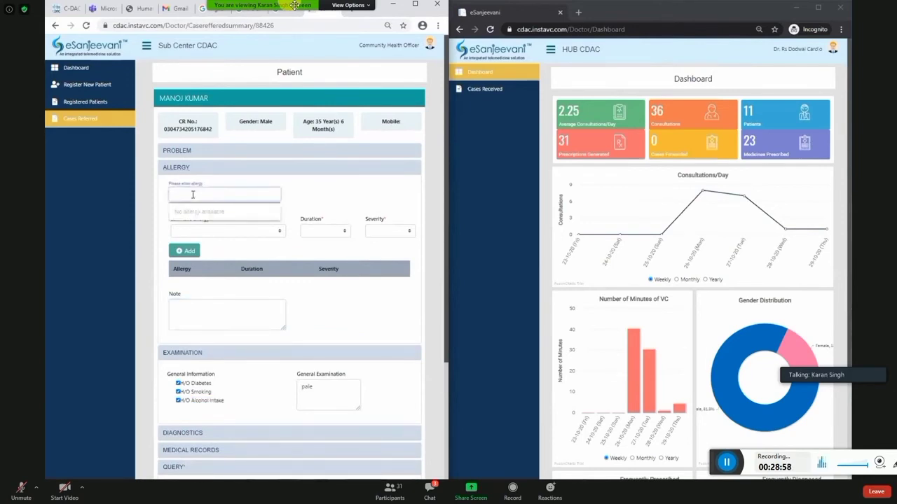
pyautogui.write('dust')
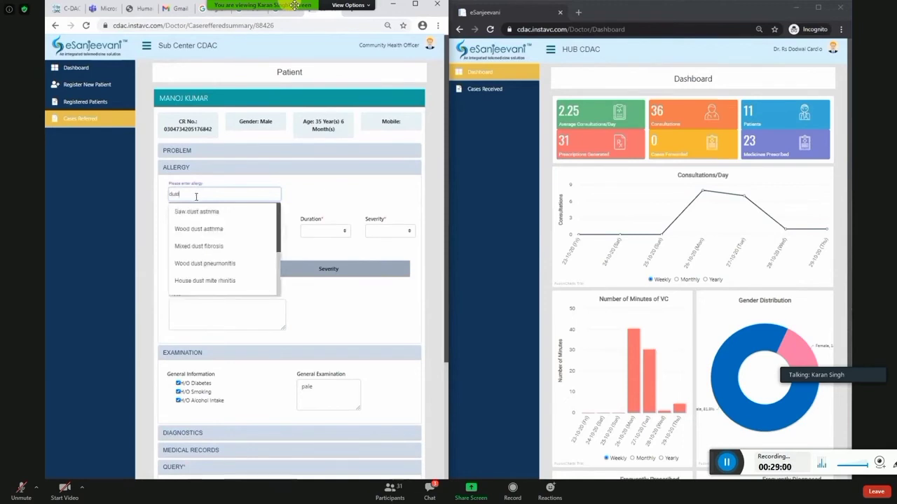
pyautogui.doubleClick(187, 196)
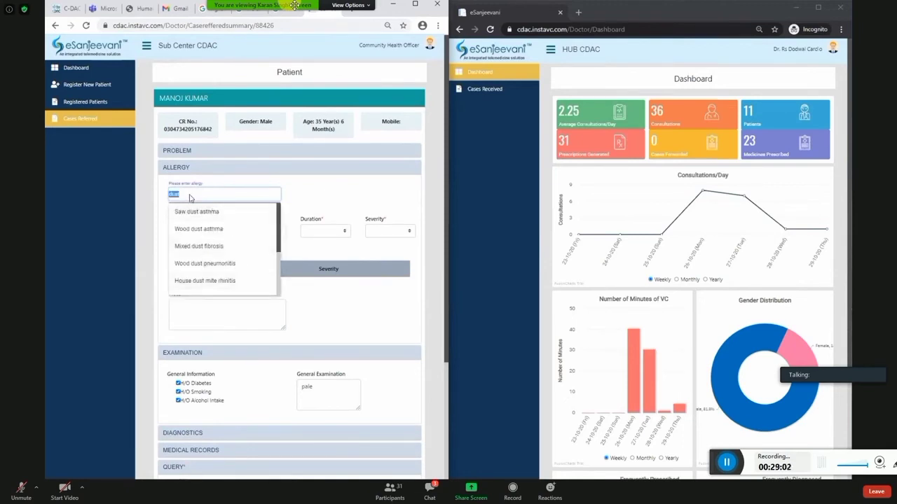
pyautogui.press('BackSpace')
pyautogui.click(203, 306)
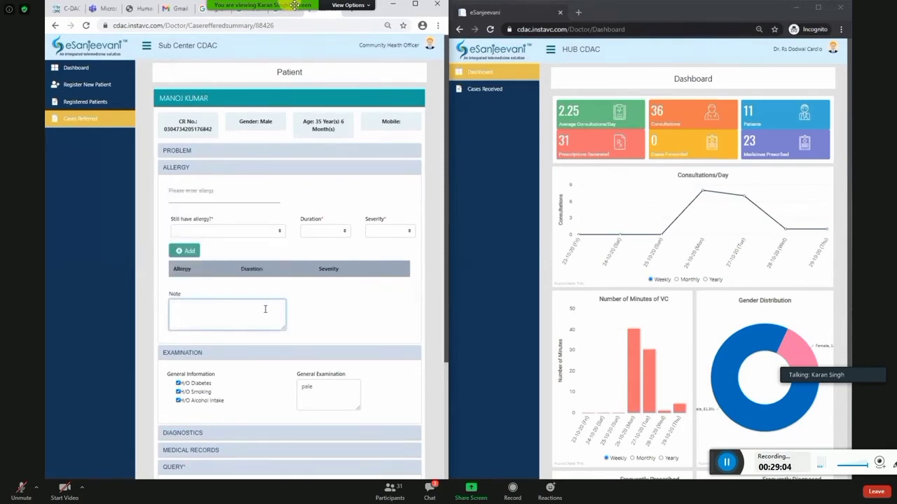
pyautogui.click(171, 151)
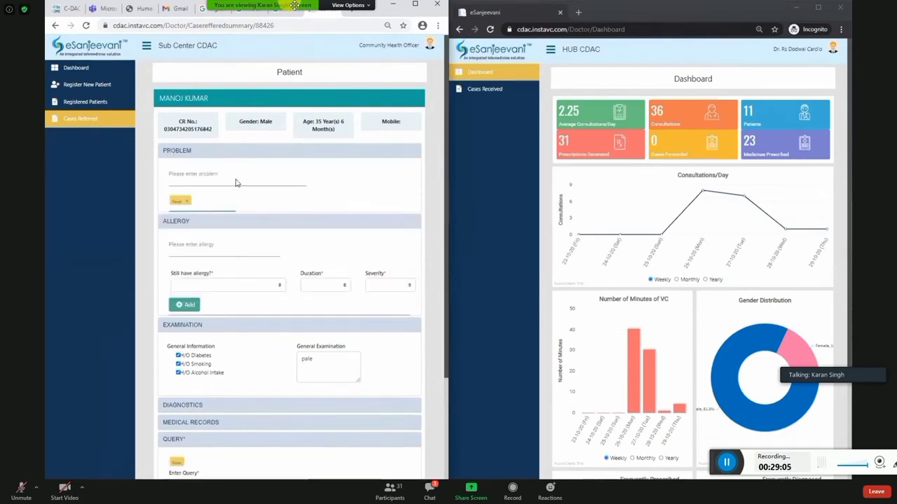
pyautogui.click(191, 188)
pyautogui.click(296, 235)
pyautogui.scroll(-1, 226, 255)
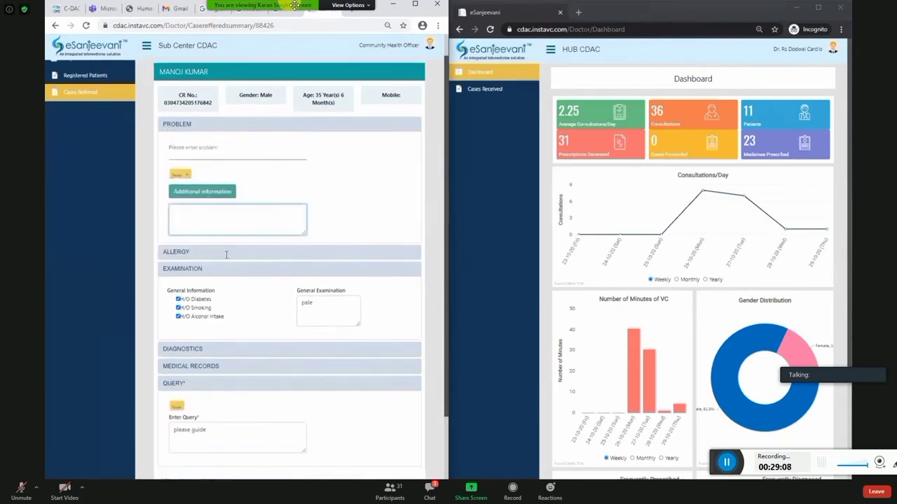
pyautogui.scroll(-3, 227, 255)
pyautogui.click(197, 264)
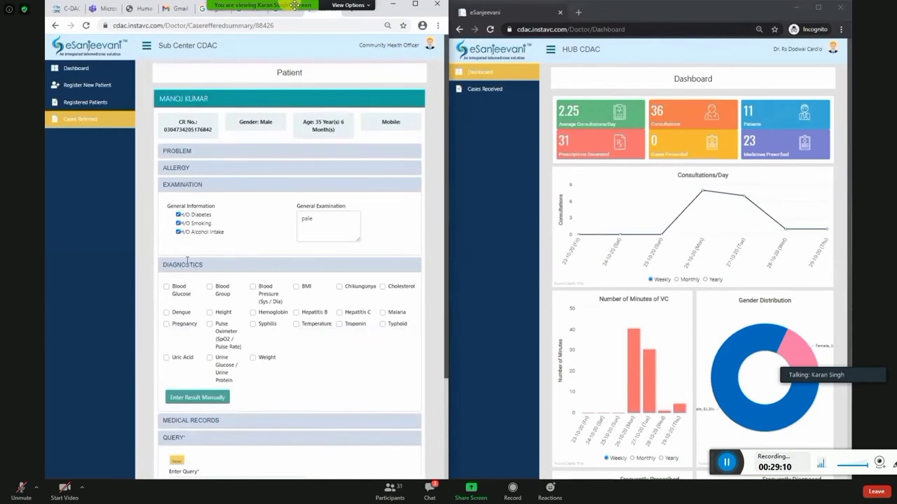
pyautogui.click(187, 263)
pyautogui.click(185, 185)
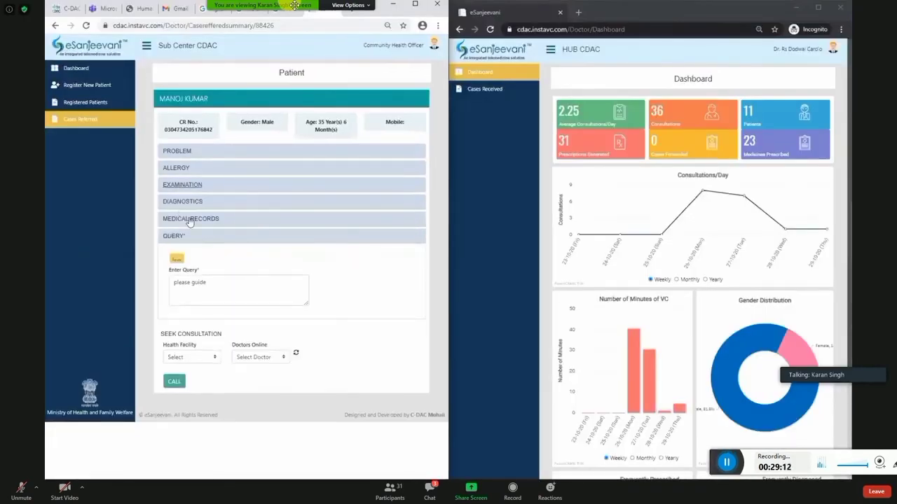
# Call the available HUB CDAC doctor from this case and accept the request on the hub.
pyautogui.click(189, 220)
pyautogui.click(188, 265)
pyautogui.click(195, 358)
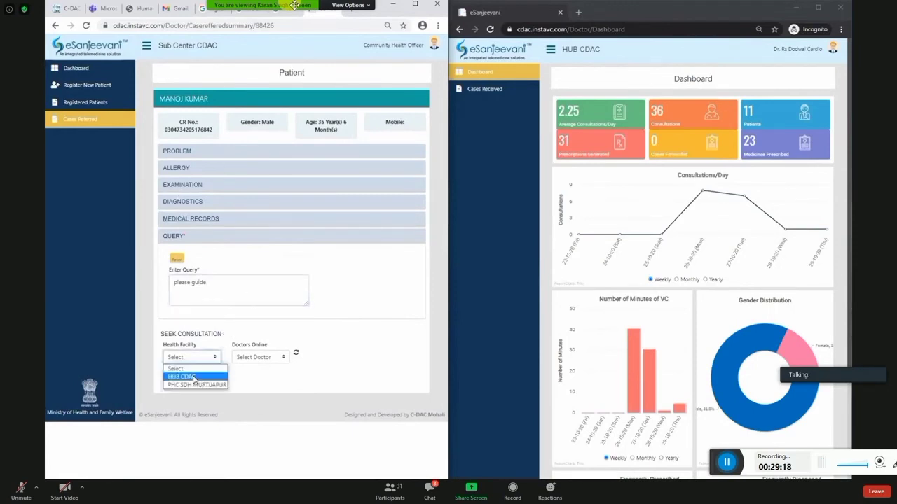
pyautogui.click(194, 378)
pyautogui.click(268, 359)
pyautogui.click(269, 359)
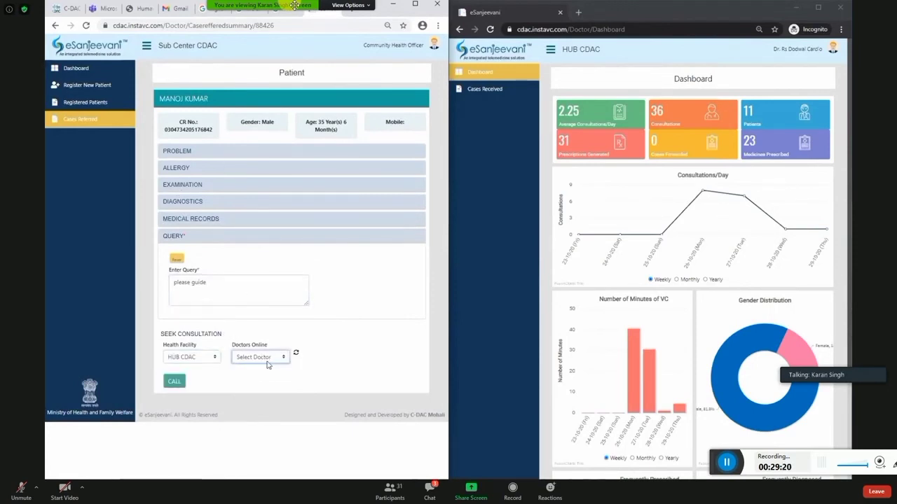
pyautogui.click(268, 361)
pyautogui.click(264, 377)
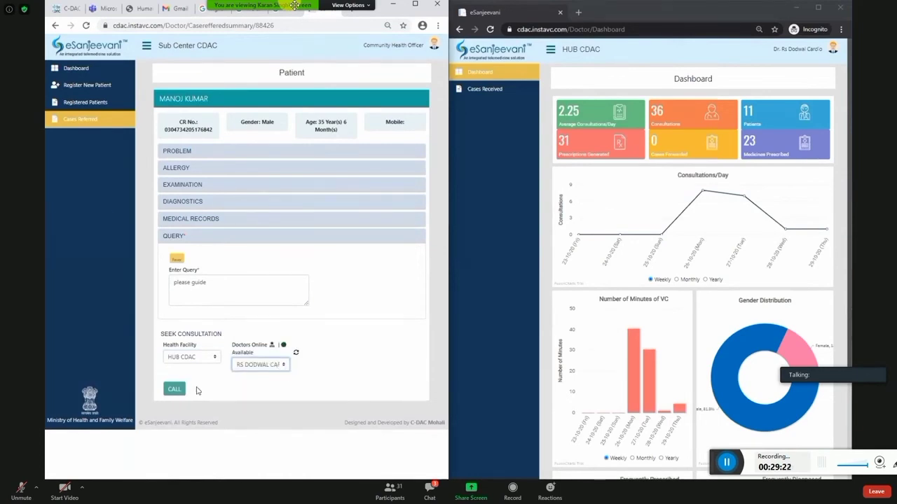
pyautogui.click(175, 389)
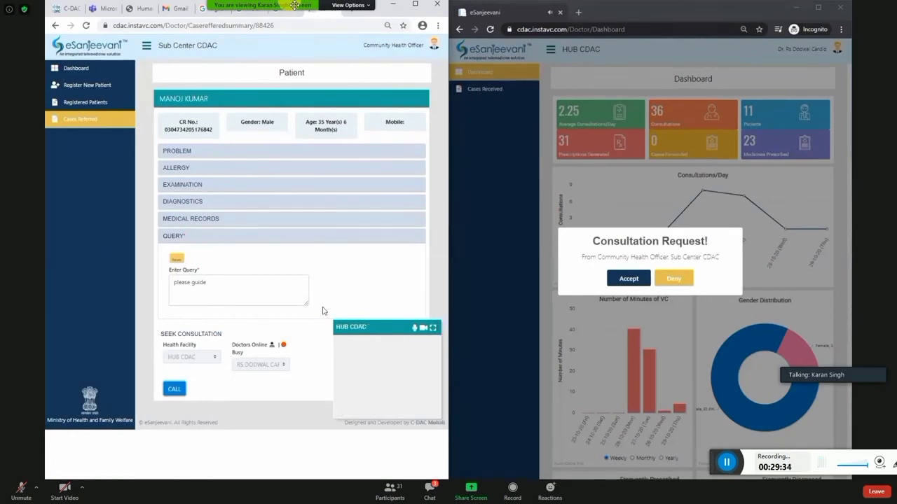
pyautogui.click(636, 279)
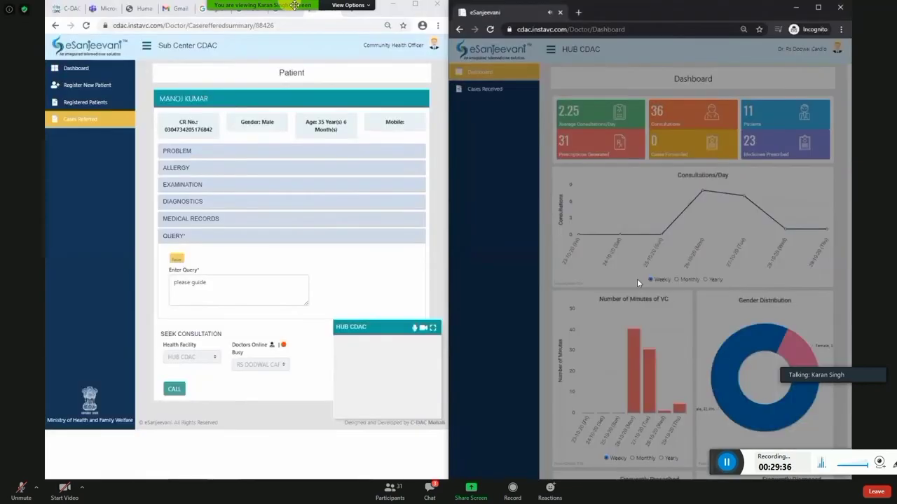
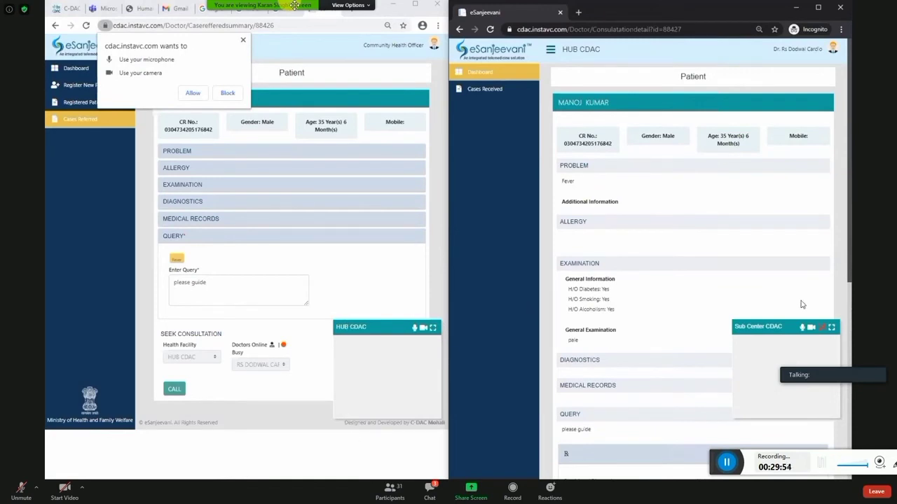
# Allow camera and microphone, mute the mic, and bring up the hub doctor's consultation window.
pyautogui.click(194, 94)
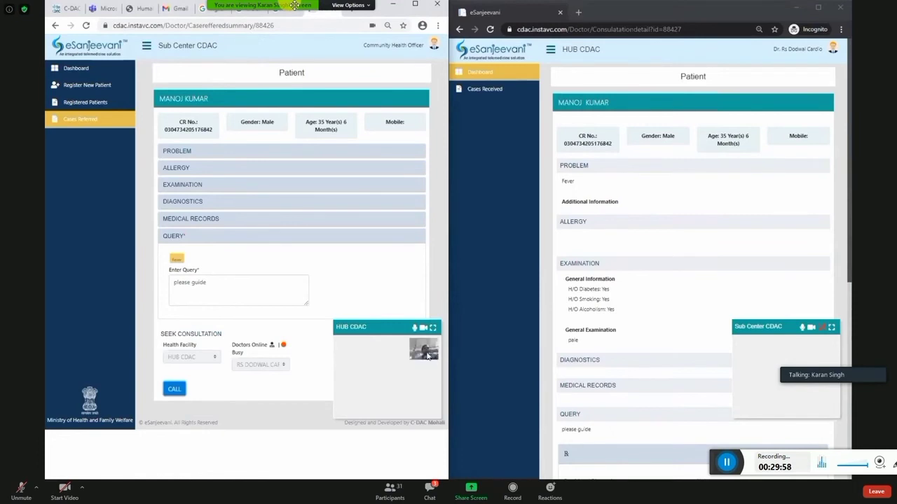
pyautogui.click(414, 328)
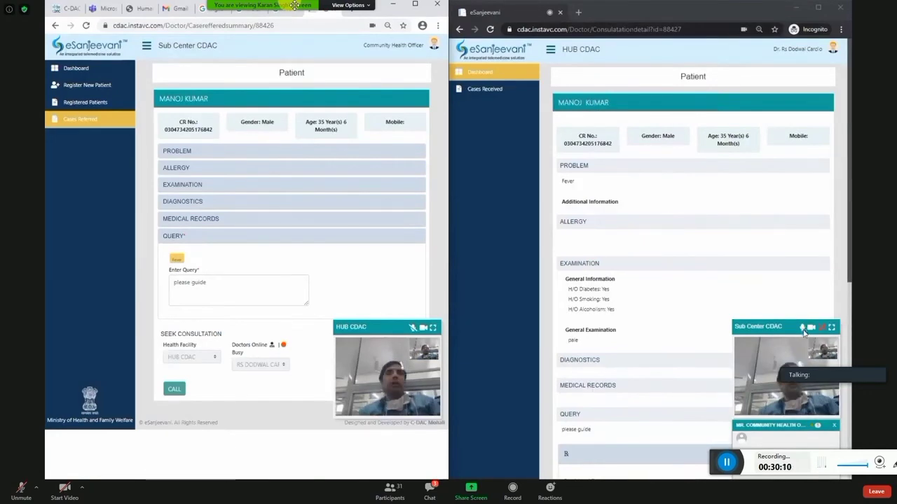
pyautogui.click(571, 62)
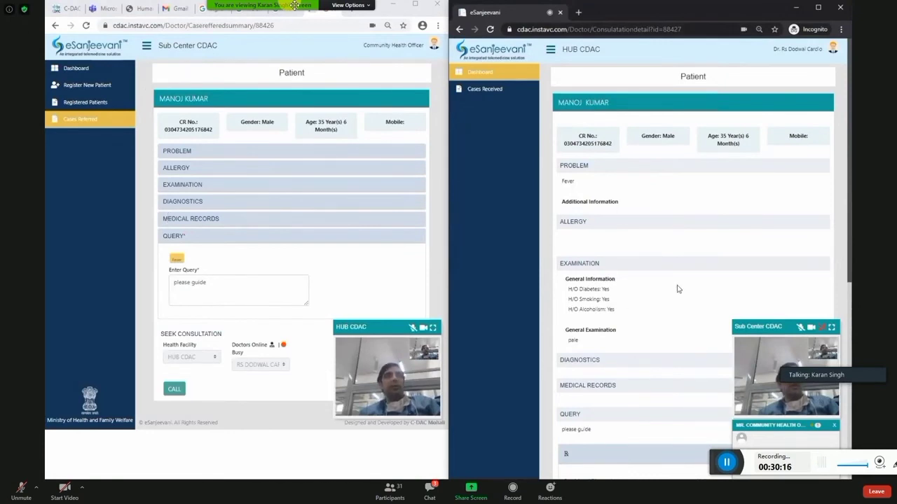
pyautogui.scroll(-5, 623, 287)
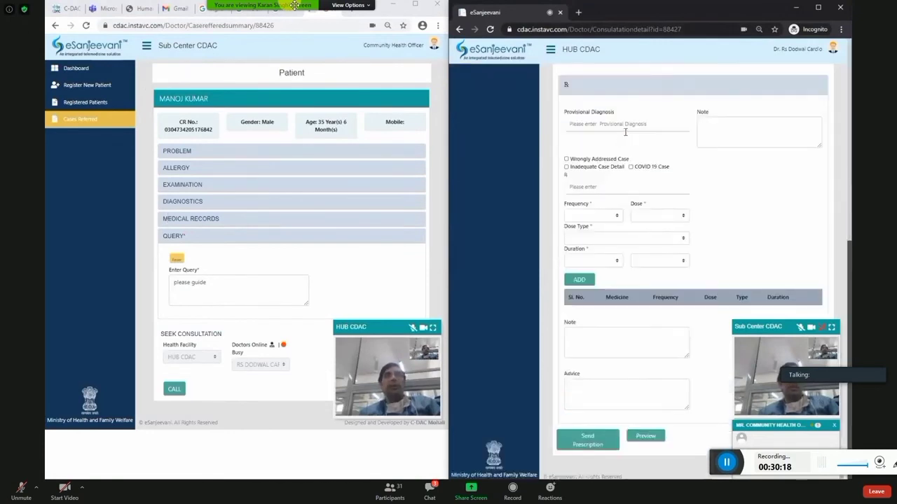
# Try Fever as the provisional diagnosis, then clear it and move to the diagnosis note.
pyautogui.click(624, 124)
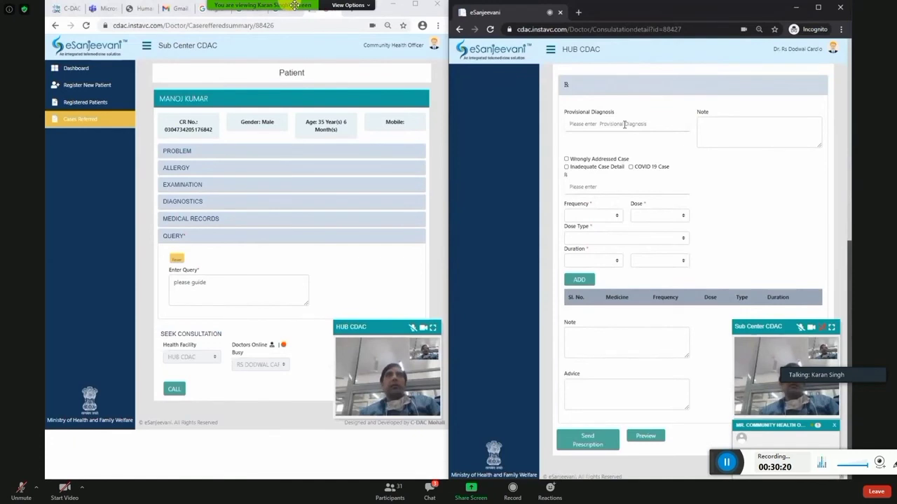
pyautogui.write('fev')
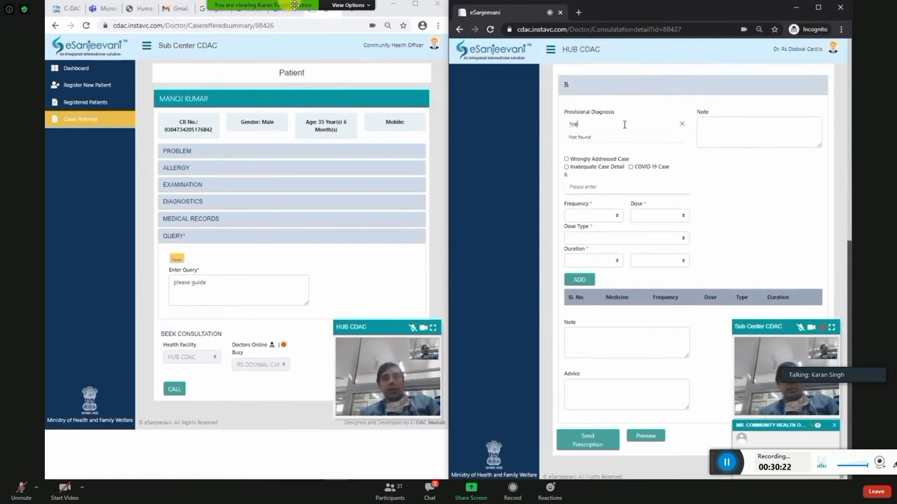
pyautogui.press('BackSpace')
pyautogui.press('BackSpace')
pyautogui.write('eve')
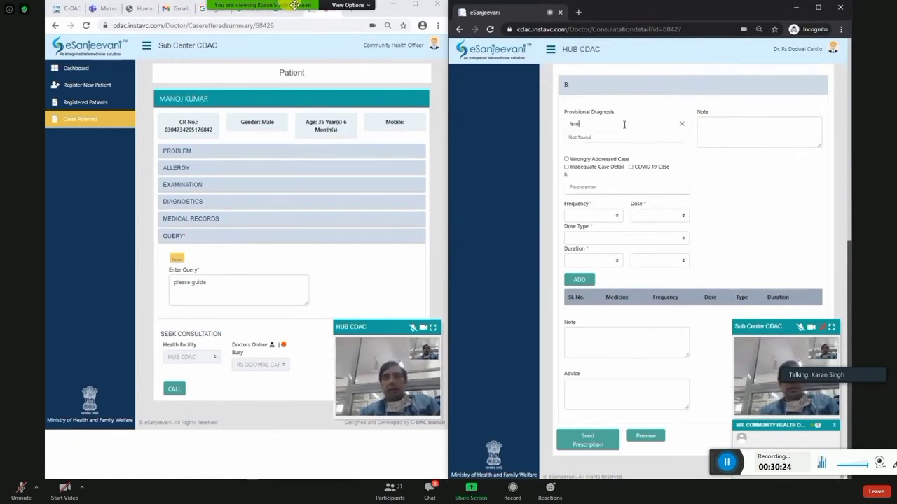
pyautogui.click(580, 145)
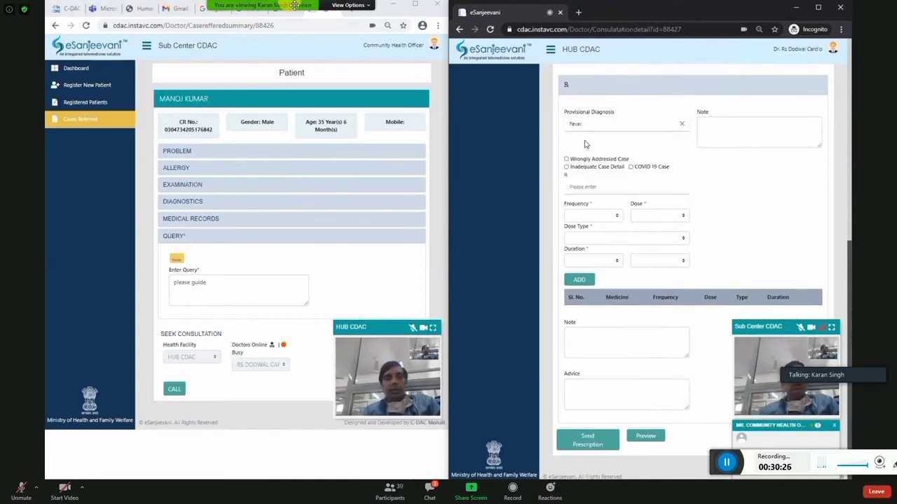
pyautogui.click(684, 131)
pyautogui.click(739, 126)
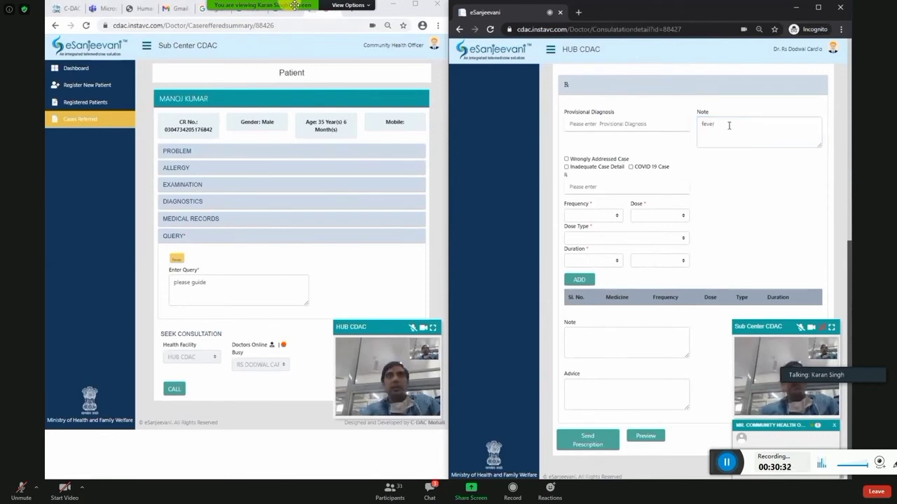
# Add Paracetamol 500 mg oral tablet with the prescription note 'paracetamol'.
pyautogui.click(607, 185)
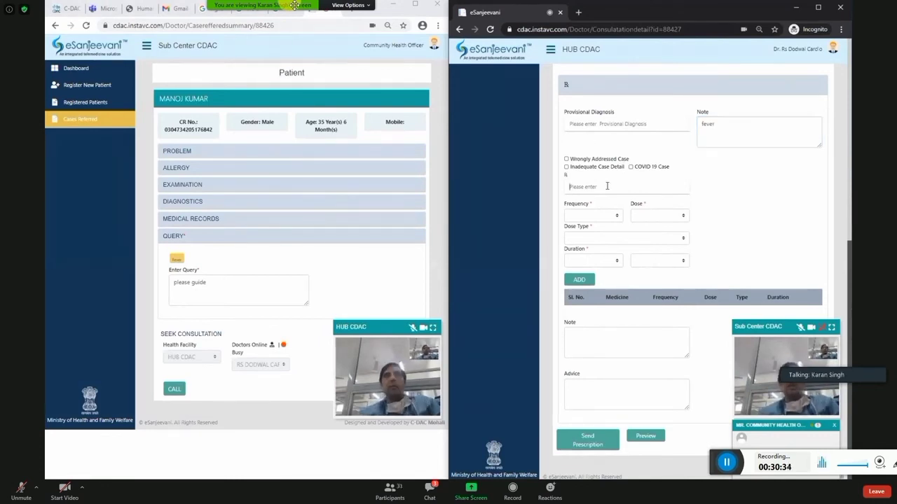
pyautogui.write('p')
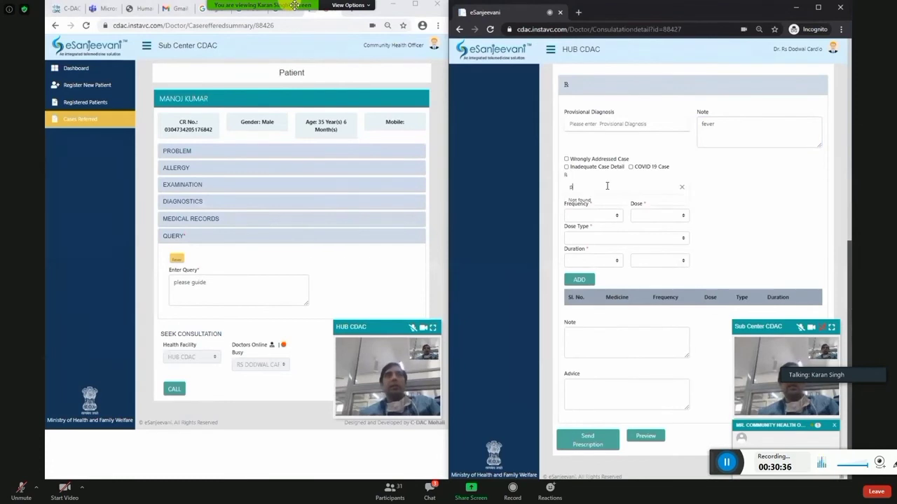
pyautogui.write('ara')
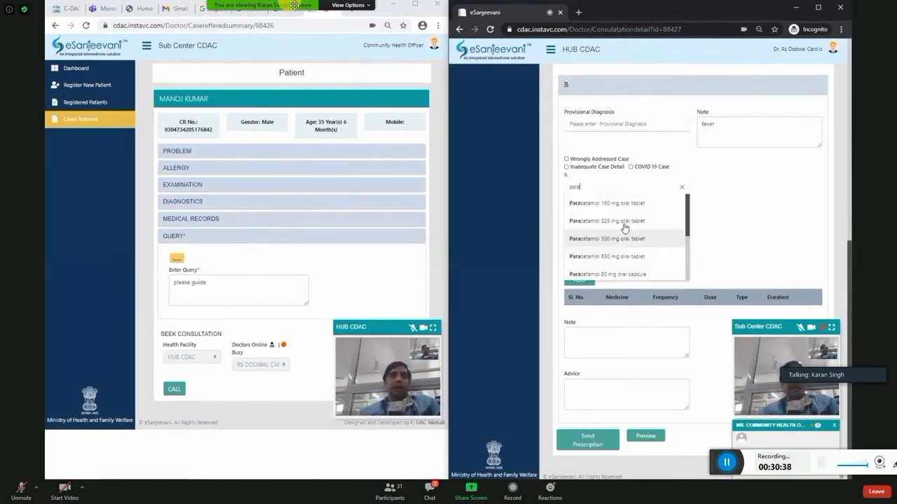
pyautogui.click(621, 238)
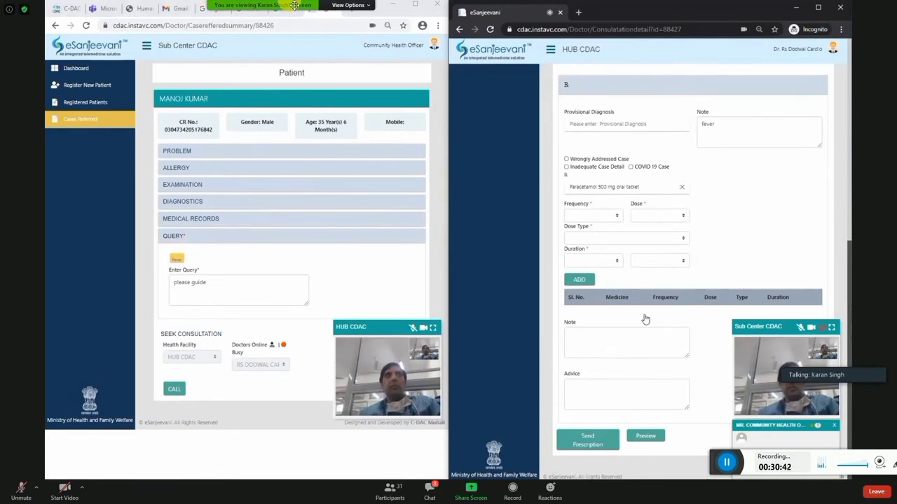
pyautogui.click(583, 339)
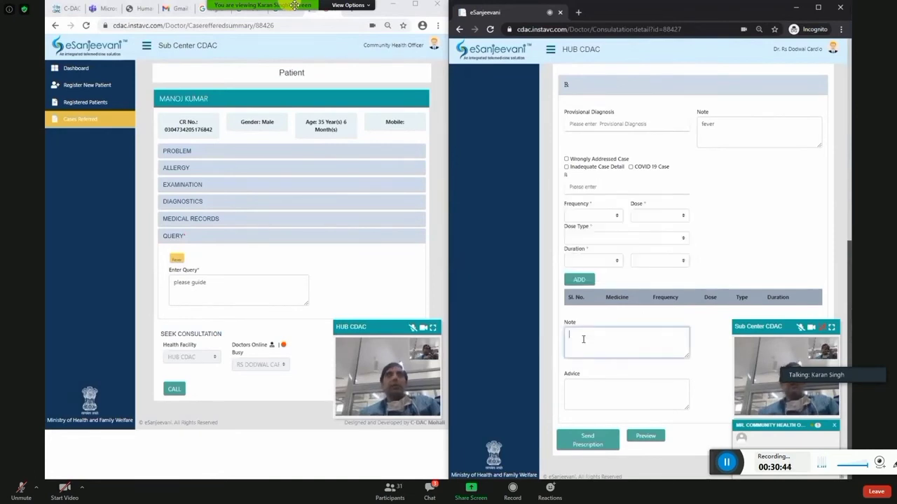
pyautogui.write('pa')
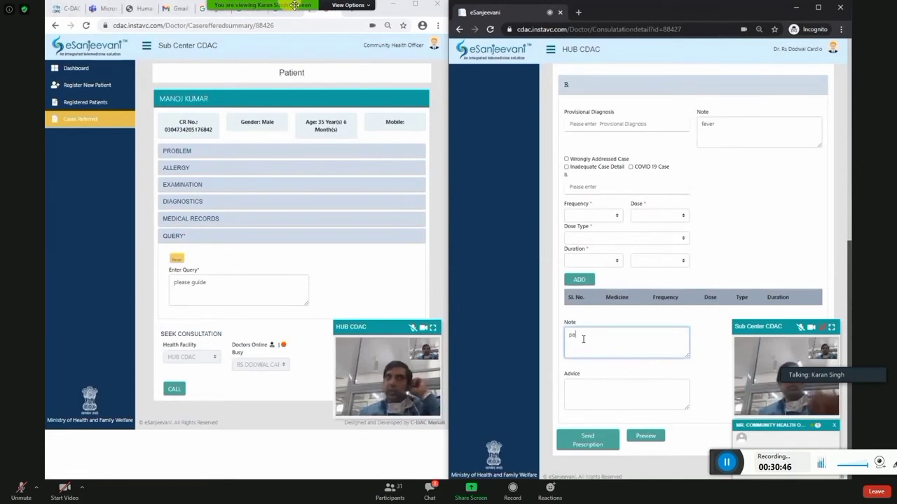
pyautogui.write('racetam')
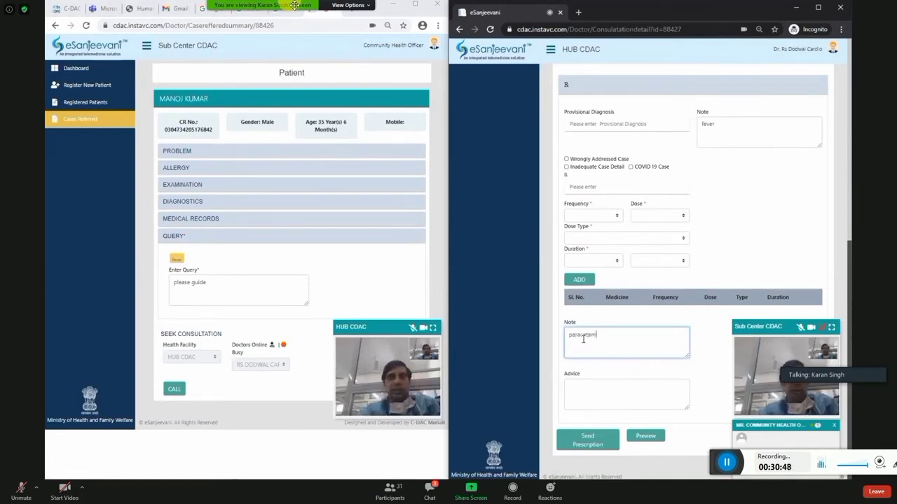
pyautogui.write('ol')
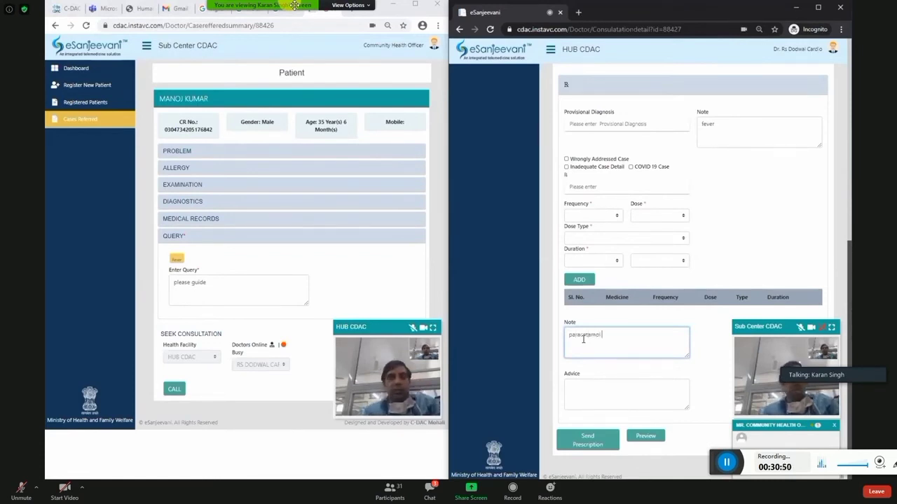
# Enter the advice 'rest' and preview the prescription summary.
pyautogui.click(623, 386)
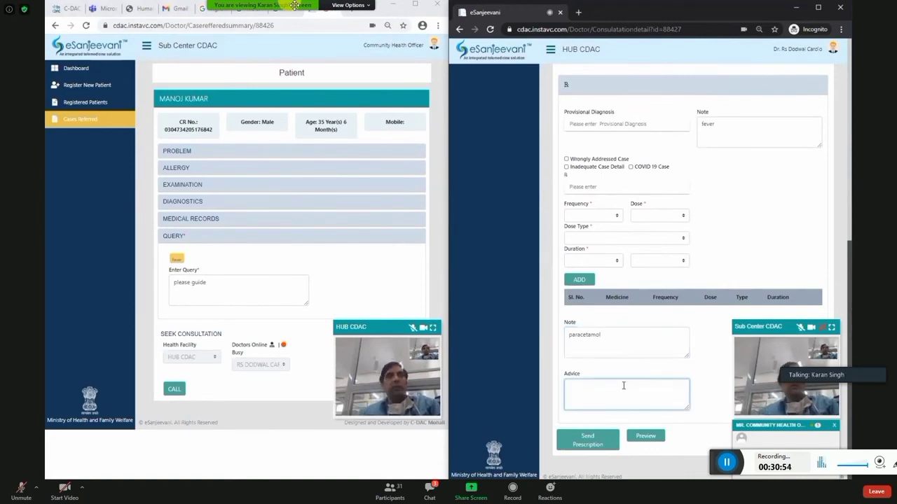
pyautogui.write('rest')
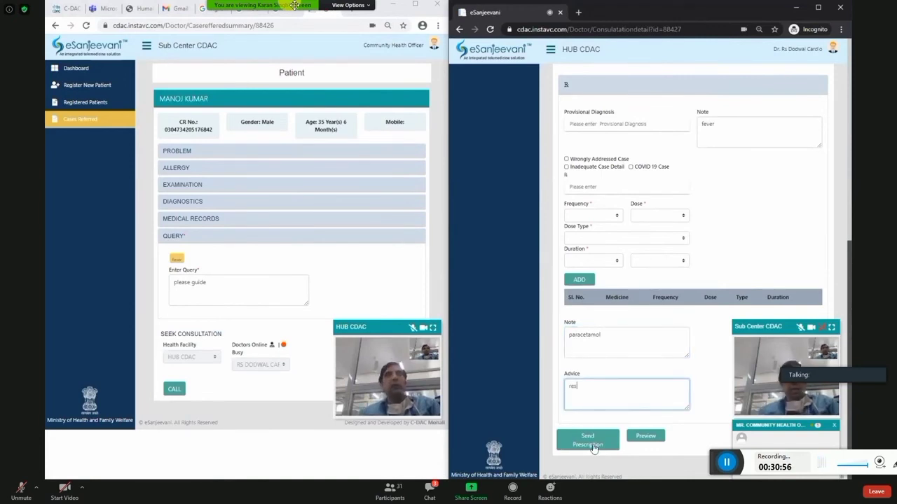
pyautogui.click(587, 446)
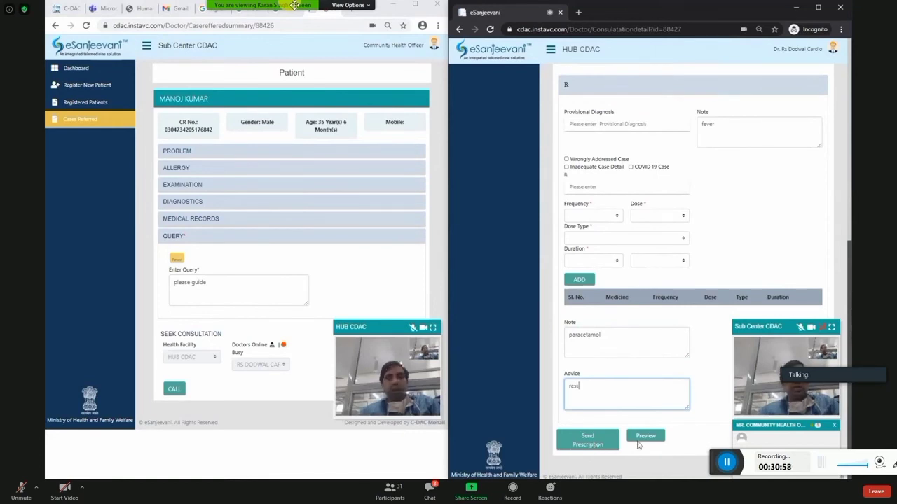
pyautogui.click(645, 437)
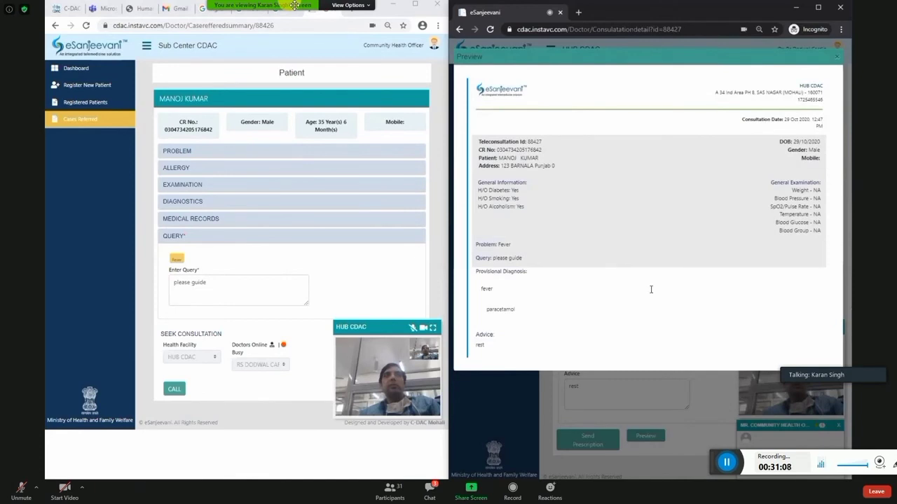
# Send the confirmed prescription to the sub centre, then return the sub-centre window to Dashboard.
pyautogui.press('Escape')
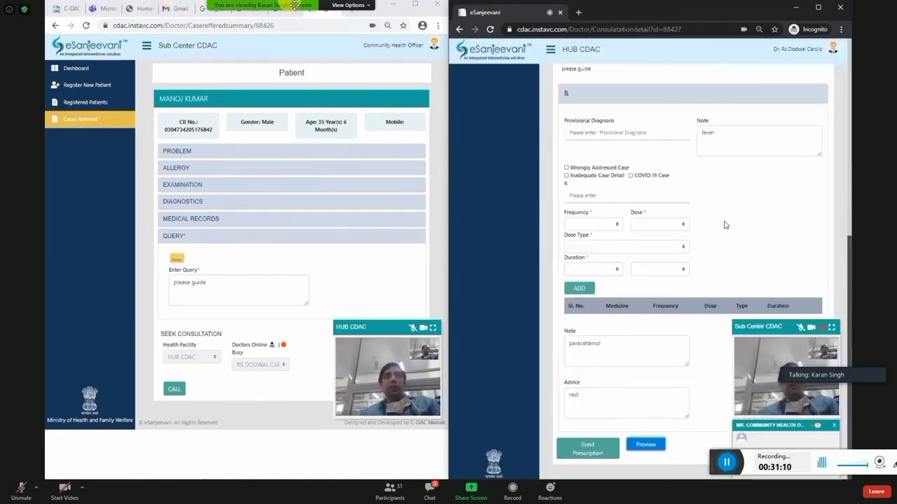
pyautogui.scroll(4, 683, 286)
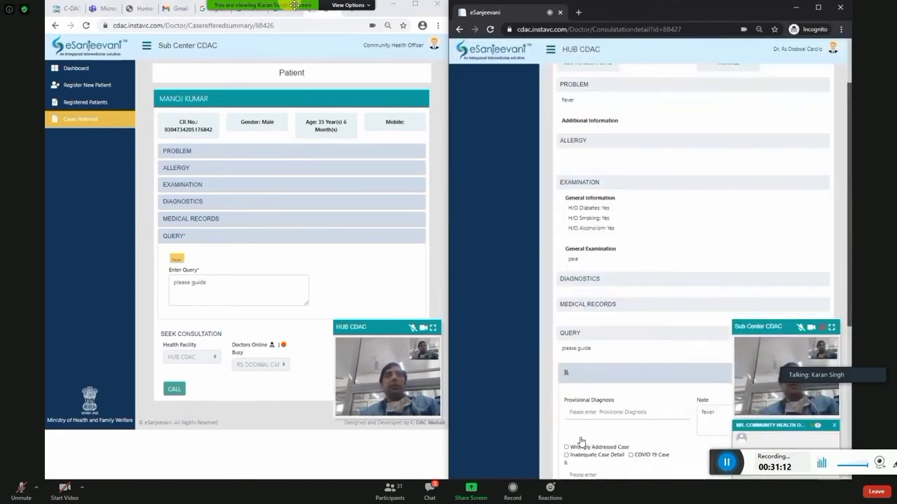
pyautogui.scroll(-4, 580, 441)
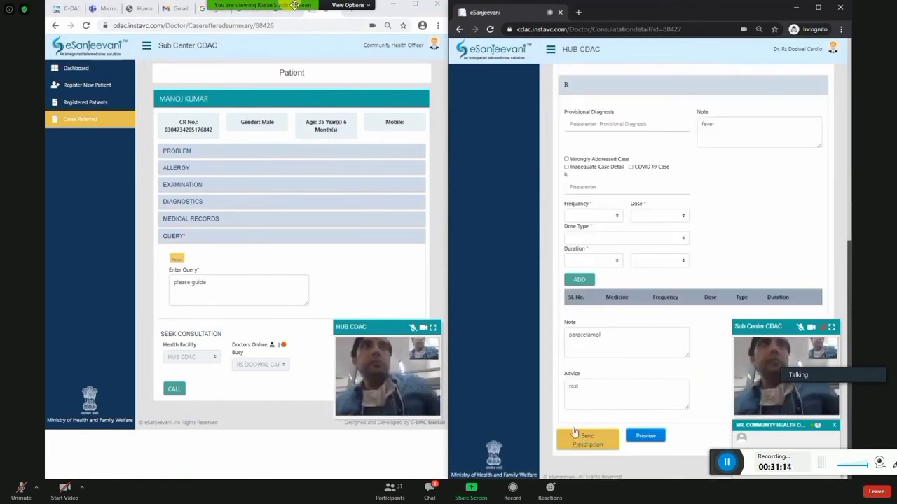
pyautogui.click(594, 445)
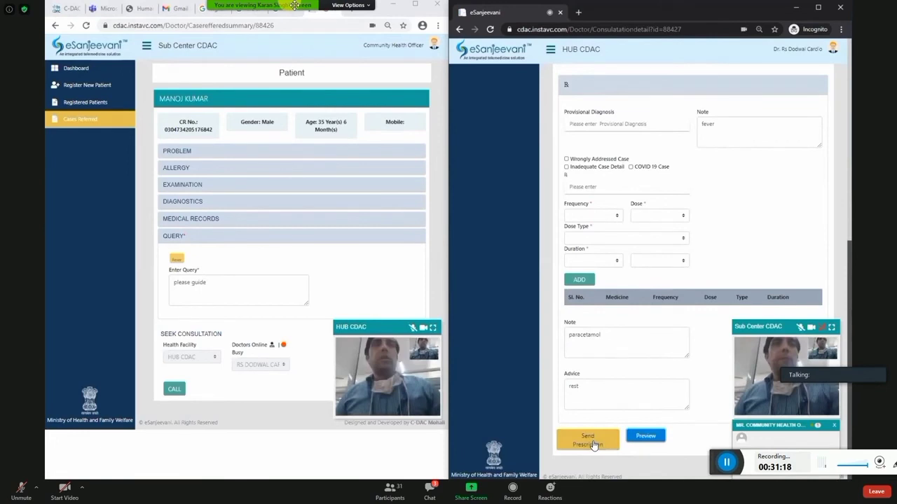
pyautogui.click(592, 445)
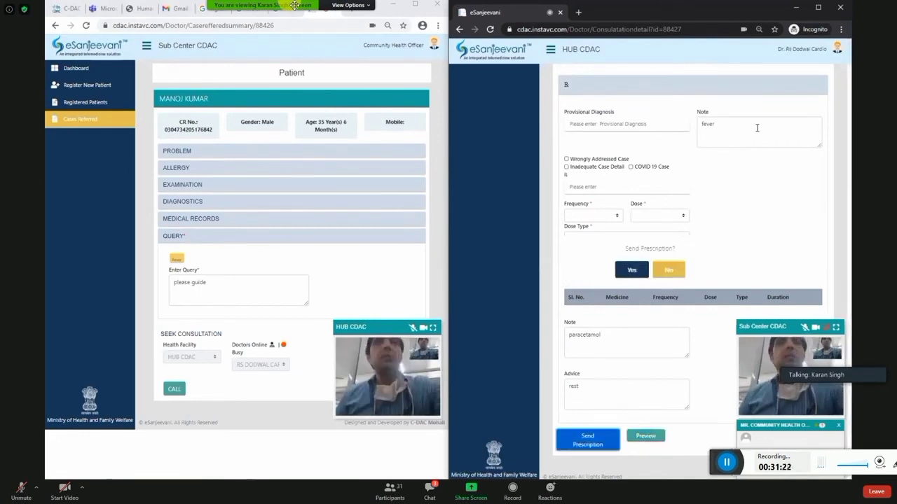
pyautogui.click(841, 29)
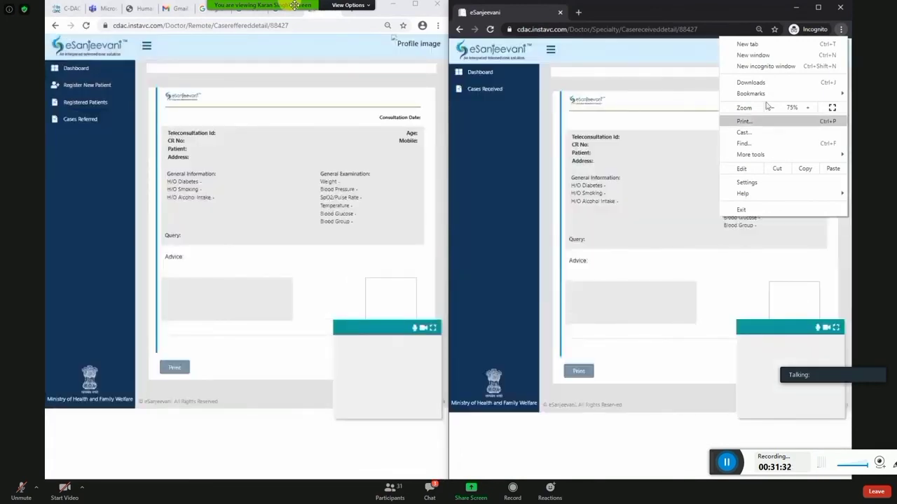
pyautogui.click(118, 192)
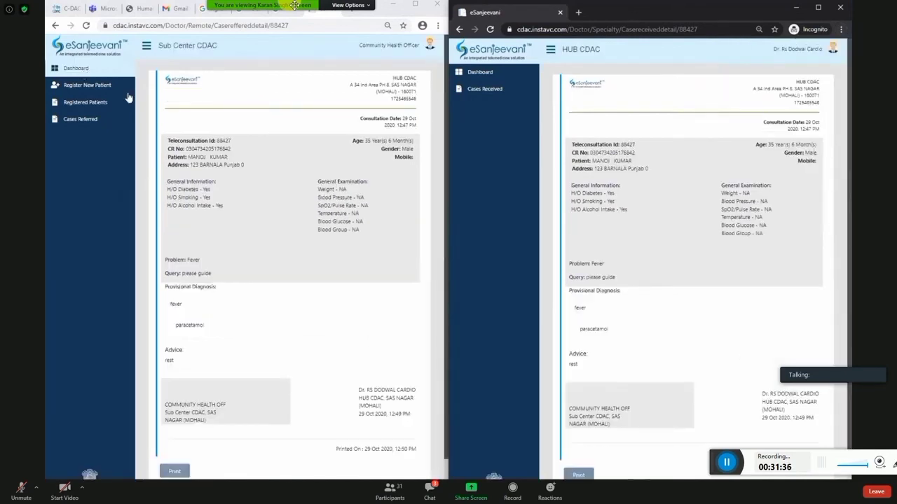
pyautogui.click(117, 68)
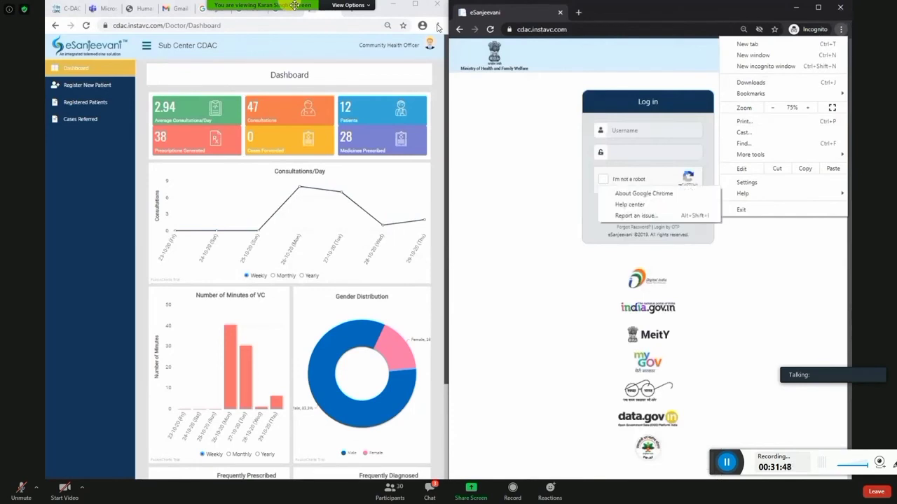
# Close the hub window, load cdac.instavc.com in a new incognito window, and list Registered Patients.
pyautogui.click(840, 7)
pyautogui.click(437, 26)
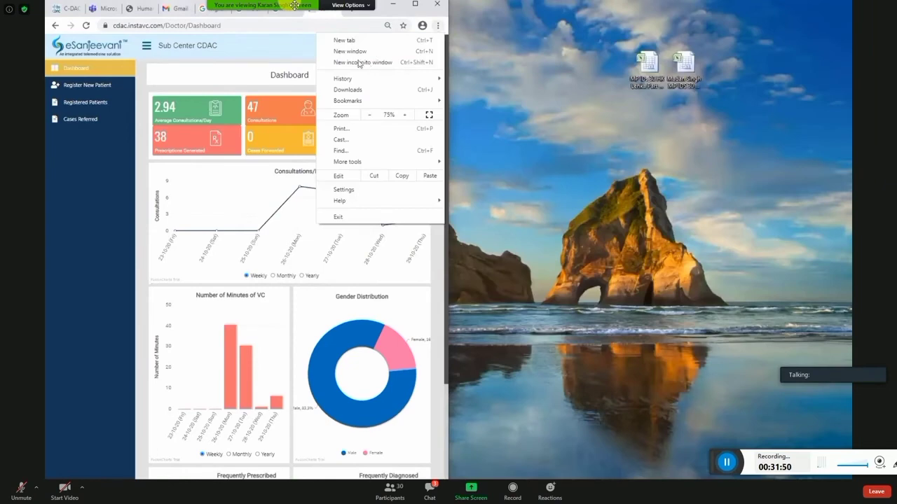
pyautogui.click(357, 62)
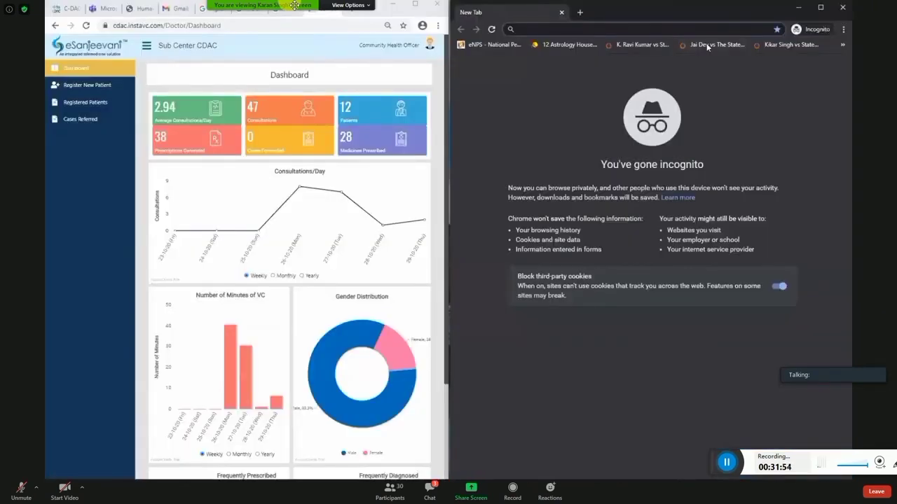
pyautogui.write('cdac')
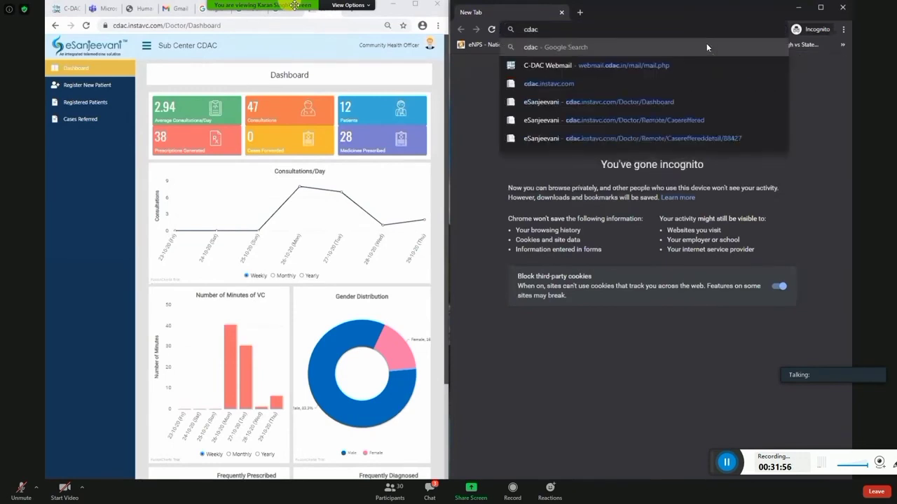
pyautogui.write('.inst')
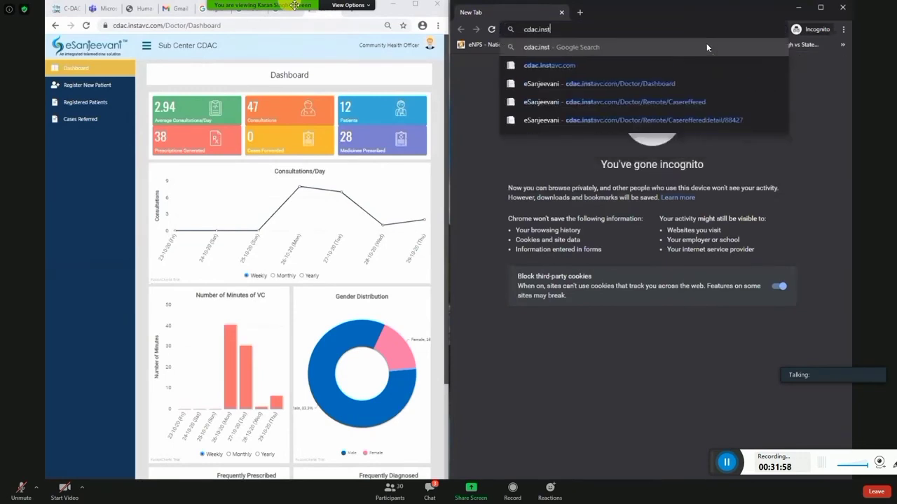
pyautogui.write('avc.com')
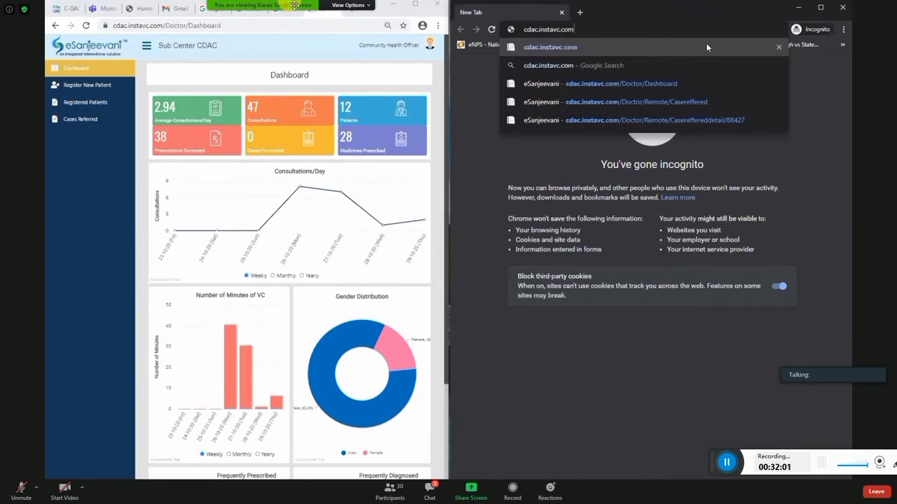
pyautogui.press('Return')
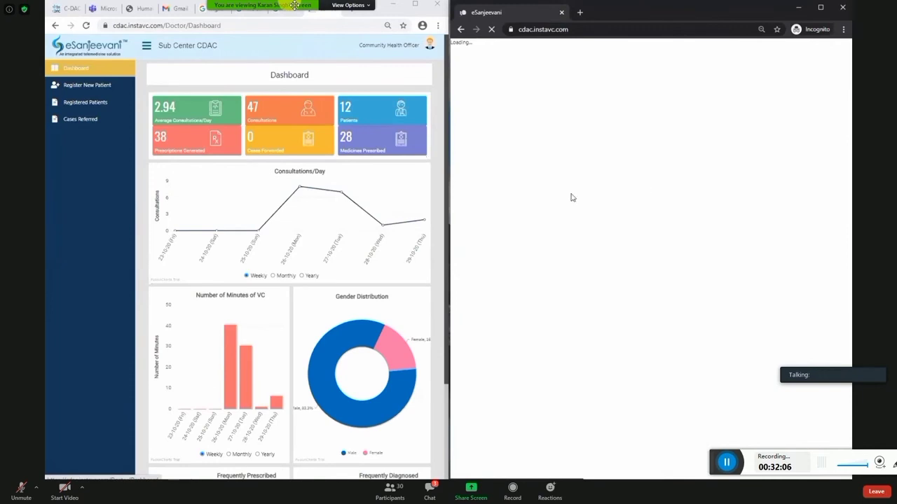
pyautogui.click(77, 103)
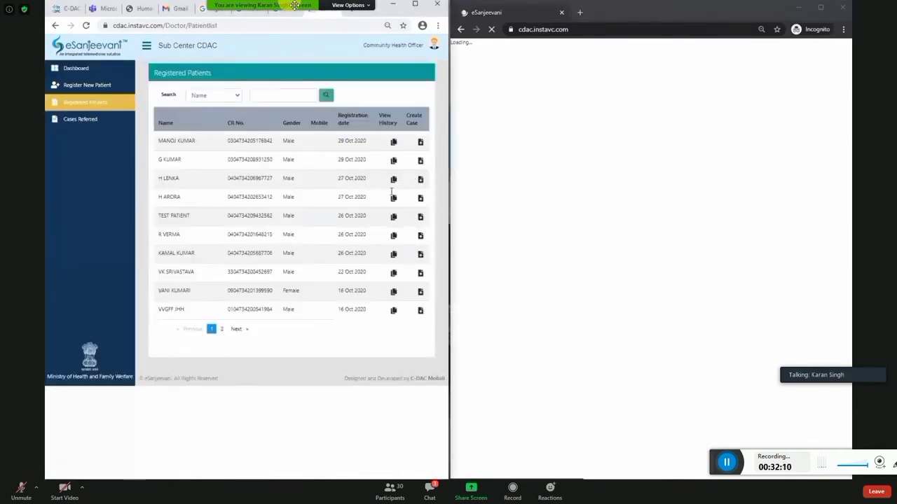
# Create a new case for the second listed patient with Fever as the problem.
pyautogui.click(420, 163)
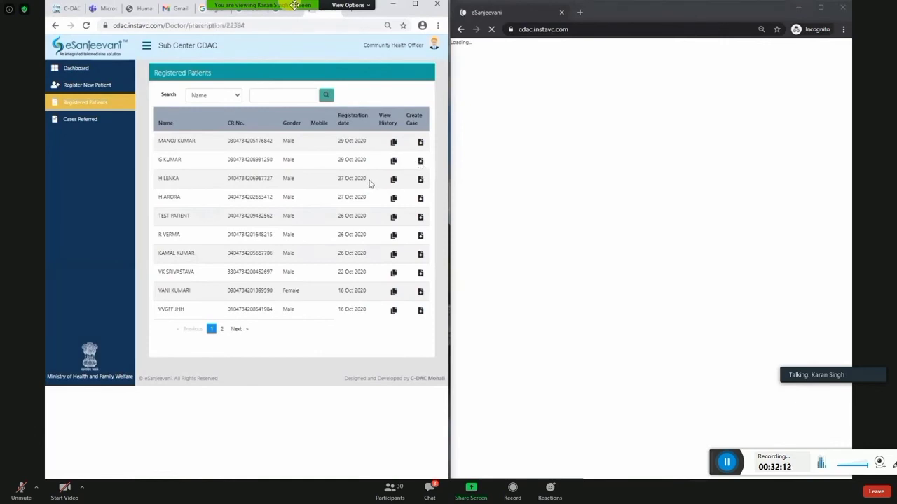
pyautogui.click(232, 177)
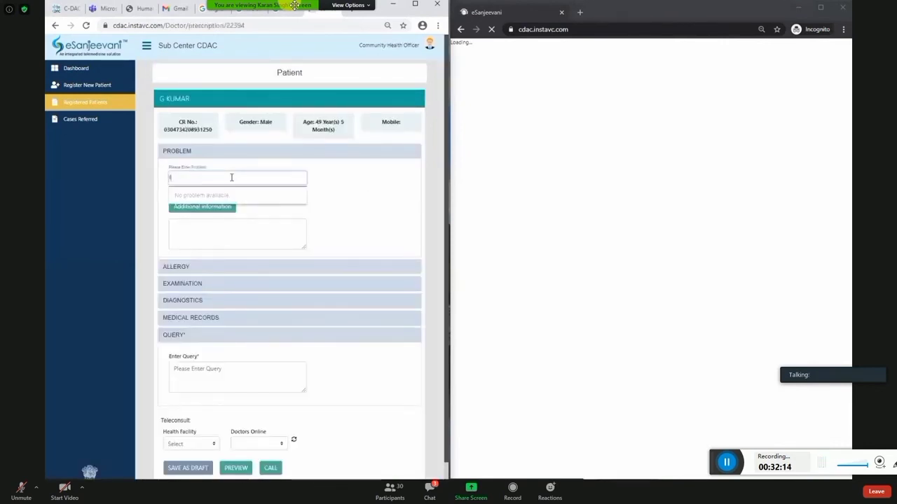
pyautogui.write('fever')
pyautogui.click(226, 194)
pyautogui.scroll(-1, 211, 281)
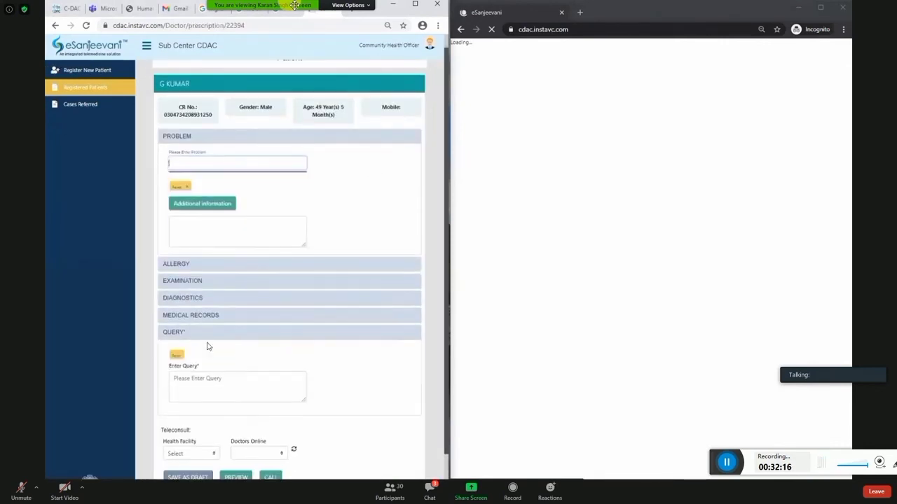
# Select HUB CDAC and its cardiologist for teleconsult, then widen and enlarge the form.
pyautogui.click(192, 420)
pyautogui.click(184, 439)
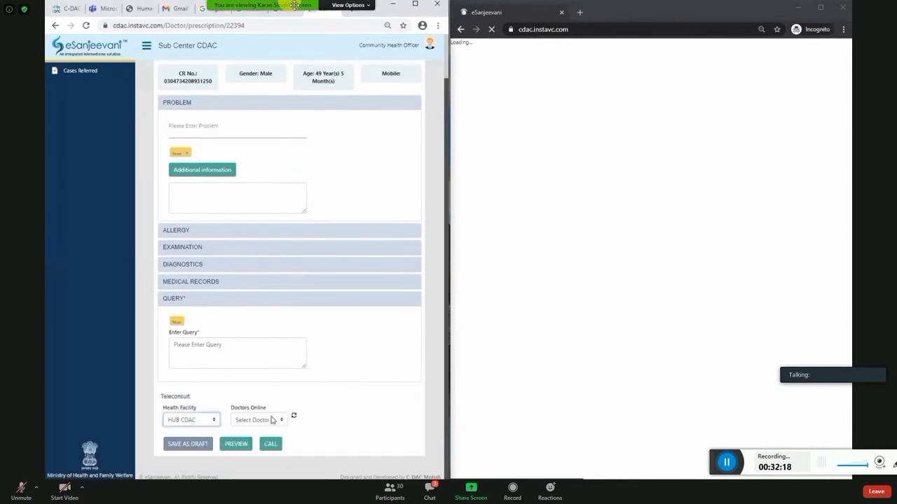
pyautogui.click(273, 419)
pyautogui.click(266, 439)
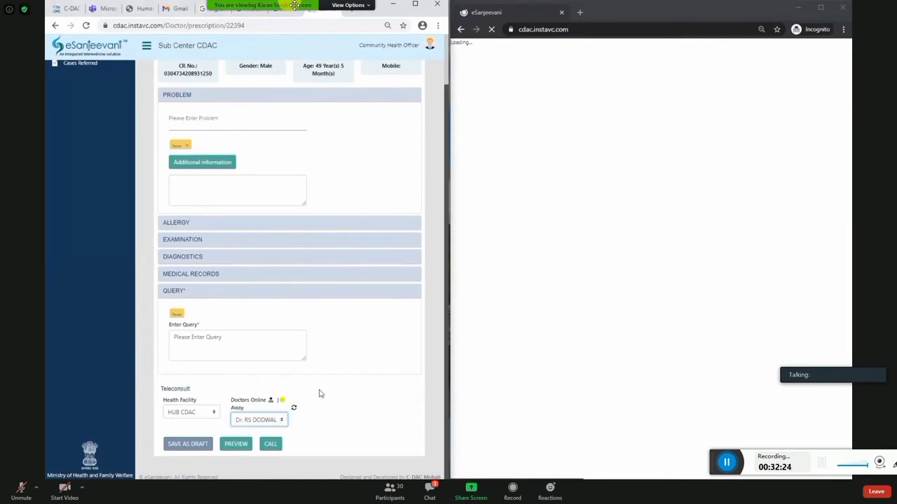
pyautogui.click(147, 46)
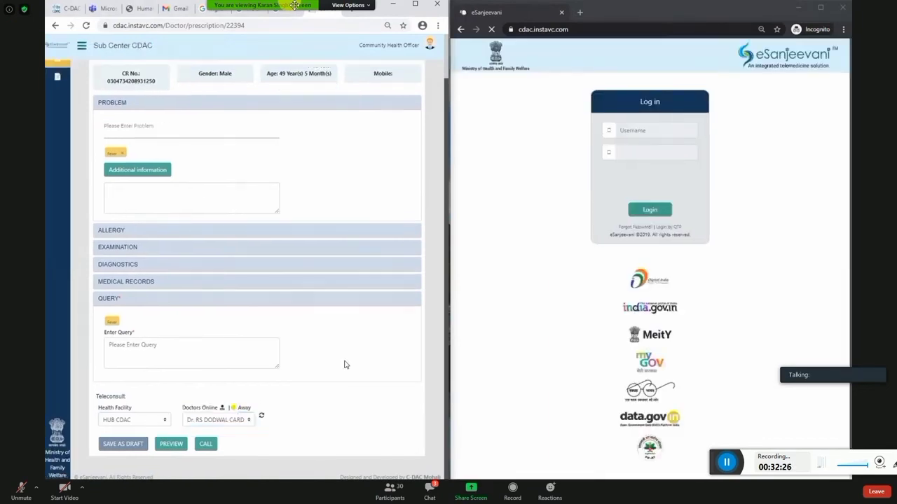
pyautogui.hotkey('ctrl', '+')
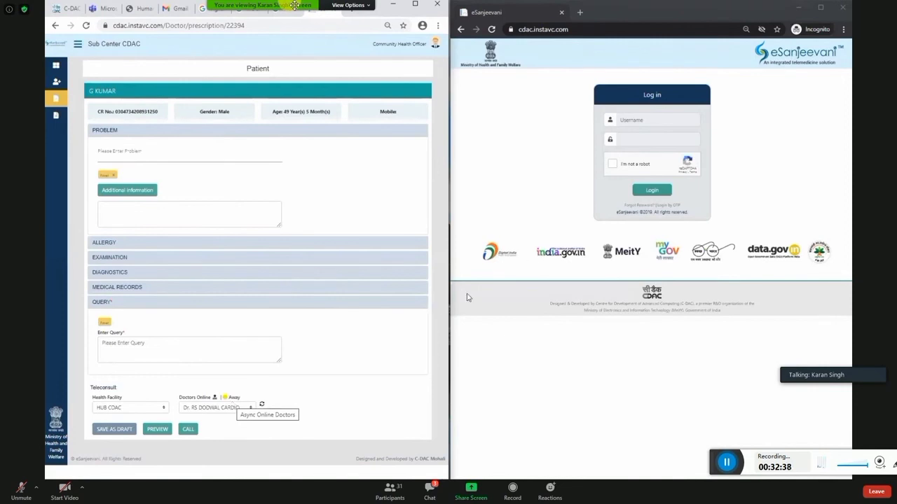
# Sign in with the hub username and password after solving the bus-image captcha.
pyautogui.click(675, 120)
pyautogui.write('cdac')
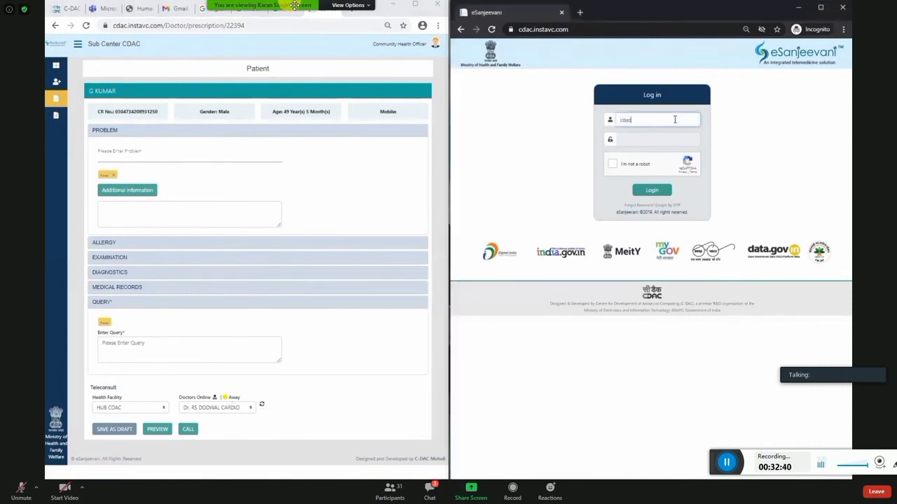
pyautogui.write('hub')
pyautogui.press('Tab')
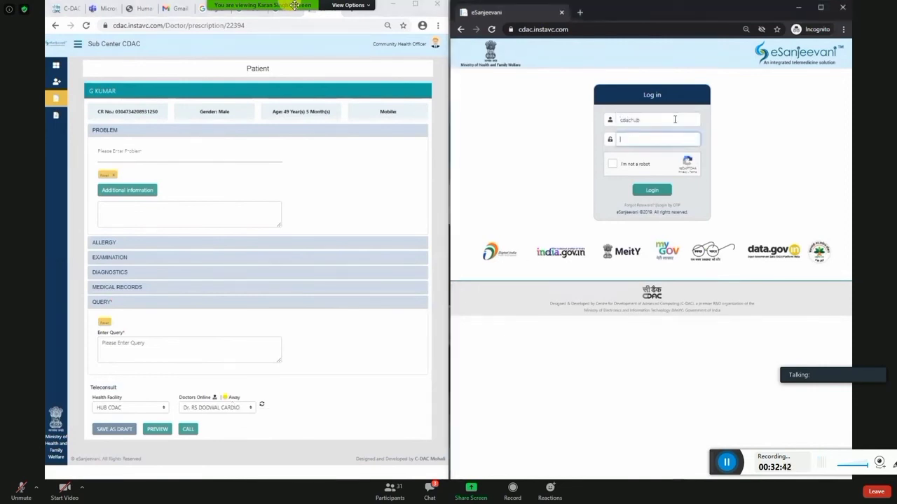
pyautogui.write('***')
pyautogui.hotkey('ctrl', 'v')
pyautogui.click(637, 166)
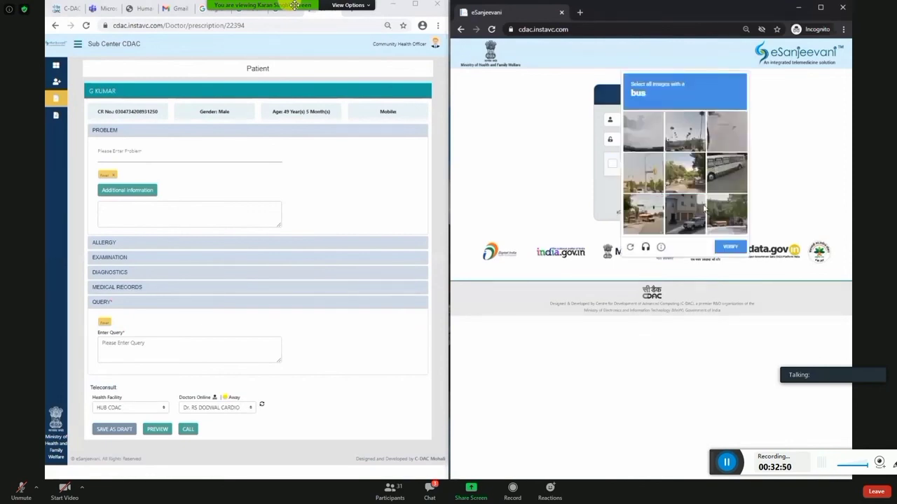
pyautogui.click(725, 175)
pyautogui.click(640, 222)
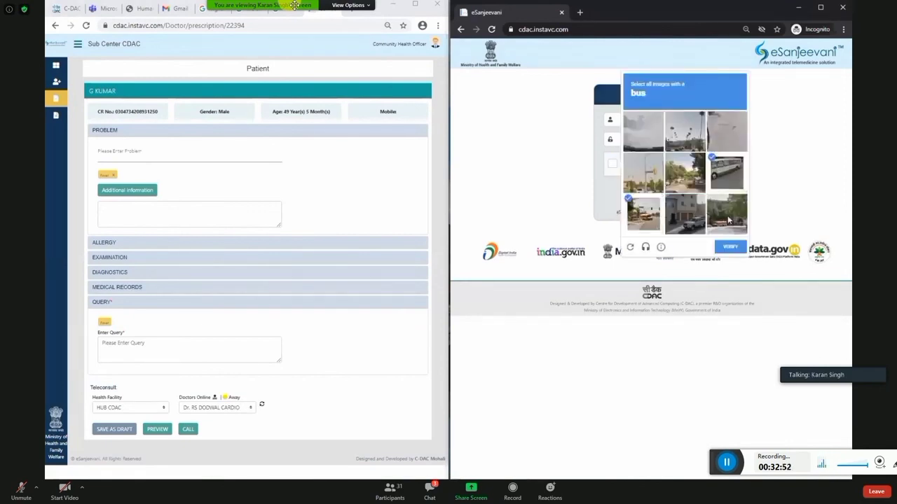
pyautogui.click(729, 223)
pyautogui.click(731, 248)
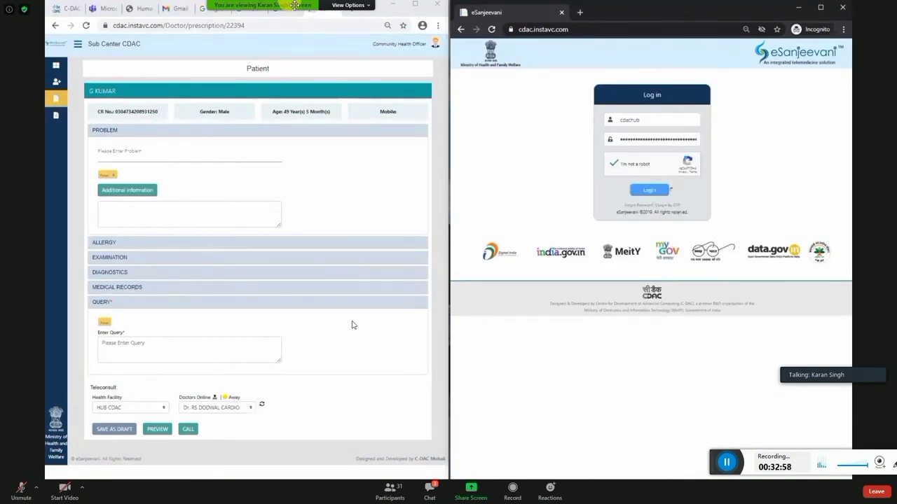
pyautogui.click(648, 190)
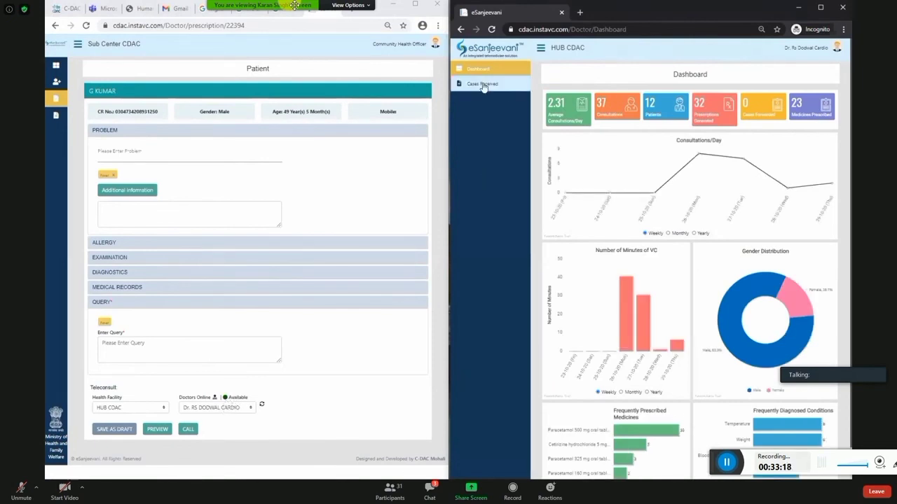
# Enter the query 'please guide' and call the hub doctor for teleconsult.
pyautogui.click(188, 430)
pyautogui.click(163, 345)
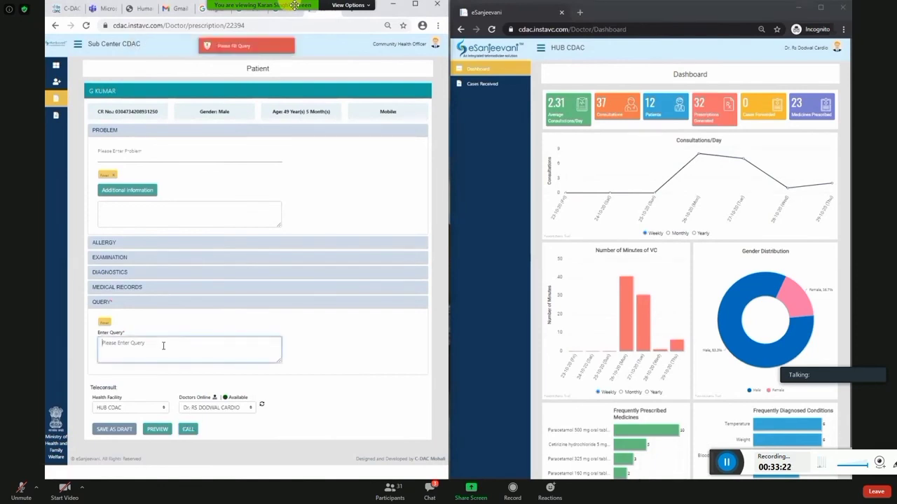
pyautogui.write('dlease guide')
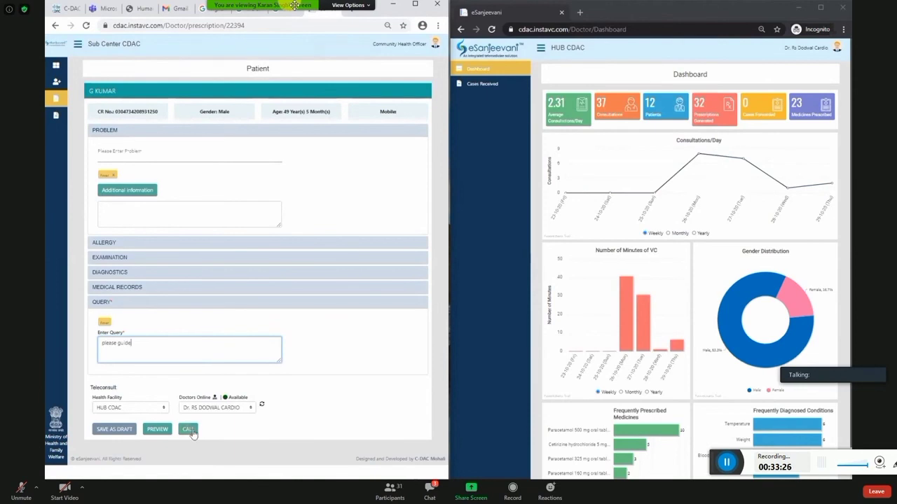
pyautogui.click(188, 429)
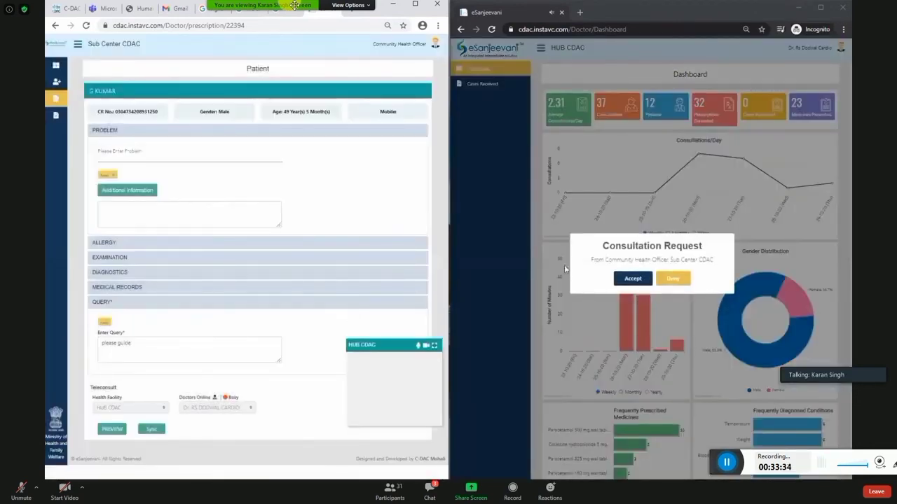
# Grant camera and microphone access, mute the mic, and return to the hub consultation page.
pyautogui.click(632, 279)
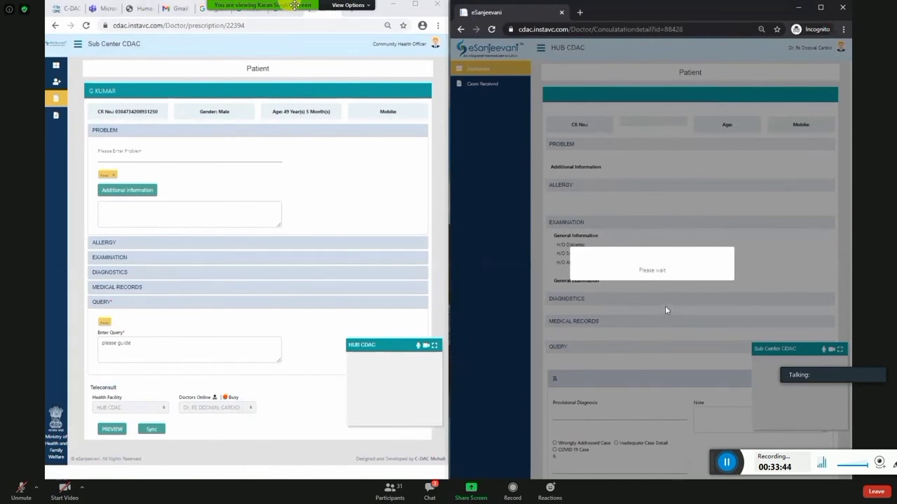
pyautogui.scroll(-4, 626, 299)
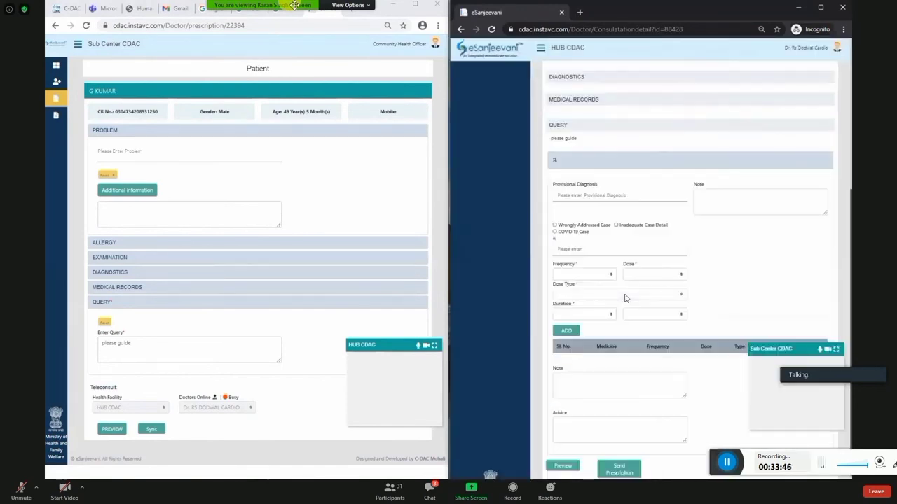
pyautogui.scroll(-1, 638, 350)
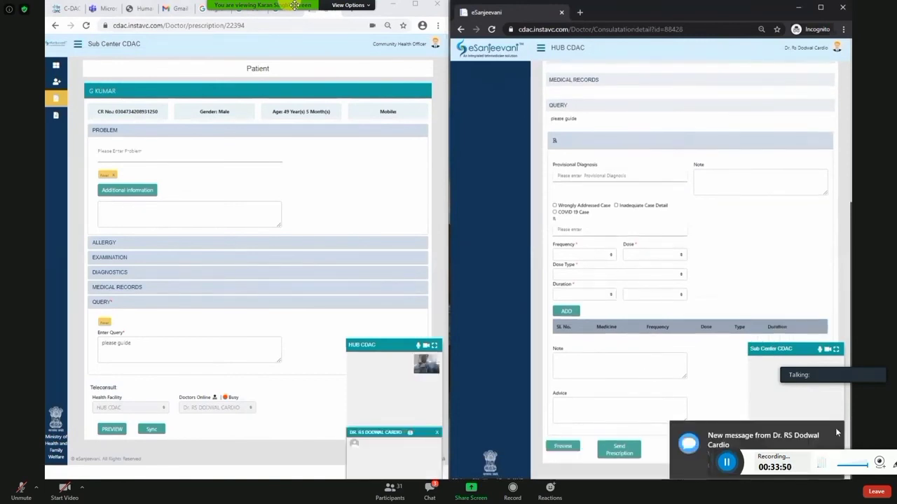
pyautogui.click(597, 97)
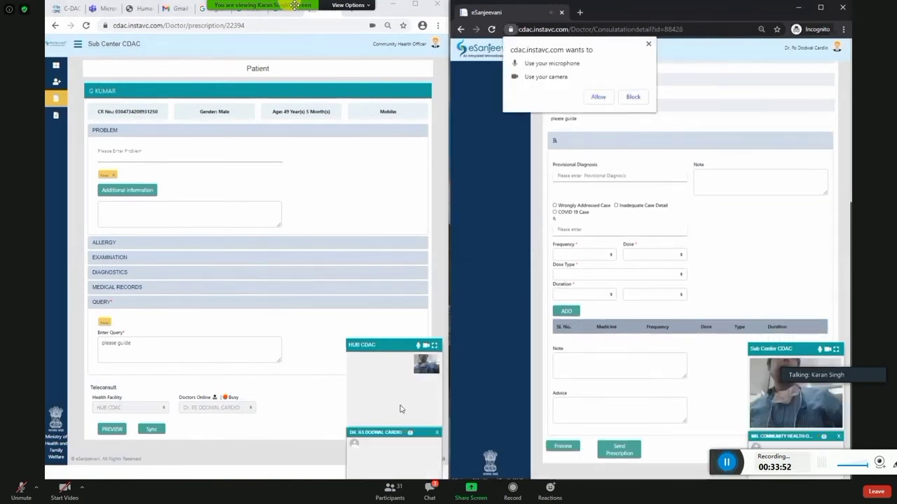
pyautogui.click(418, 347)
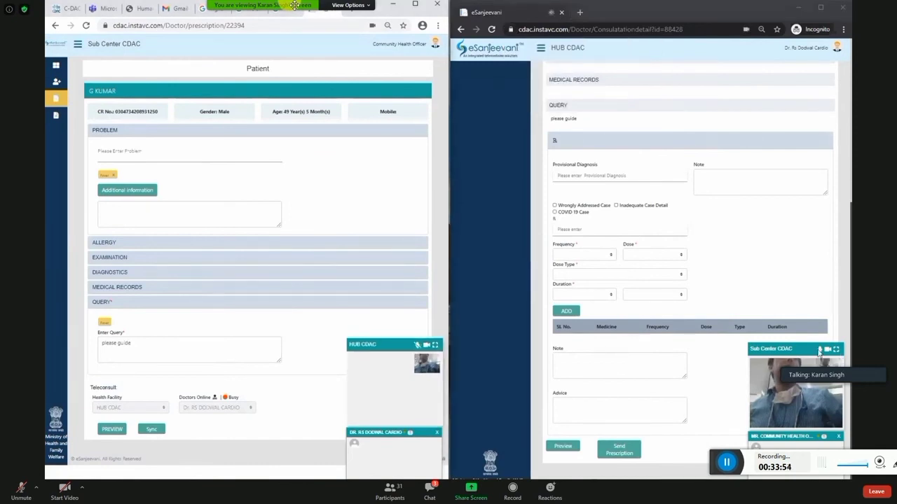
pyautogui.click(628, 161)
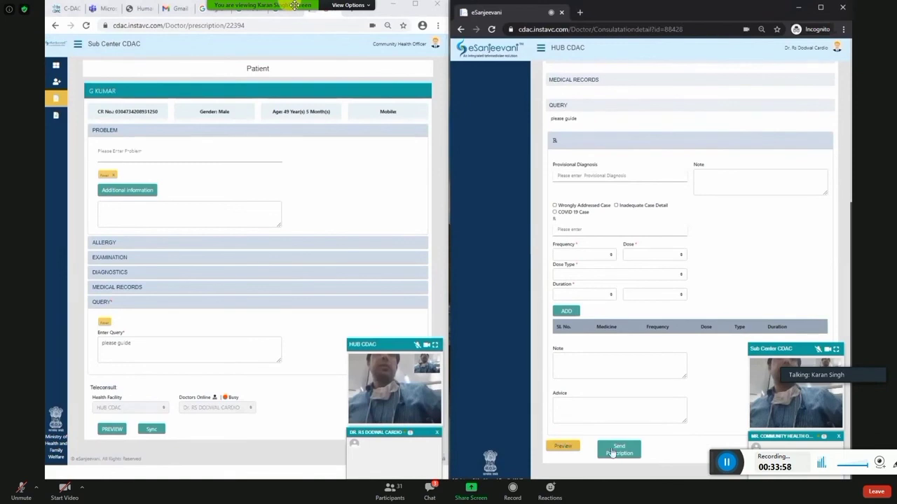
# Enter advice 'rest' and pick Paracetamol 325 mg with frequency BD and dose 1/2.
pyautogui.click(580, 405)
pyautogui.write('res')
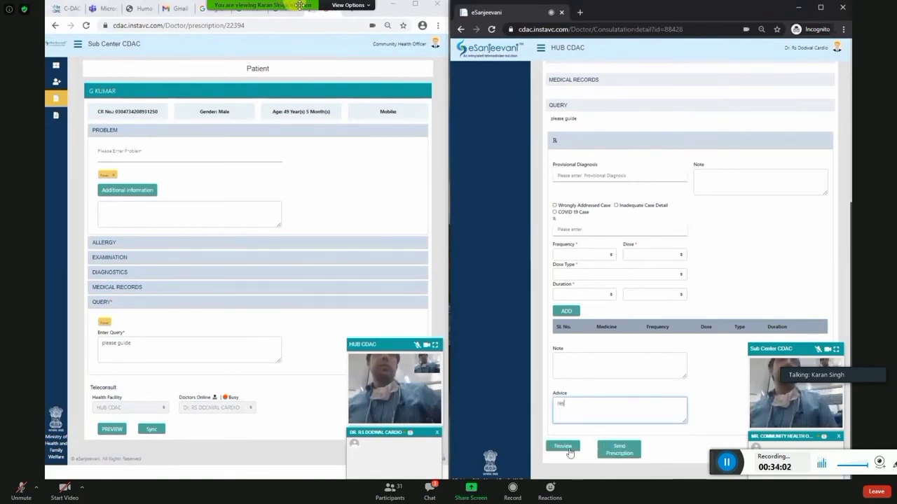
pyautogui.write('t')
pyautogui.click(587, 225)
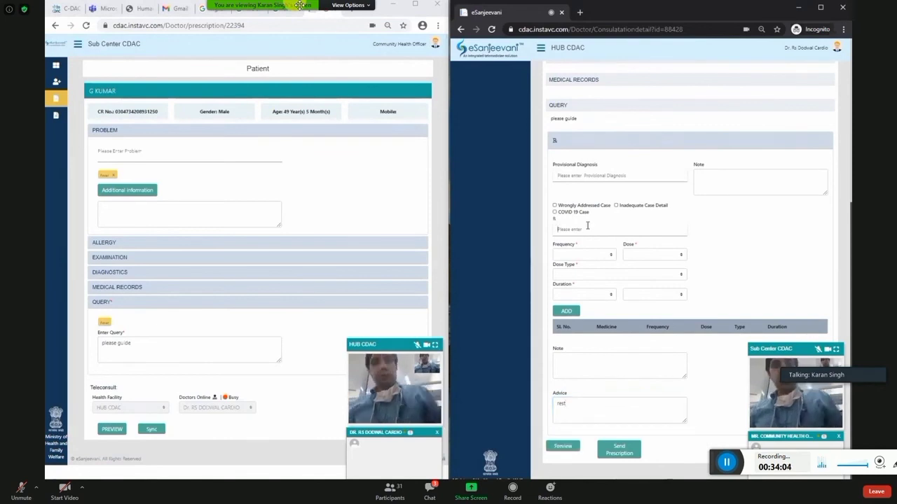
pyautogui.write('para')
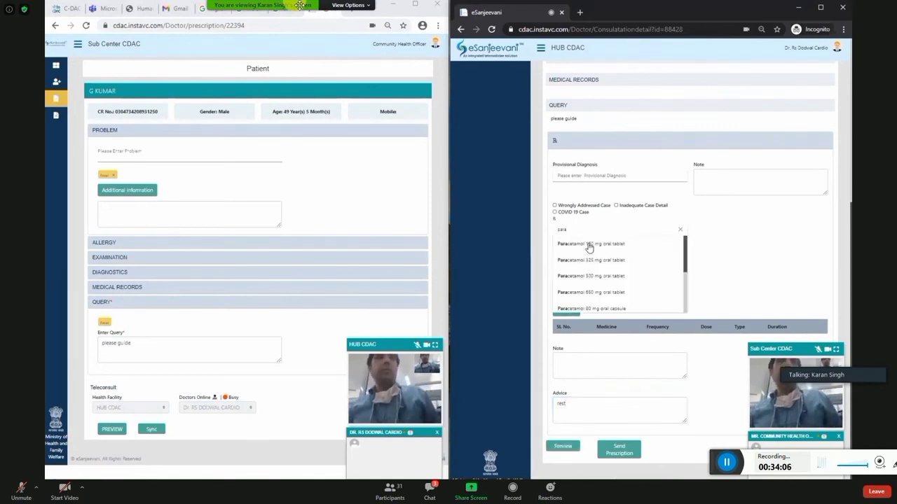
pyautogui.click(613, 260)
pyautogui.click(582, 255)
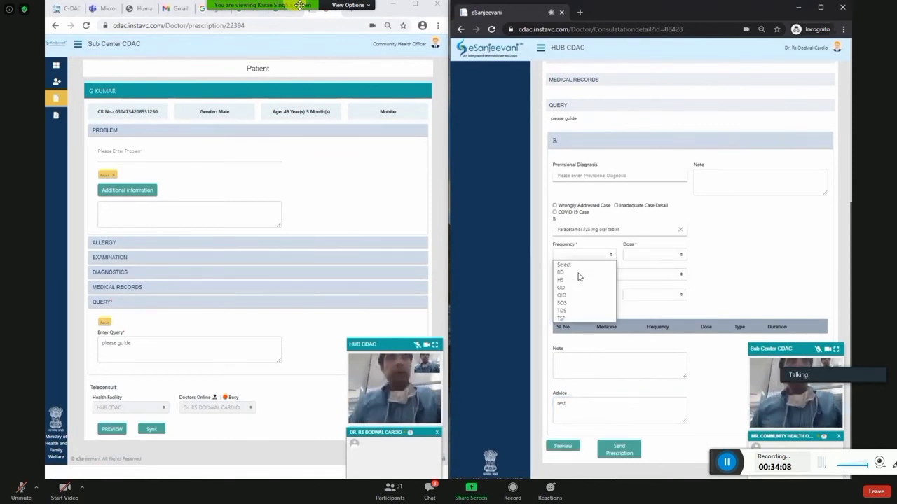
pyautogui.click(580, 273)
pyautogui.click(650, 257)
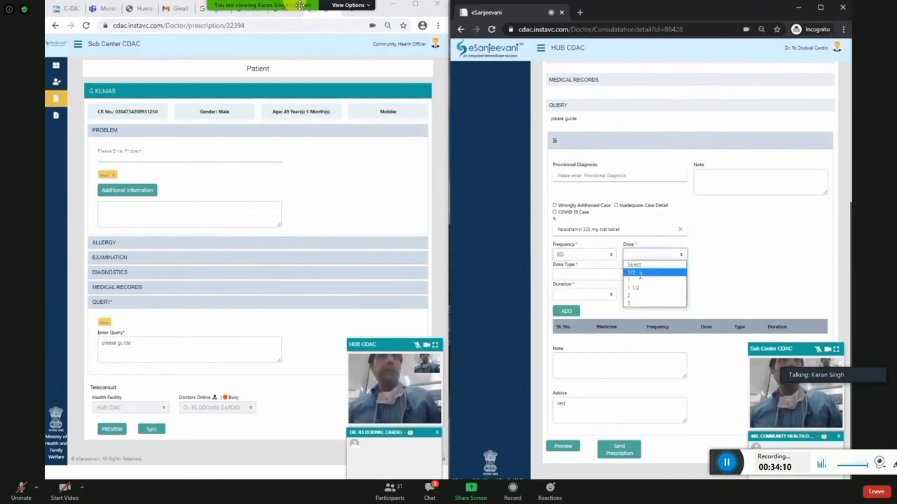
pyautogui.click(641, 273)
# Add the note 'fever' and add Paracetamol as tablets for 4 Days to the table.
pyautogui.click(723, 180)
pyautogui.write('fever')
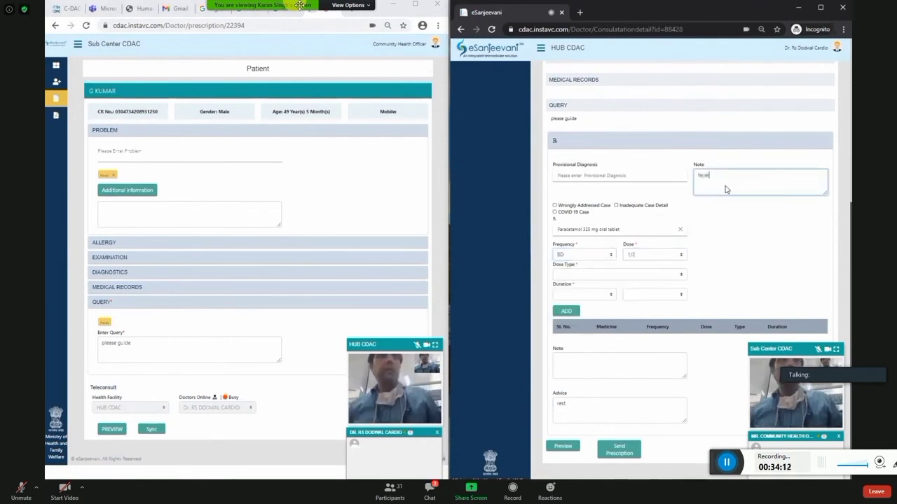
pyautogui.click(599, 259)
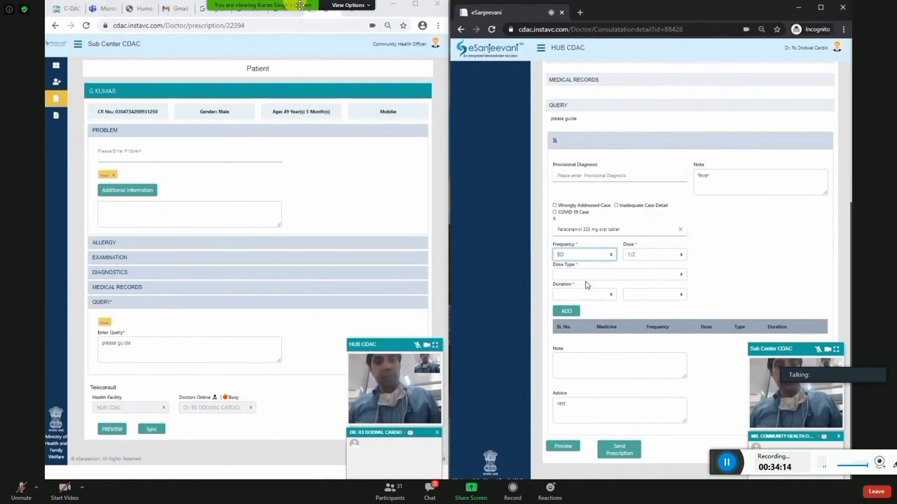
pyautogui.click(588, 276)
pyautogui.click(613, 293)
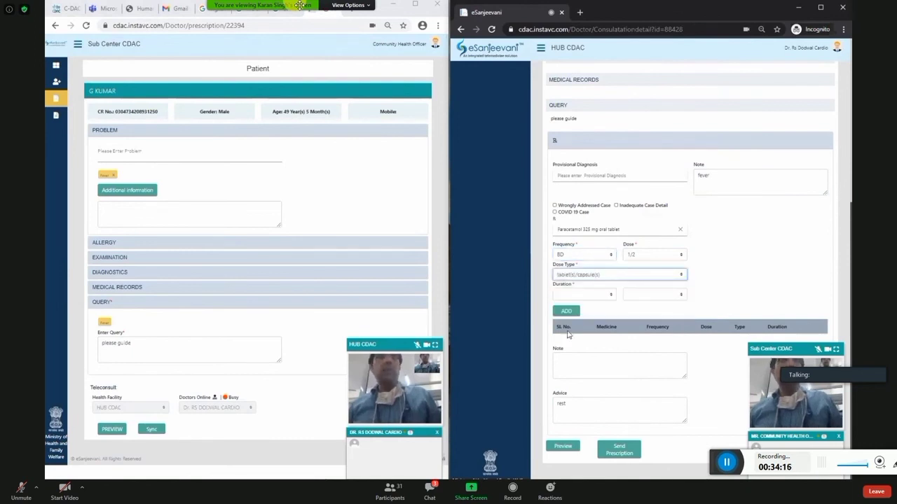
pyautogui.click(583, 294)
pyautogui.click(571, 335)
pyautogui.click(653, 295)
pyautogui.click(635, 312)
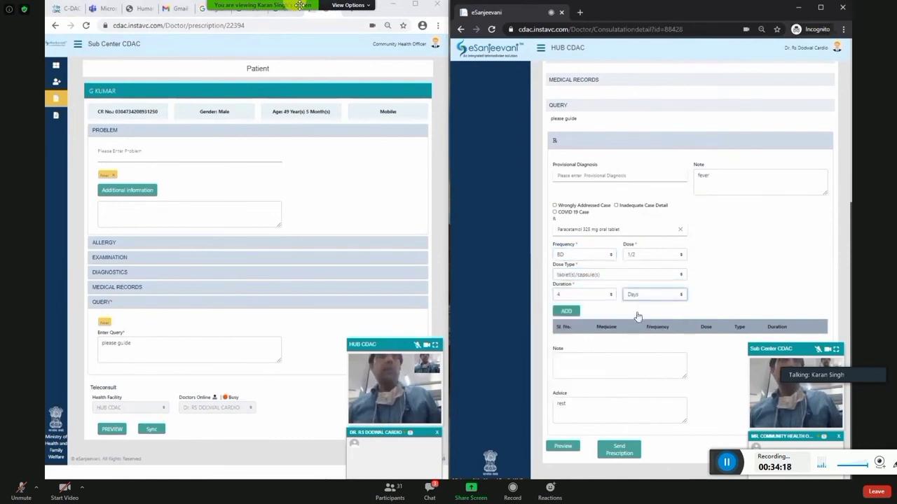
pyautogui.click(566, 311)
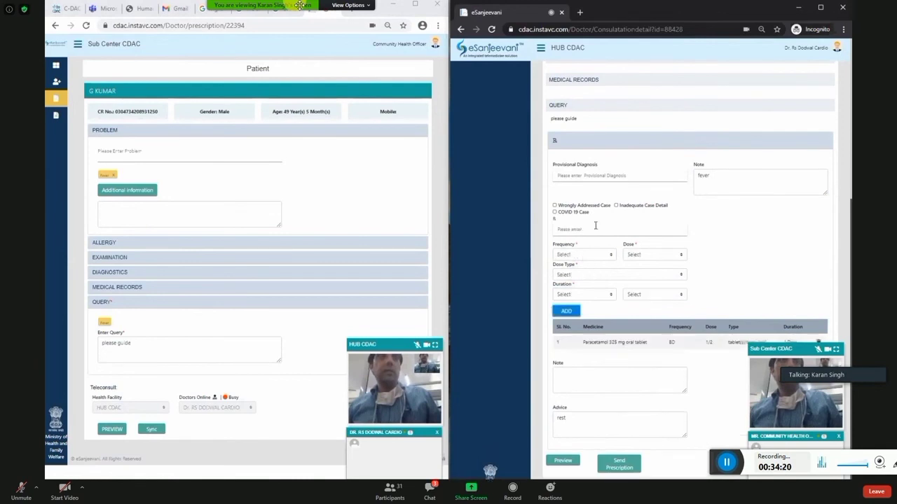
# Add Cetirizine hydrochloride 5 mg, HS, 1 tablet for 2 Days to the medicine table.
pyautogui.click(595, 227)
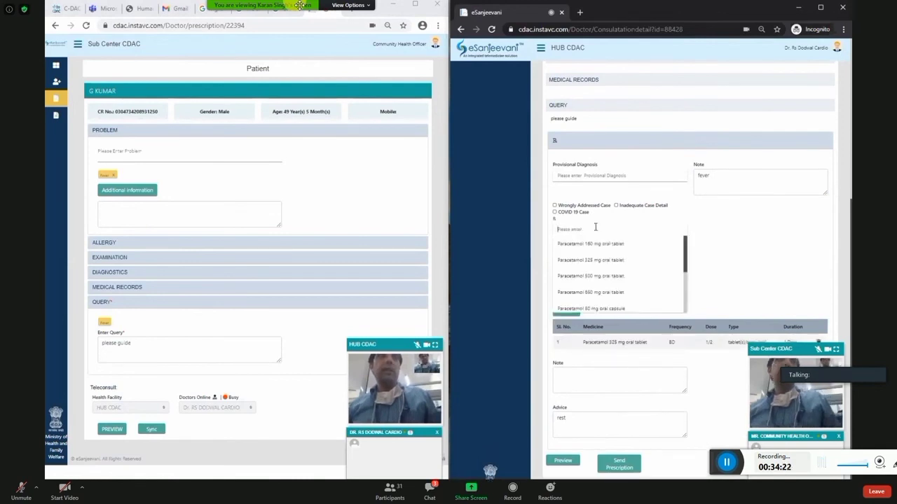
pyautogui.write('az')
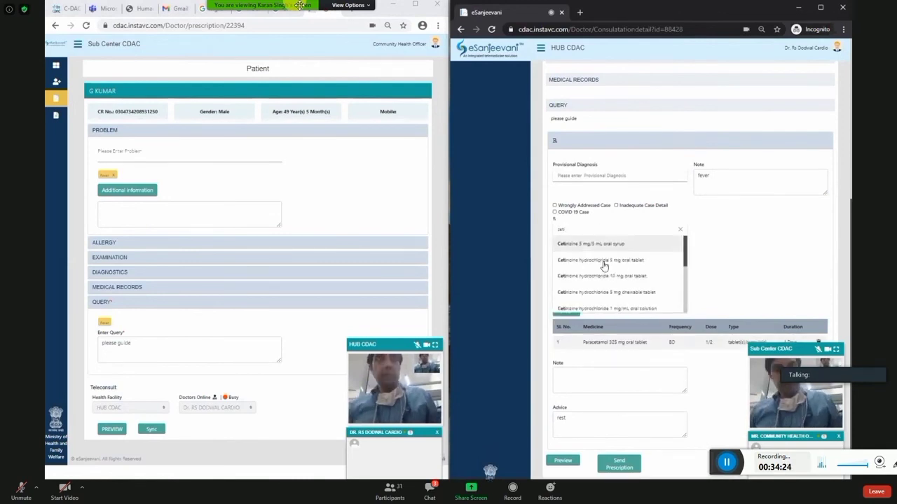
pyautogui.click(583, 263)
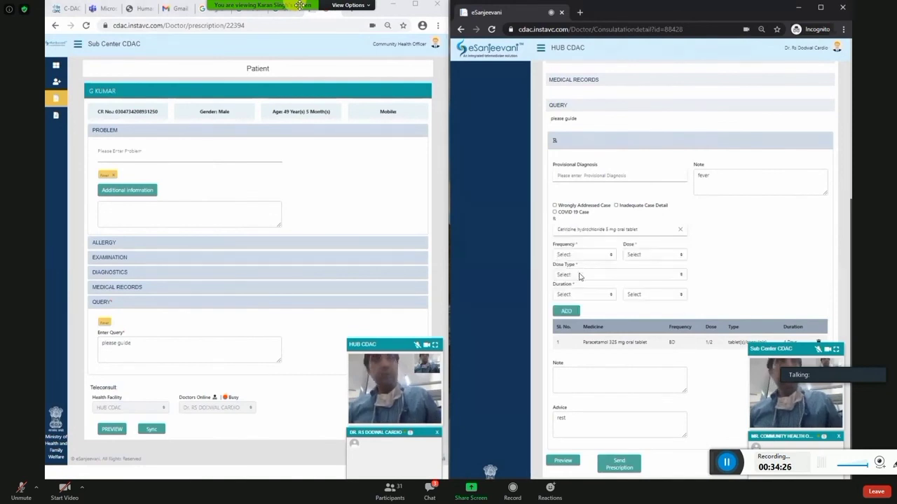
pyautogui.click(583, 255)
pyautogui.click(588, 279)
pyautogui.click(643, 257)
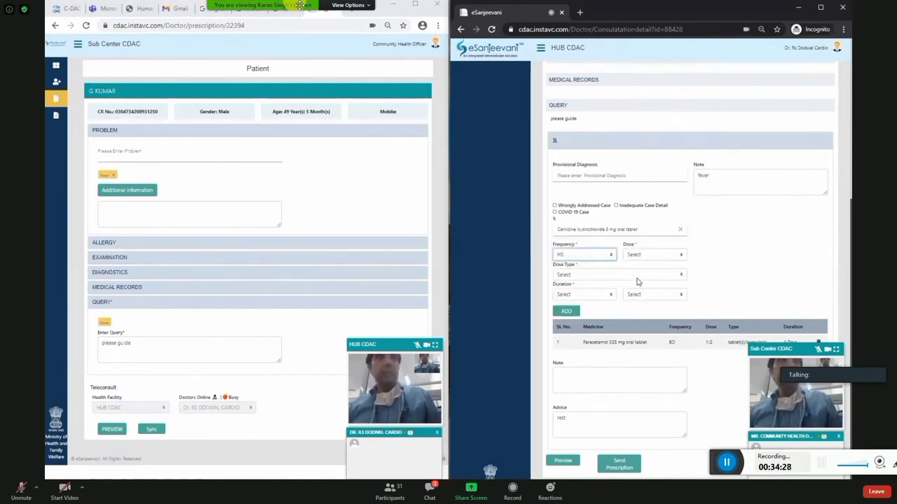
pyautogui.click(638, 280)
pyautogui.click(589, 277)
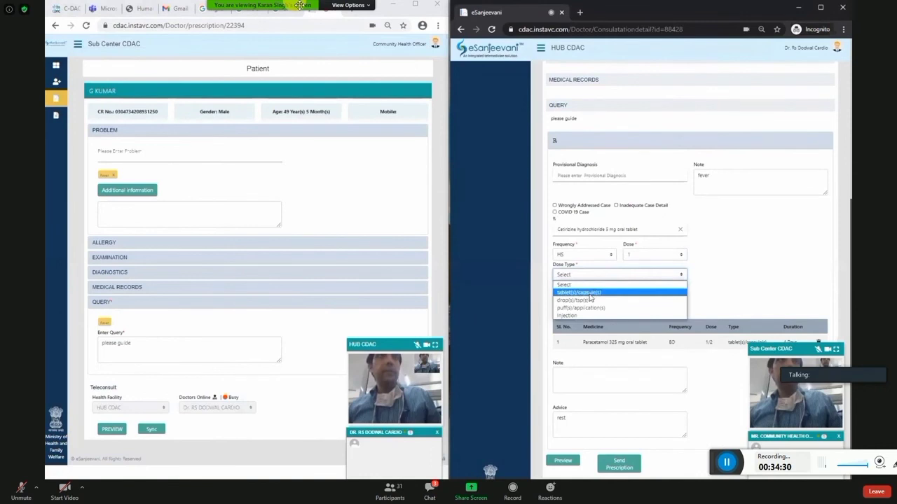
pyautogui.click(587, 293)
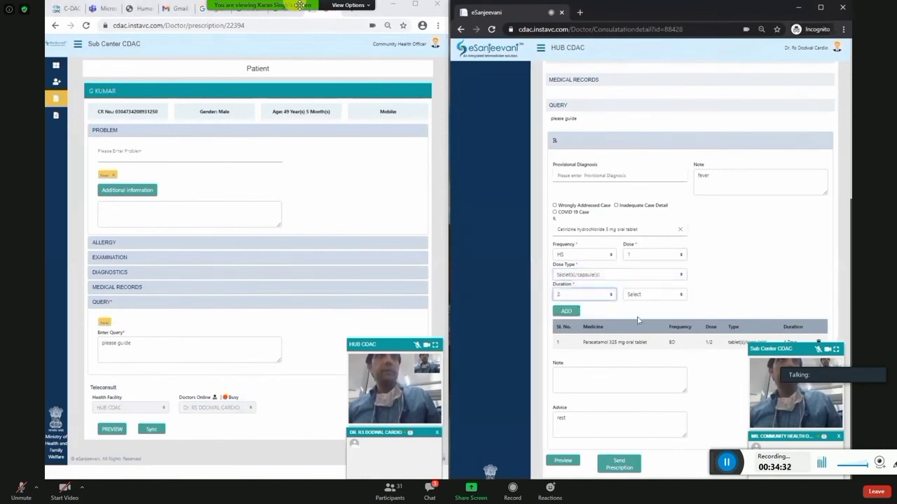
pyautogui.click(657, 298)
pyautogui.click(634, 316)
pyautogui.click(567, 311)
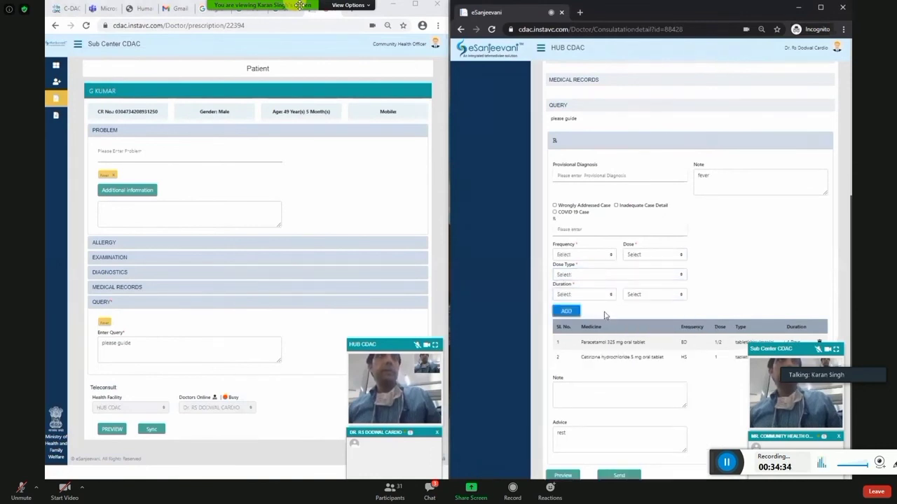
pyautogui.scroll(-1, 620, 363)
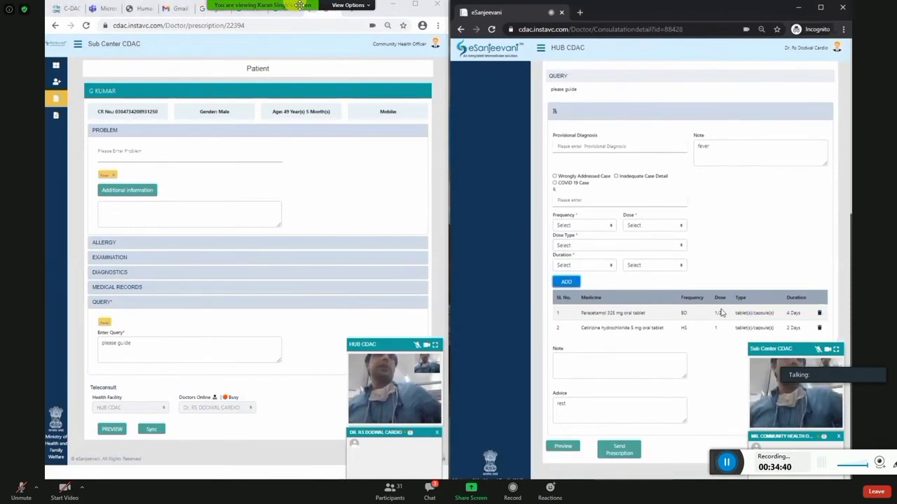
# Preview and send the prescription, then show the sub centre's registered patients list.
pyautogui.click(569, 447)
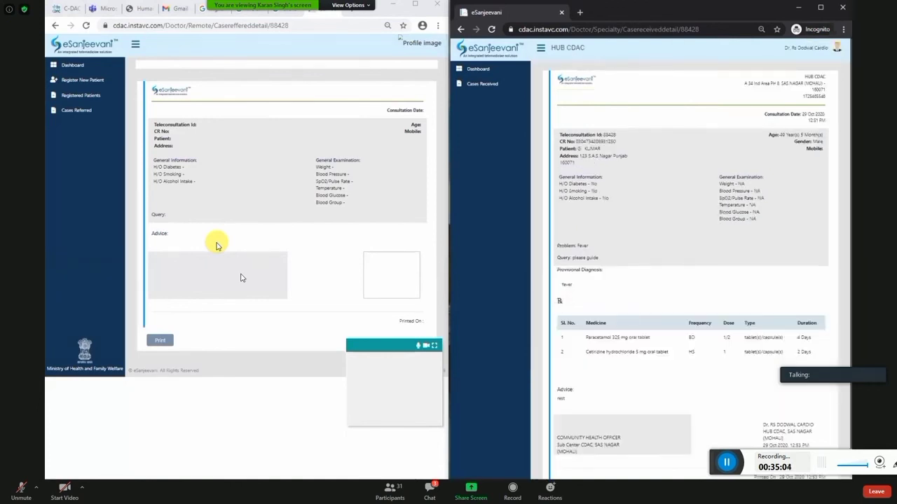
pyautogui.click(55, 98)
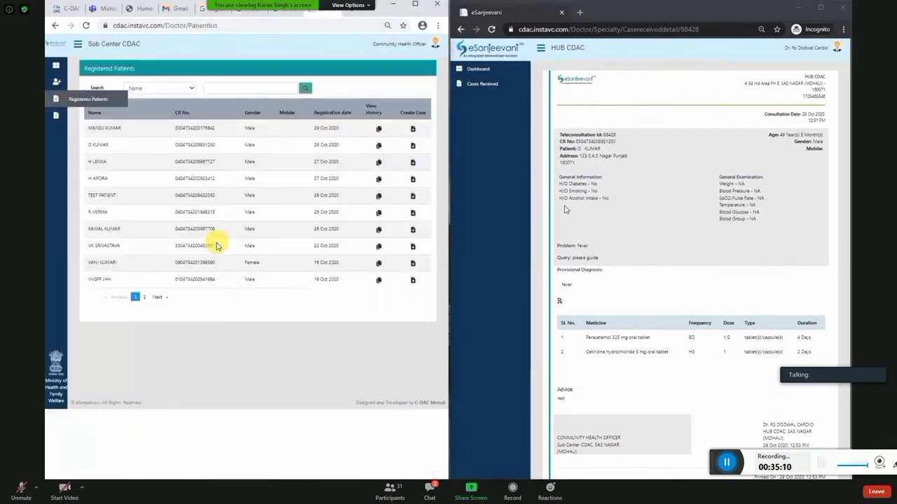